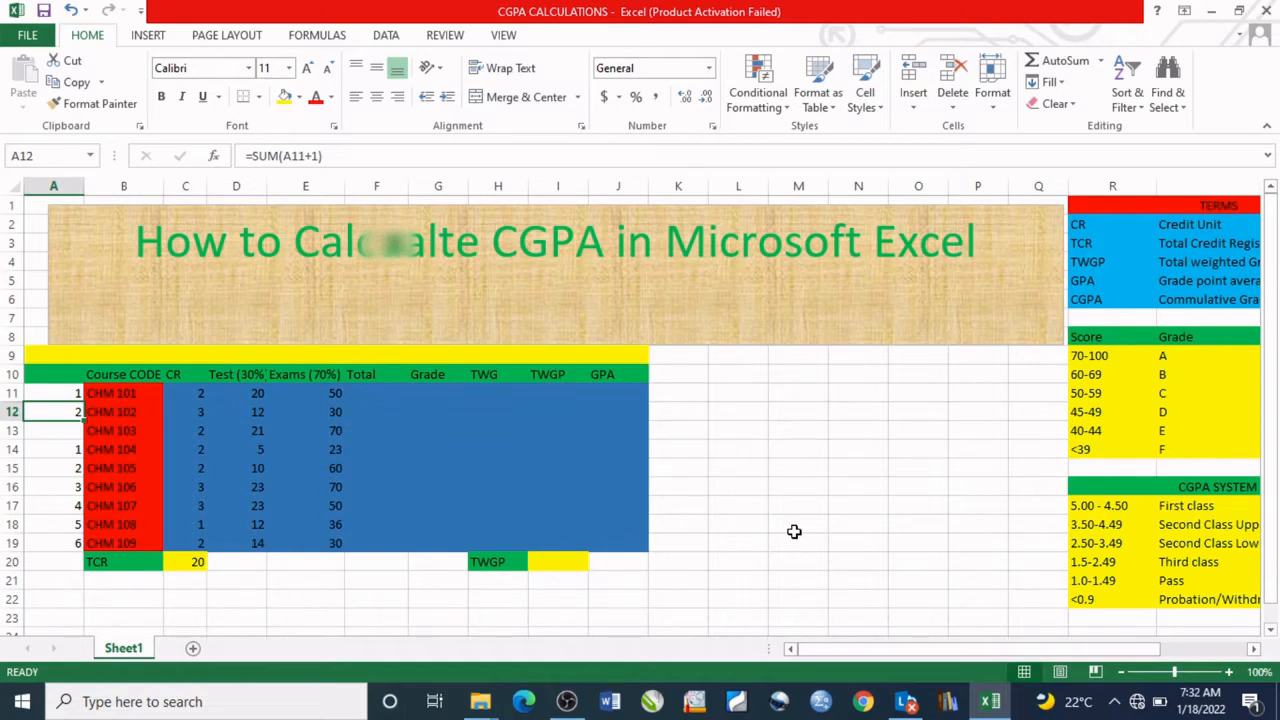
- Examine the terms, score-to-grade and CGPA system reference tables beside the course table
{"action": "left_click", "coordinate": [1252, 648]}
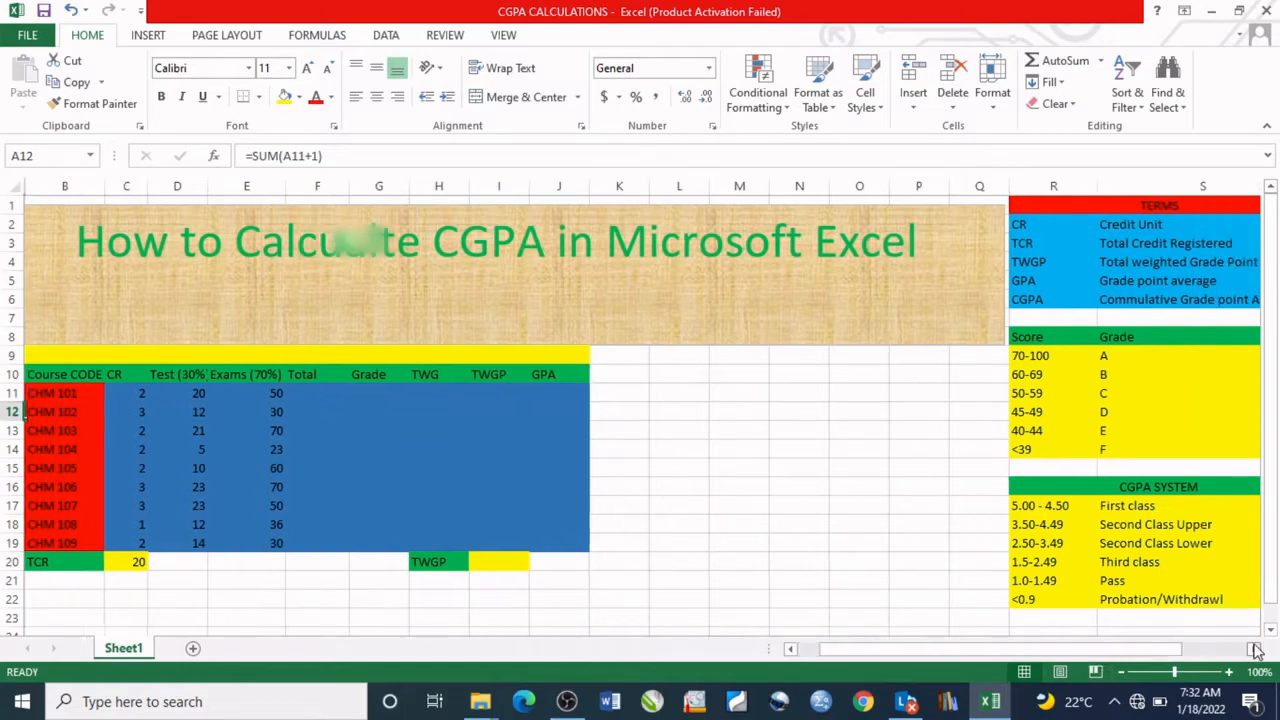
{"action": "left_click", "coordinate": [1252, 648]}
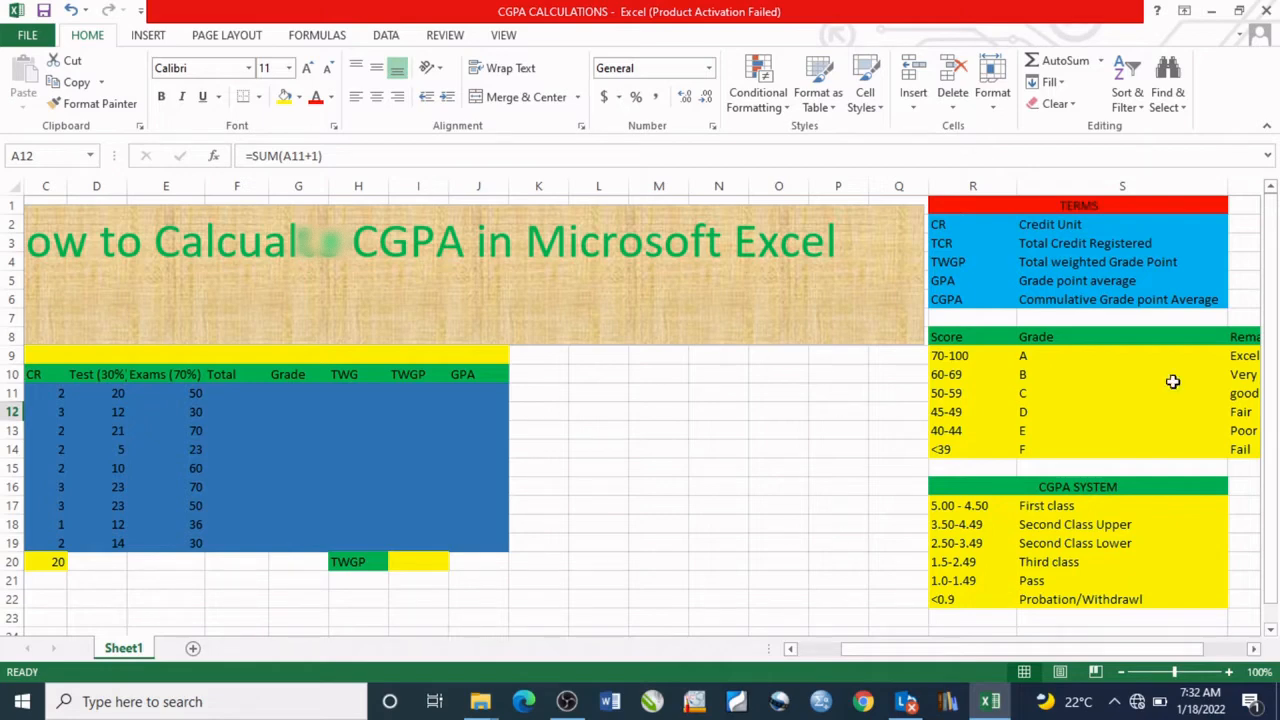
{"action": "left_click", "coordinate": [1254, 649]}
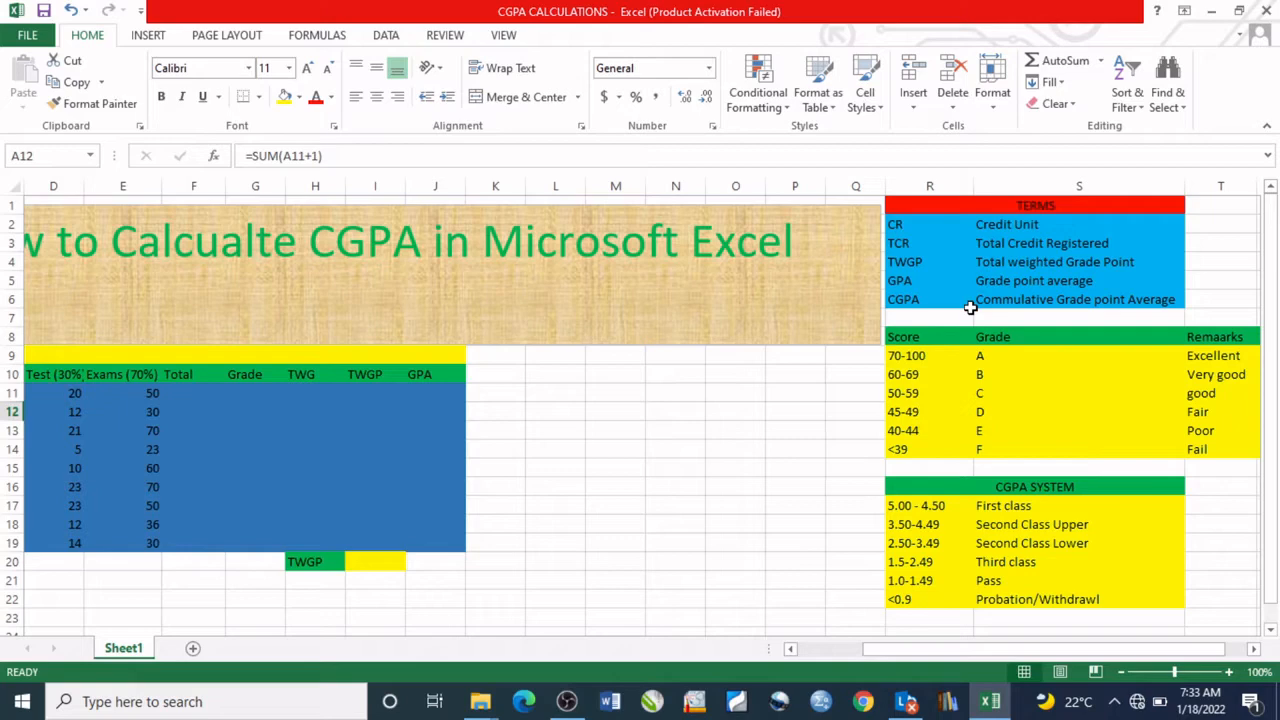
{"action": "left_click_drag", "start_coordinate": [883, 649], "coordinate": [815, 652]}
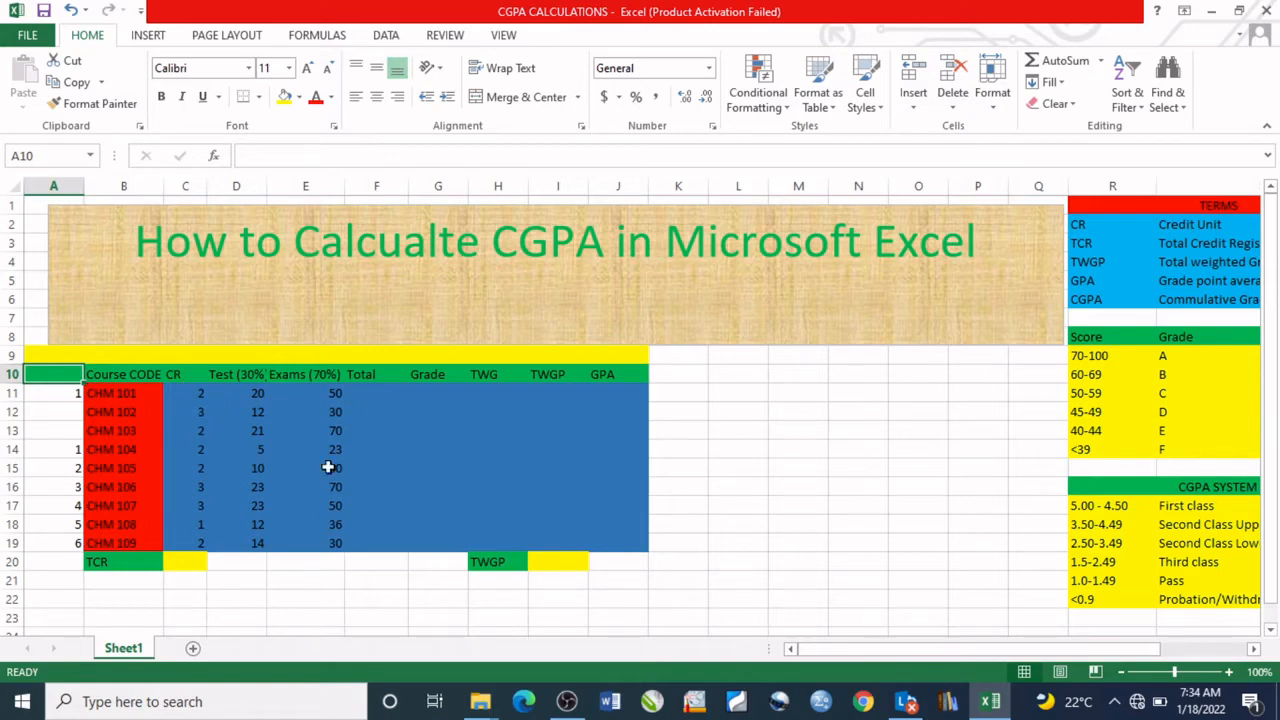
- Enter =SUM(D11:E11) in F11 to total the test and exam scores for CHM 101
{"action": "left_click", "coordinate": [362, 393]}
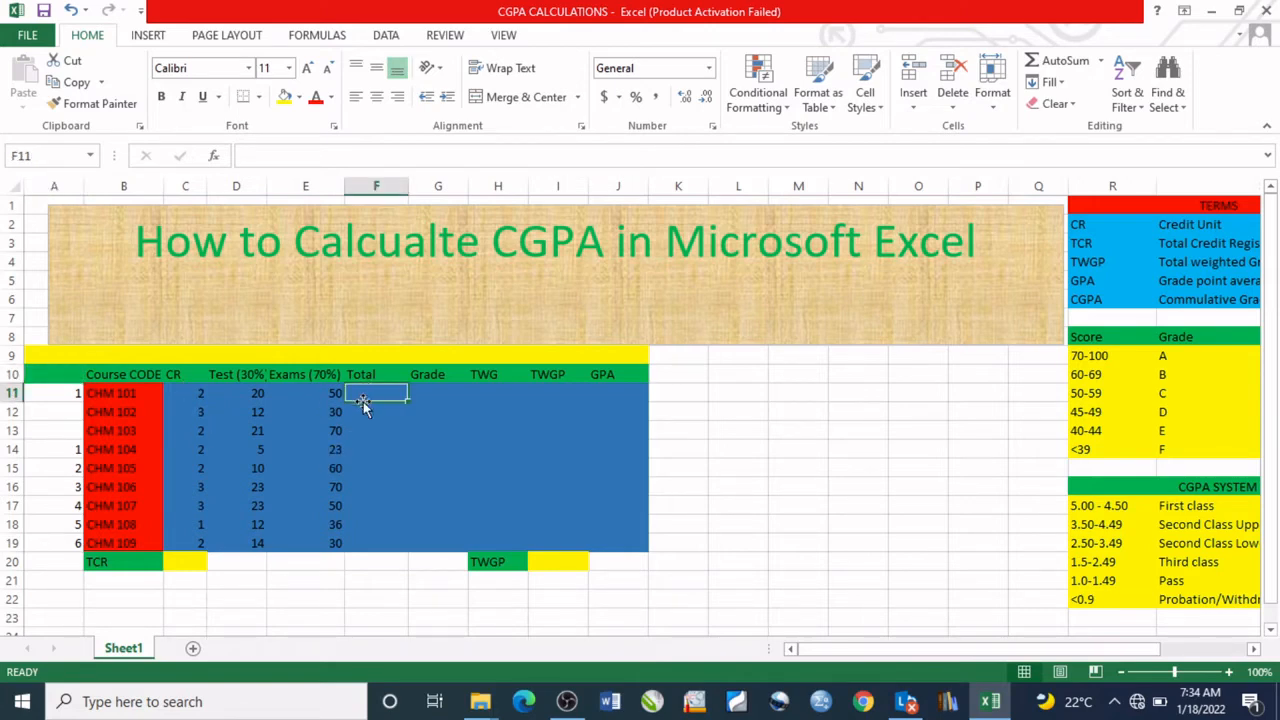
{"action": "type", "text": "="}
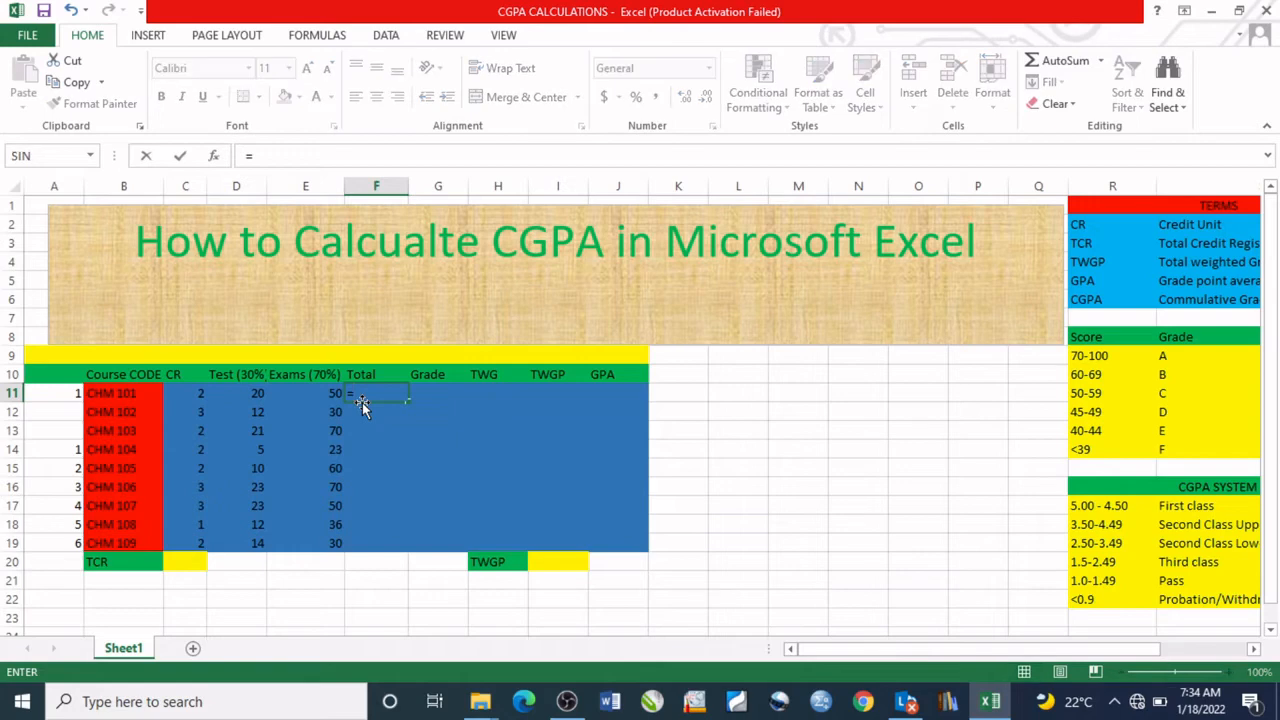
{"action": "type", "text": "sum"}
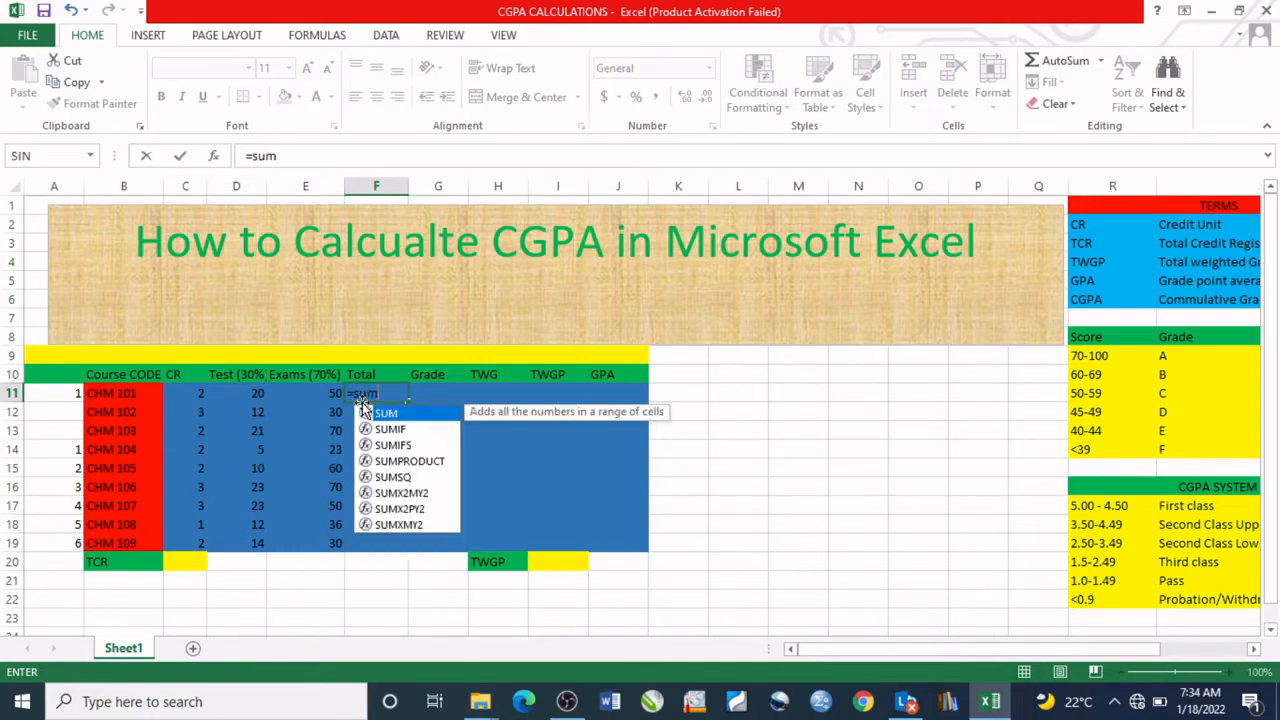
{"action": "type", "text": "("}
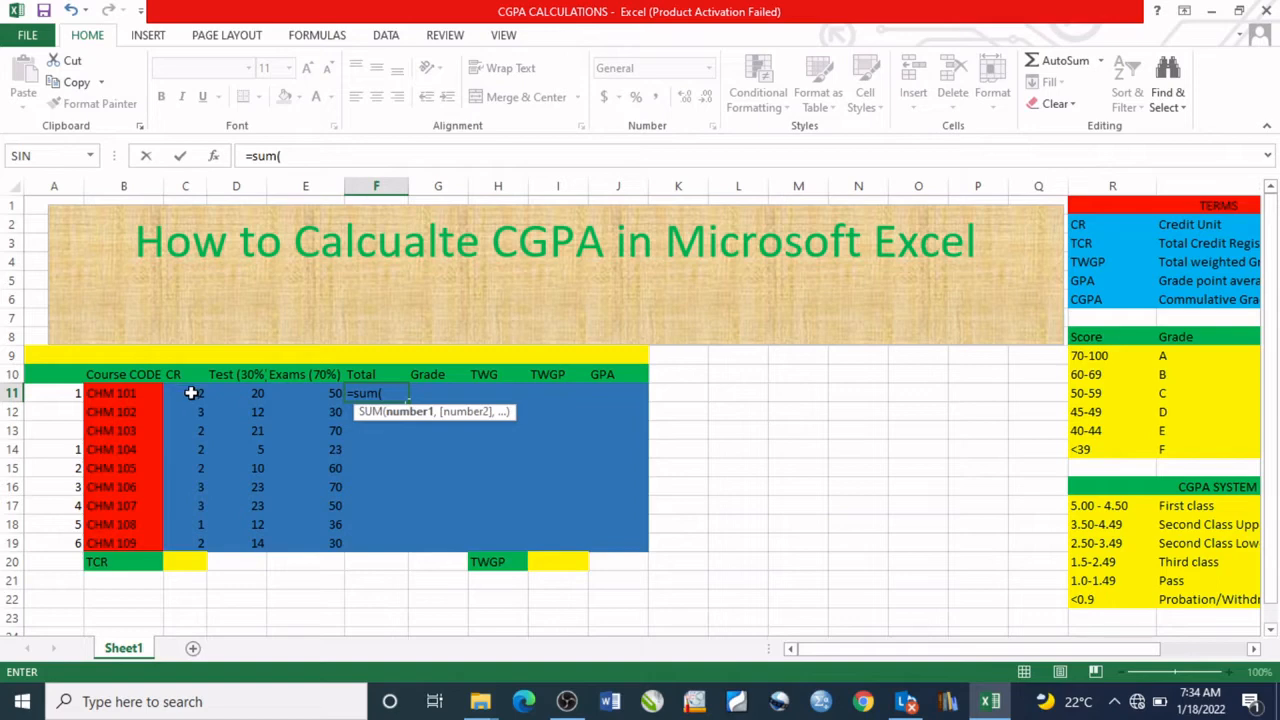
{"action": "left_click_drag", "start_coordinate": [192, 392], "coordinate": [241, 392]}
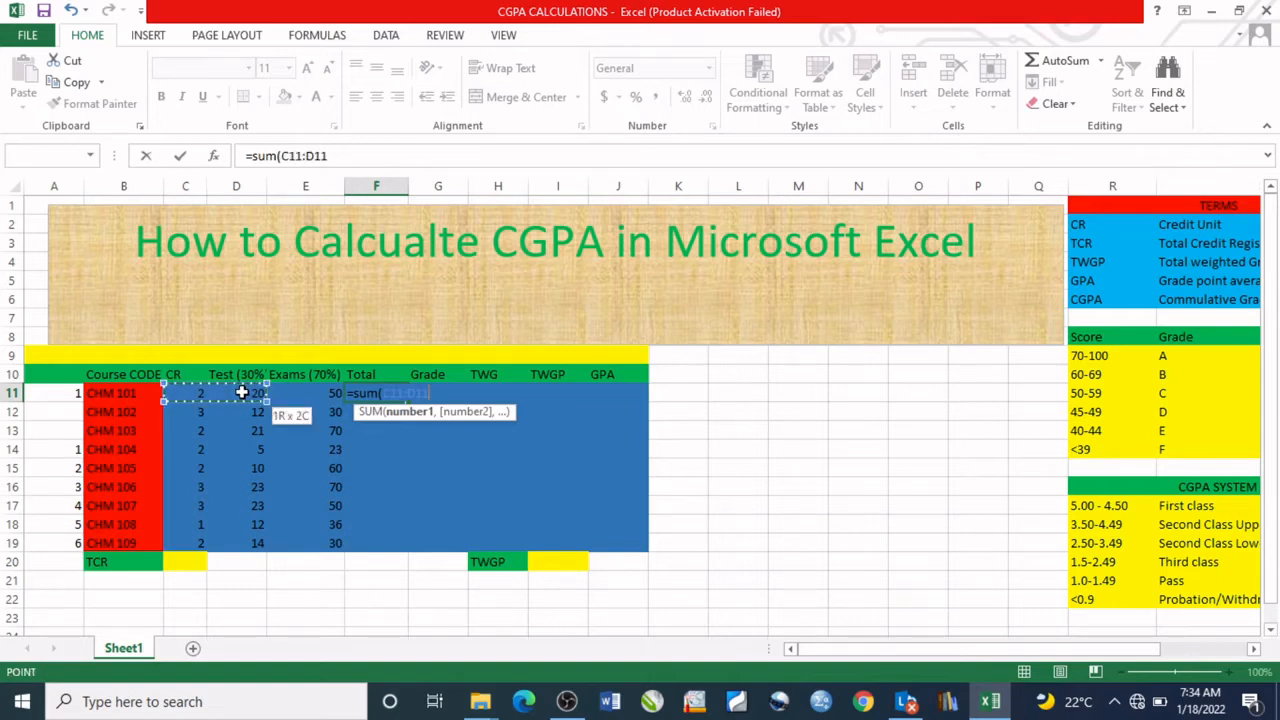
{"action": "left_click", "coordinate": [241, 392]}
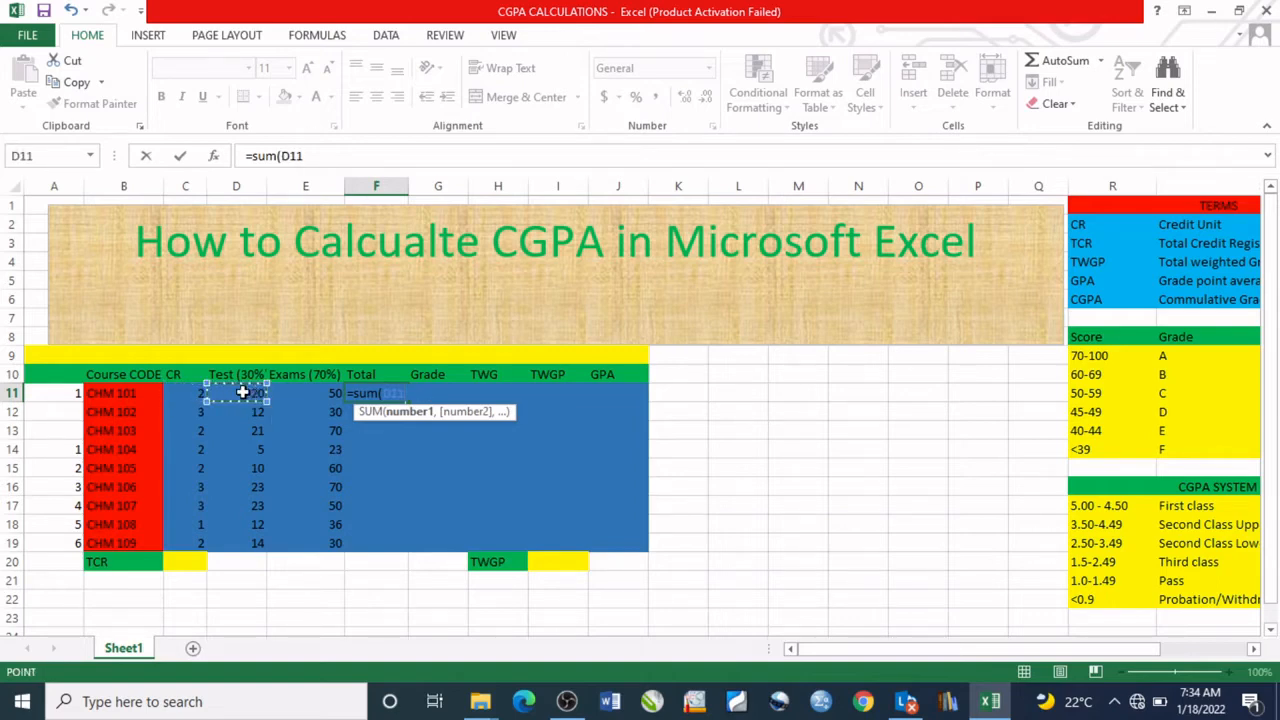
{"action": "left_click_drag", "start_coordinate": [242, 392], "coordinate": [287, 393]}
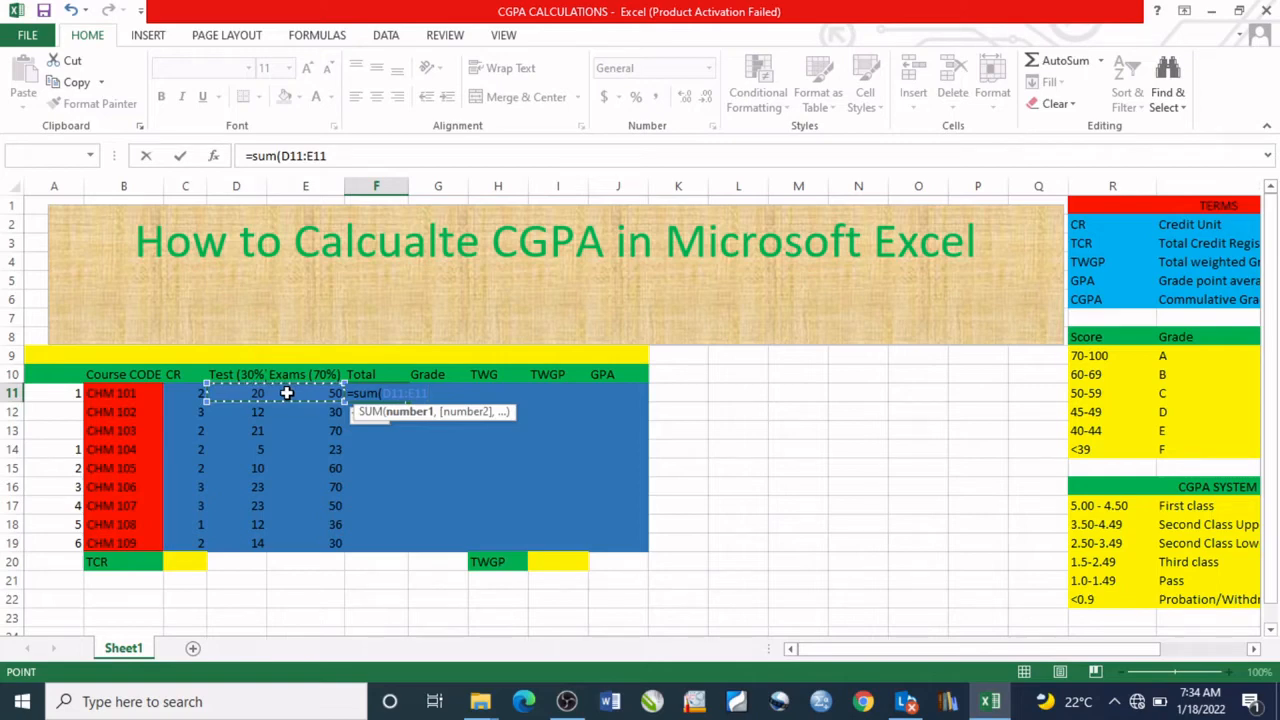
{"action": "type", "text": ")"}
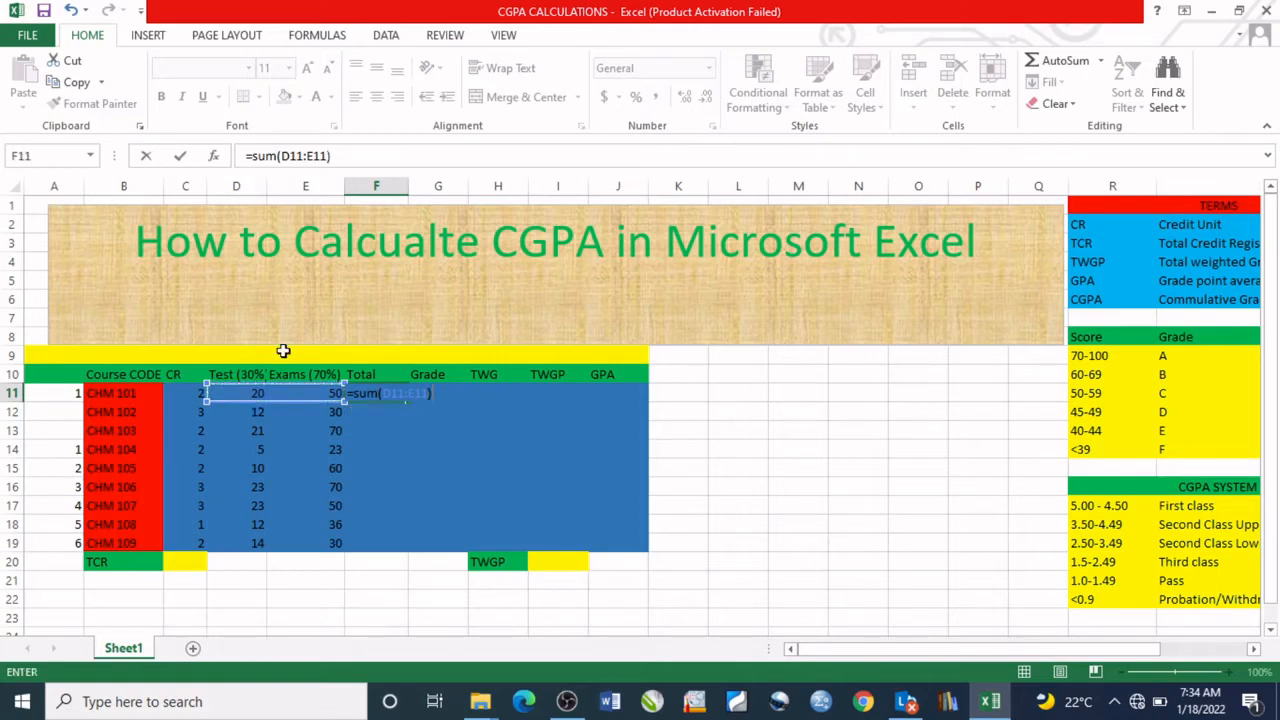
{"action": "key", "text": "Return"}
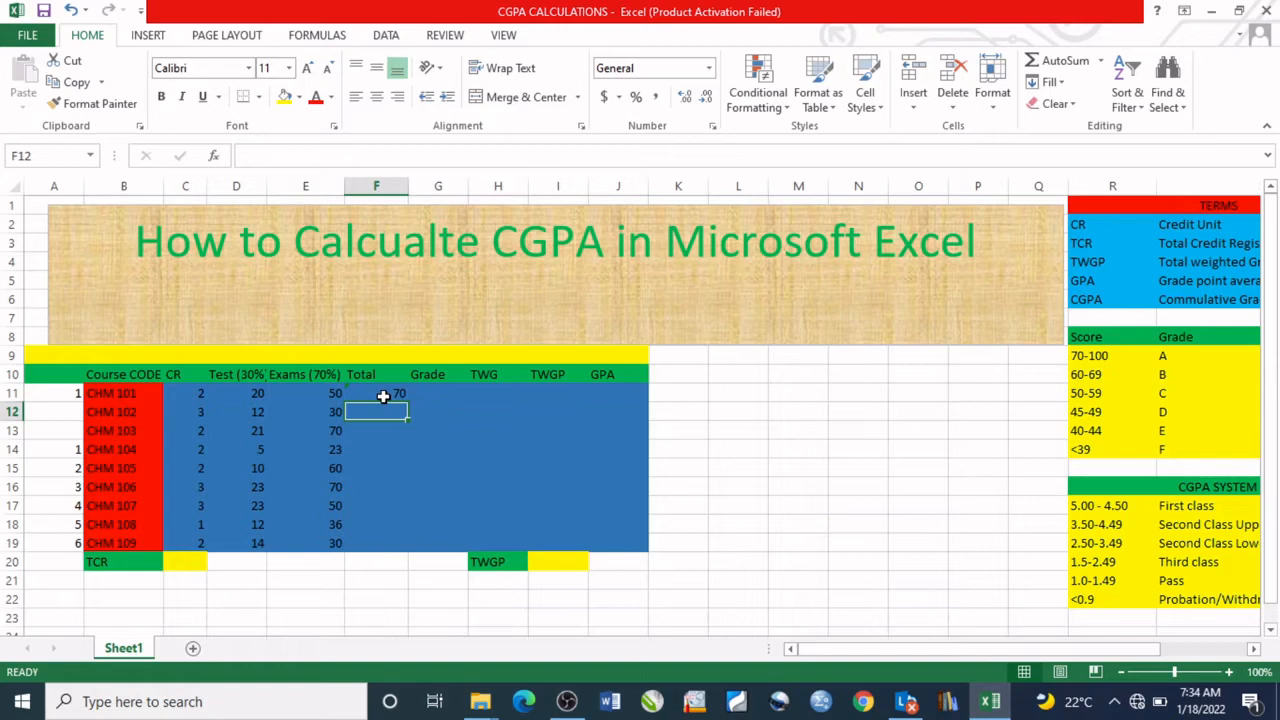
- Fill the Total formula from F11 down through F19 for the remaining courses
{"action": "left_click", "coordinate": [383, 396]}
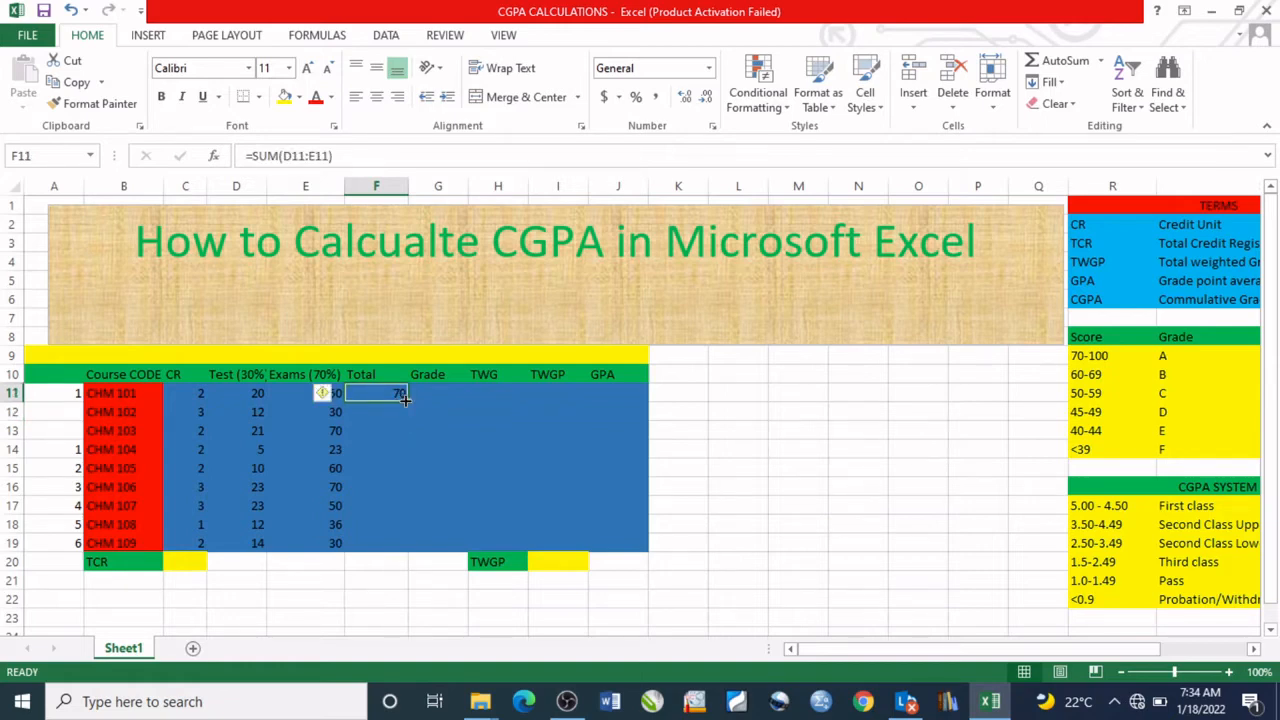
{"action": "left_click_drag", "start_coordinate": [404, 398], "coordinate": [409, 545]}
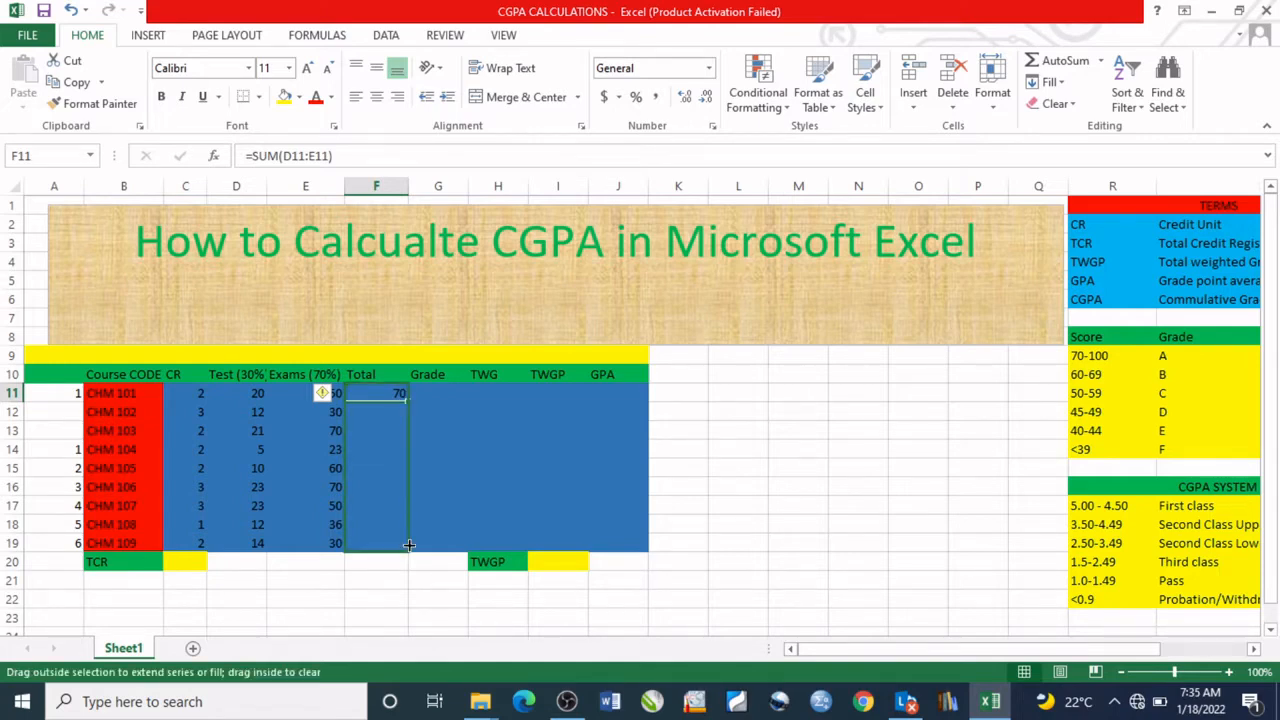
{"action": "left_click_drag", "start_coordinate": [409, 545], "coordinate": [409, 545]}
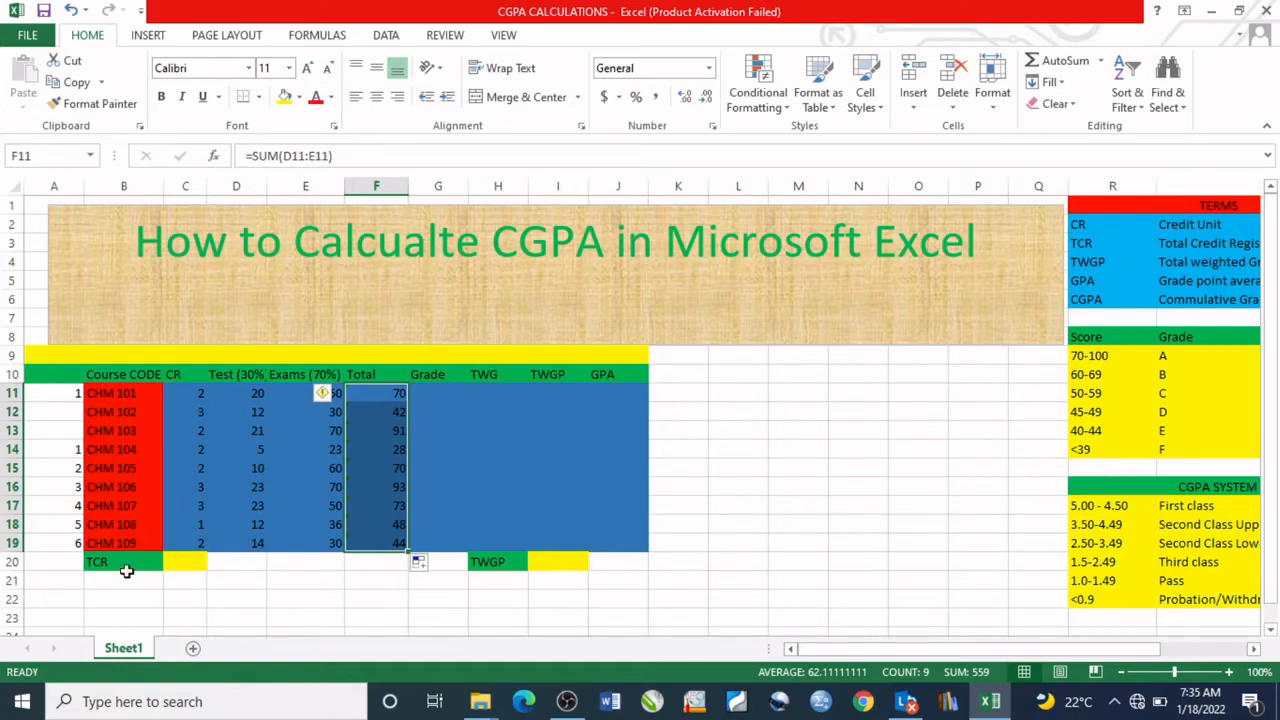
- Enter =SUM(C11:C19) in C20 to calculate the total credit registered (TCR)
{"action": "left_click", "coordinate": [199, 563]}
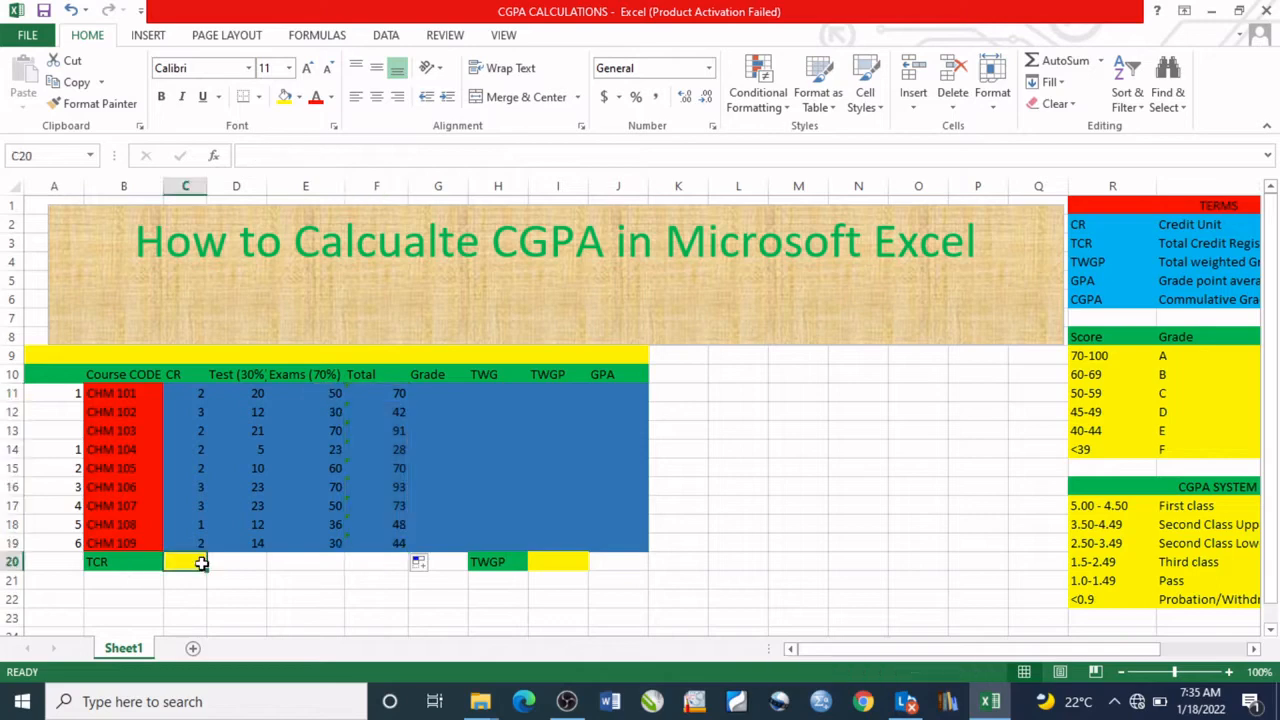
{"action": "type", "text": "=su"}
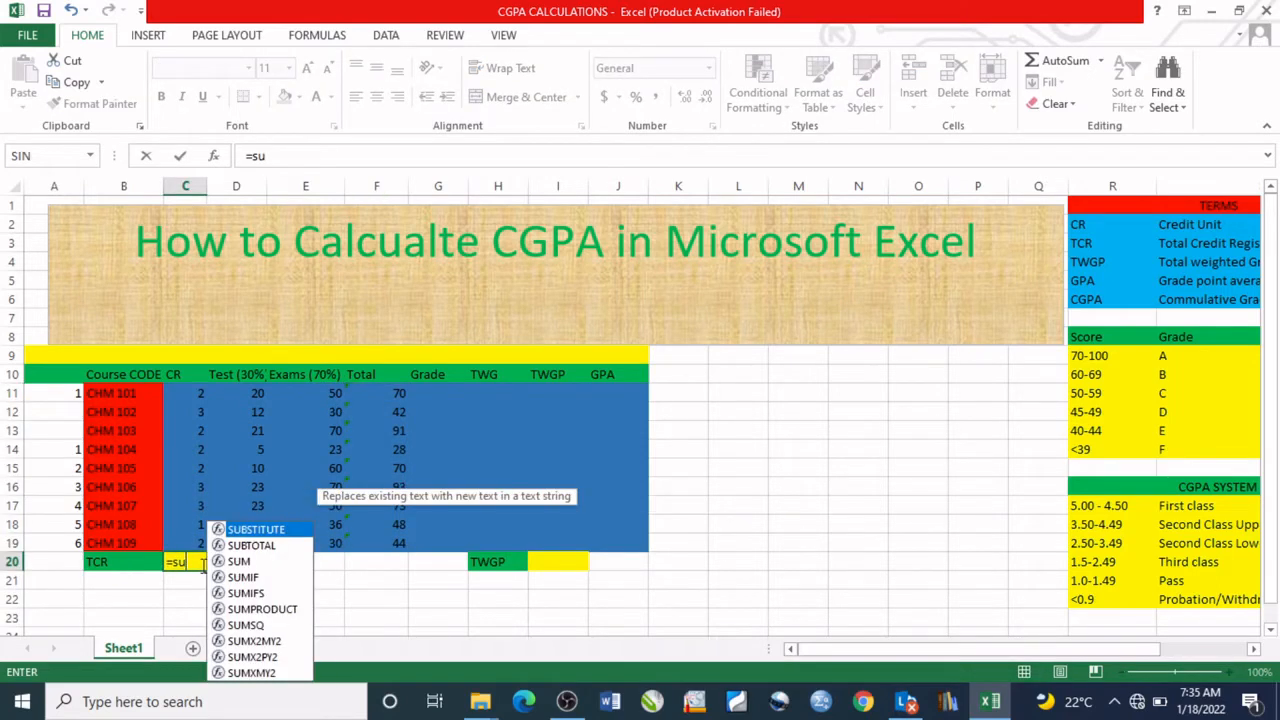
{"action": "type", "text": "m("}
{"action": "left_click_drag", "start_coordinate": [181, 393], "coordinate": [194, 537]}
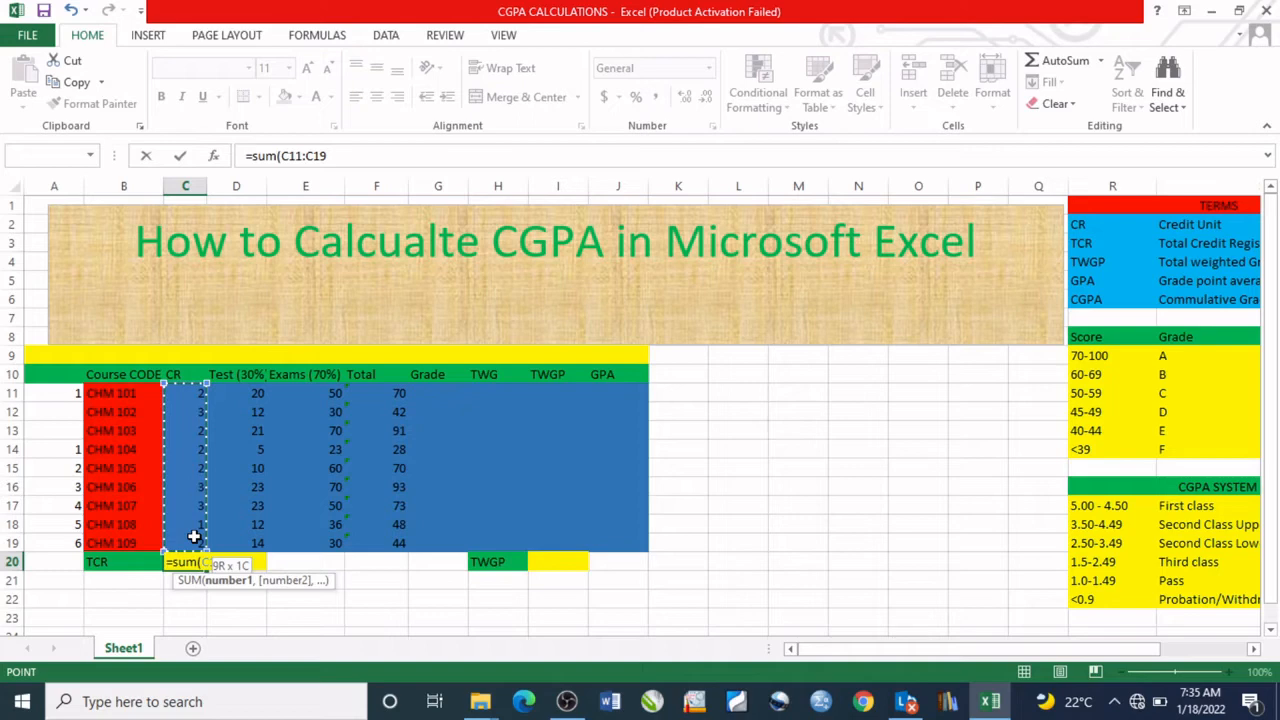
{"action": "type", "text": ")"}
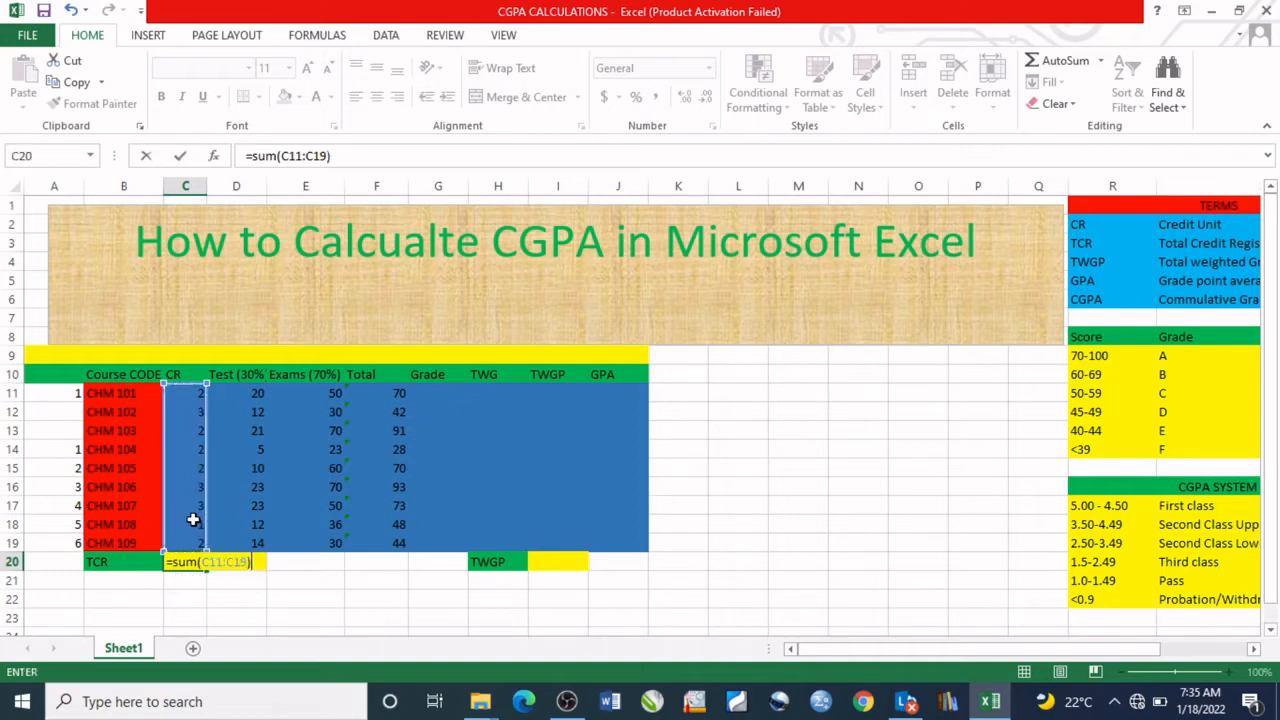
{"action": "key", "text": "Return"}
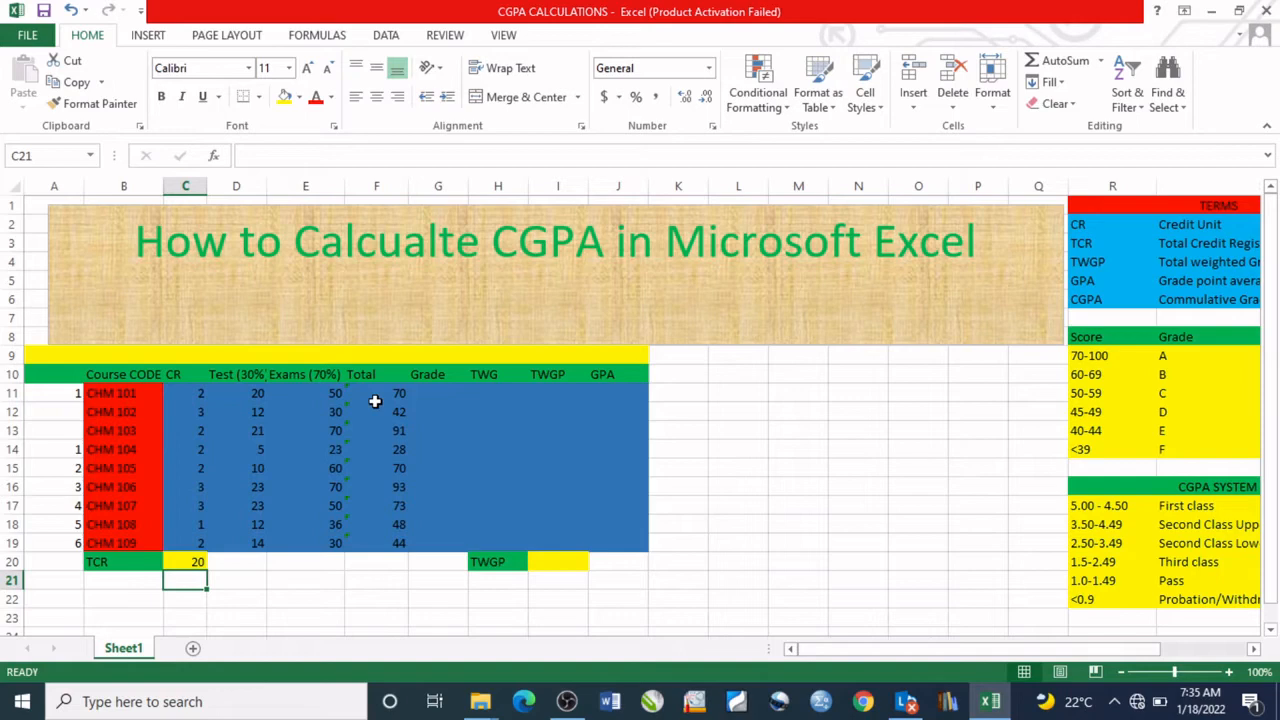
- Replace the CHM 101 total formula in F11 with the direct addition =D11+E11
{"action": "left_click", "coordinate": [393, 394]}
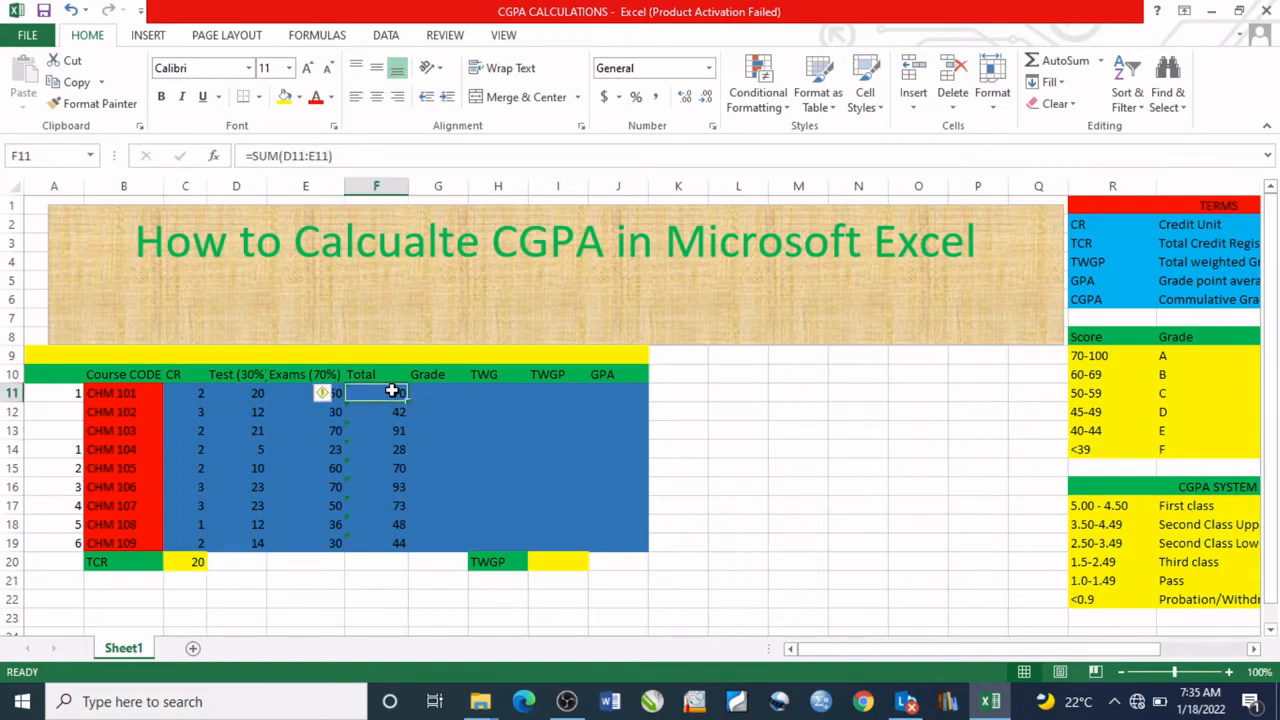
{"action": "left_click_drag", "start_coordinate": [336, 156], "coordinate": [244, 156]}
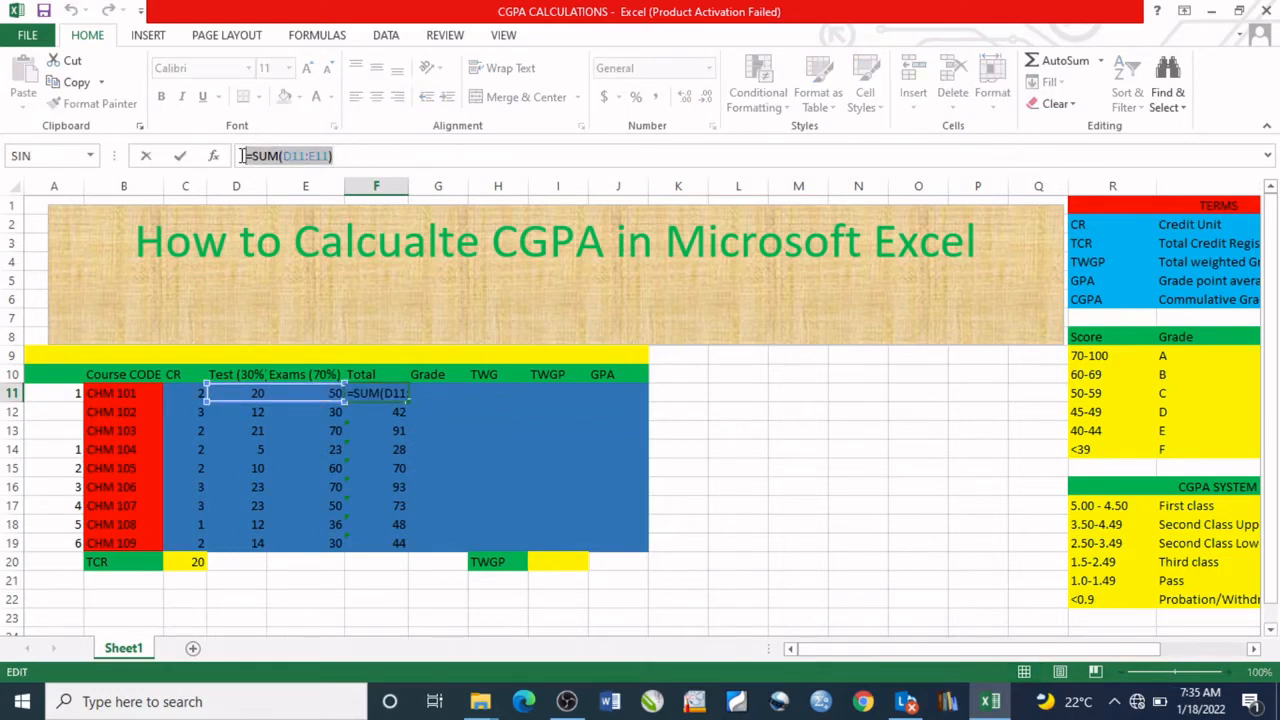
{"action": "type", "text": "="}
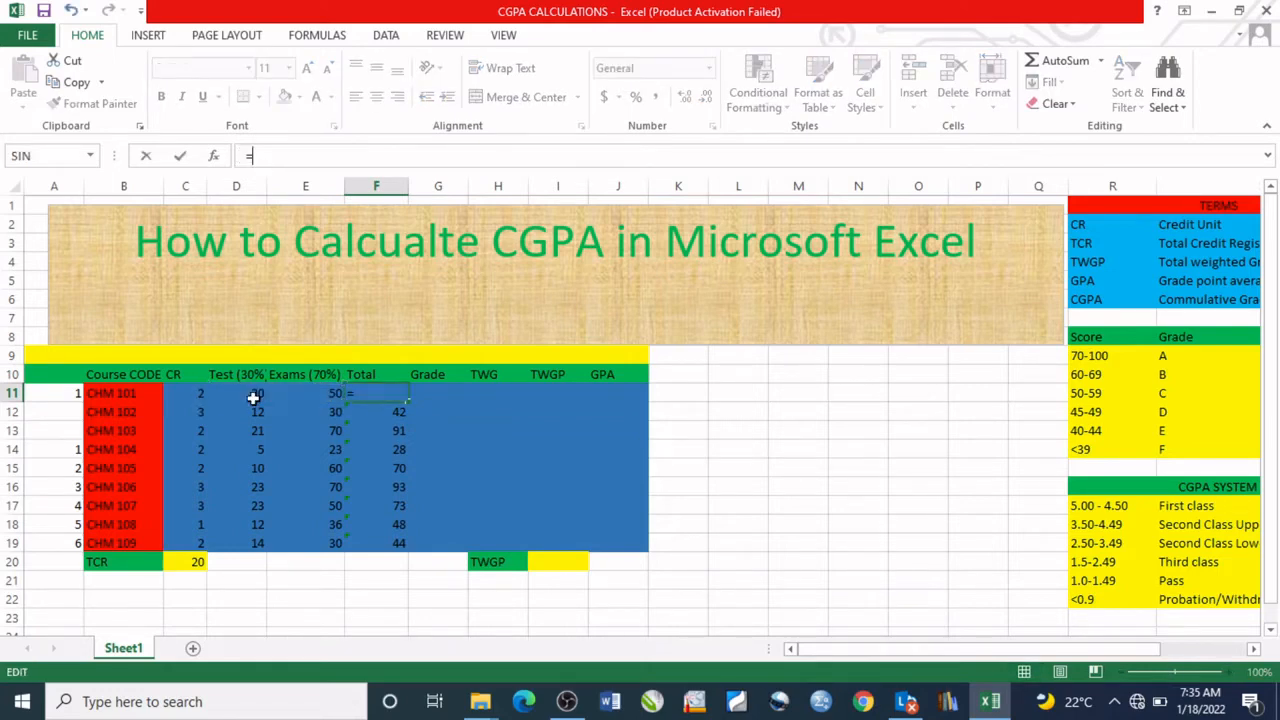
{"action": "left_click", "coordinate": [258, 393]}
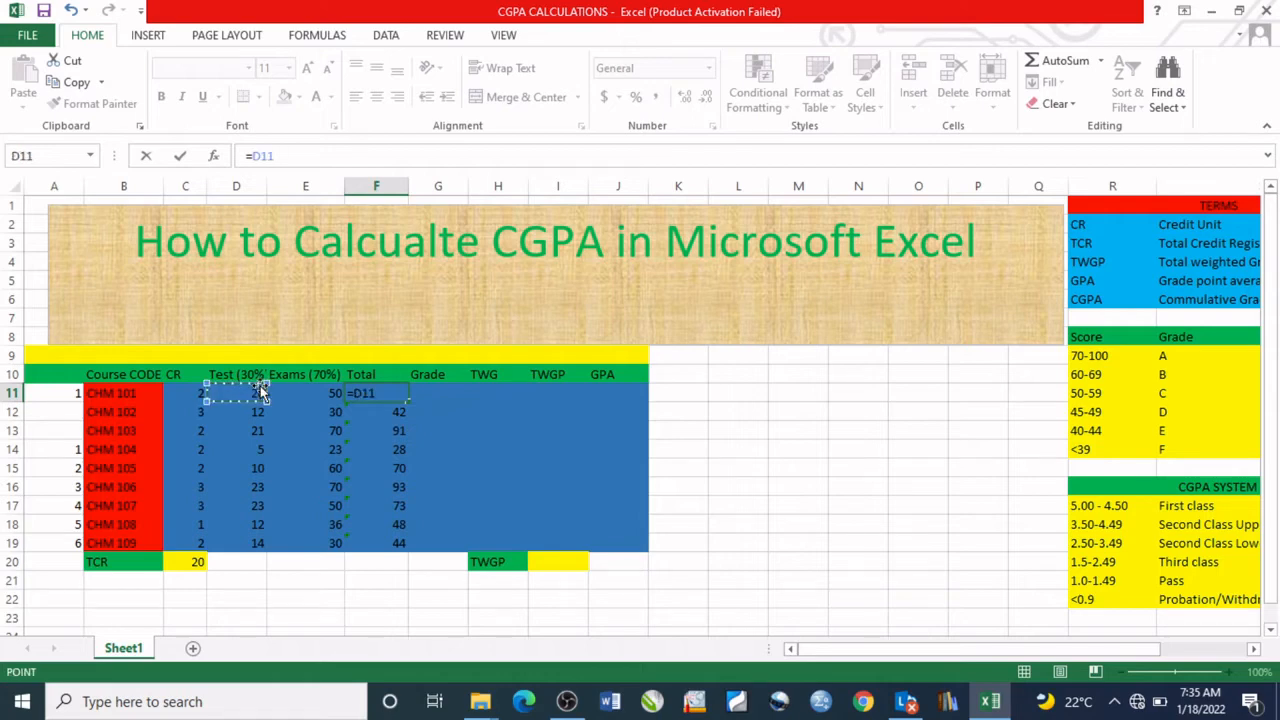
{"action": "type", "text": "+"}
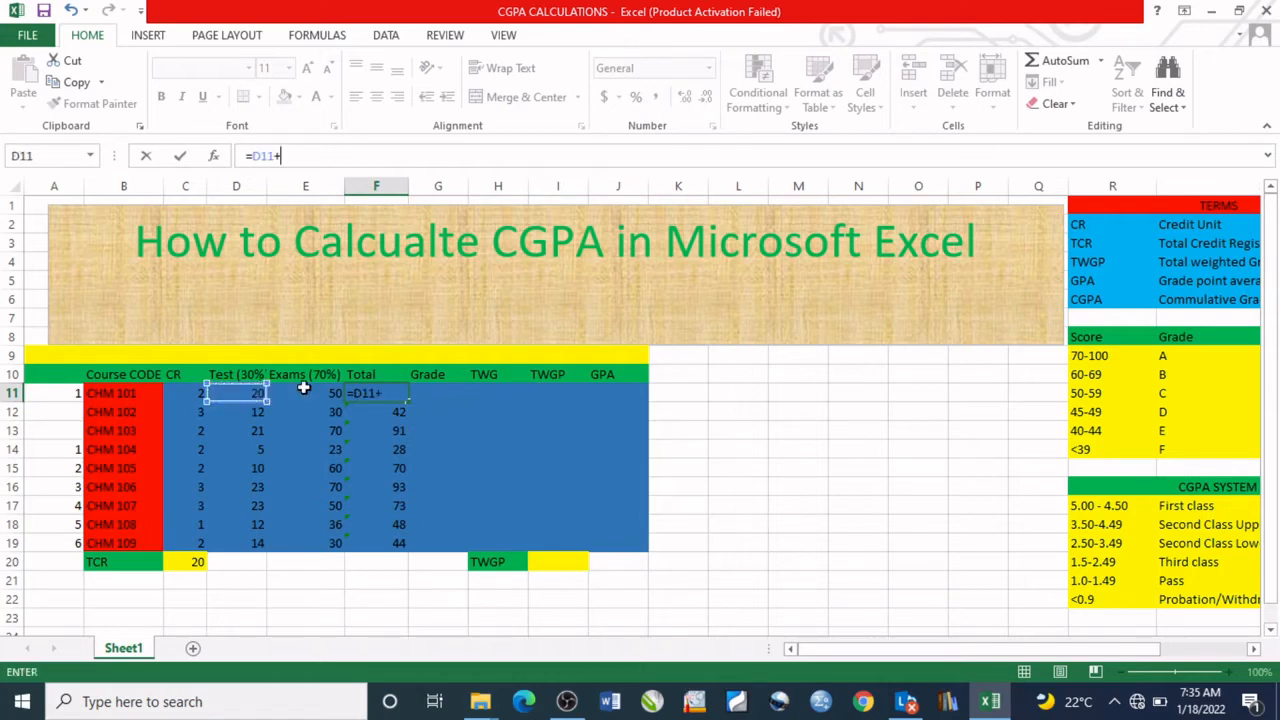
{"action": "left_click", "coordinate": [303, 393]}
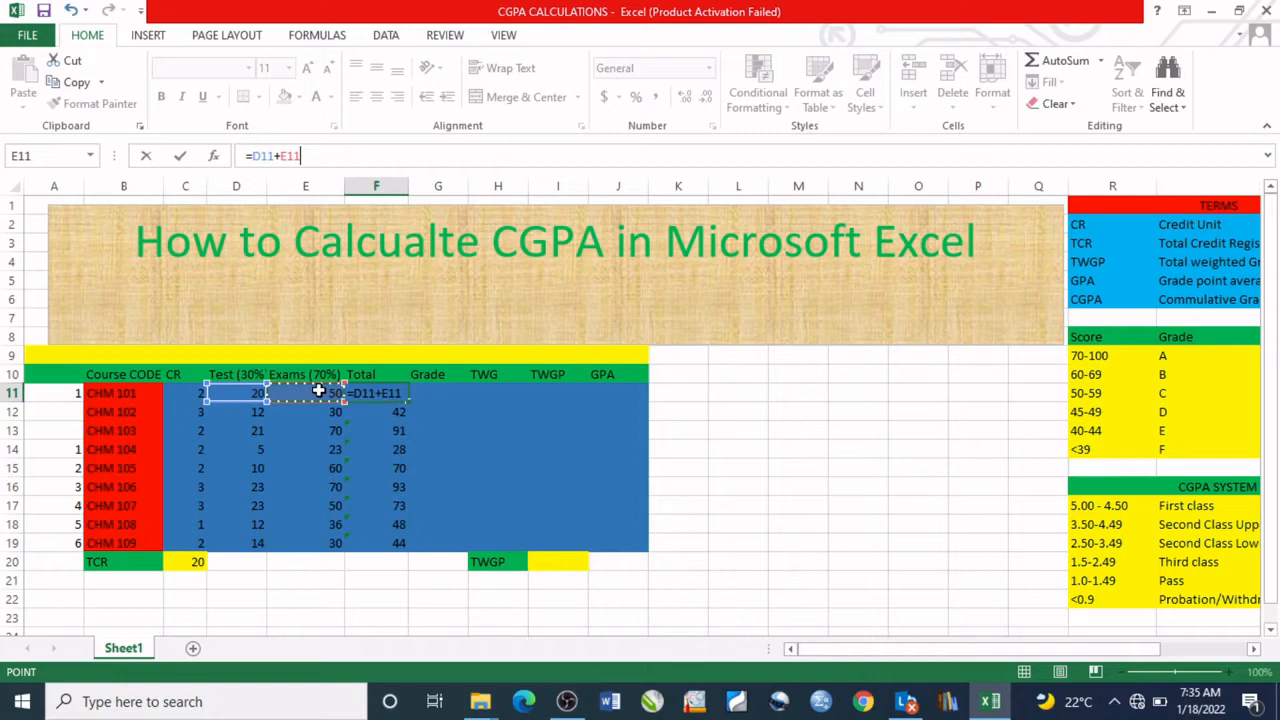
{"action": "key", "text": "Return"}
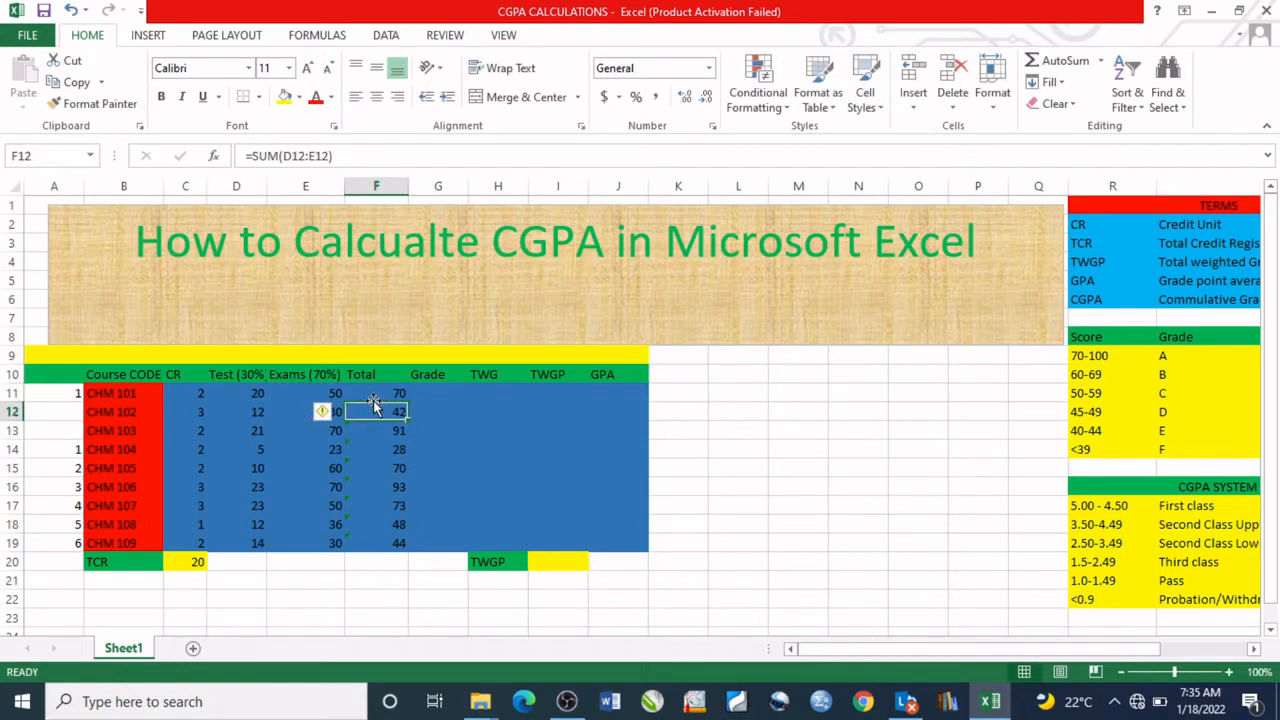
- Begin a nested IF formula in G11 that grades the F11 total as "A" for >=70 and "B" for >=60
{"action": "left_click", "coordinate": [425, 392]}
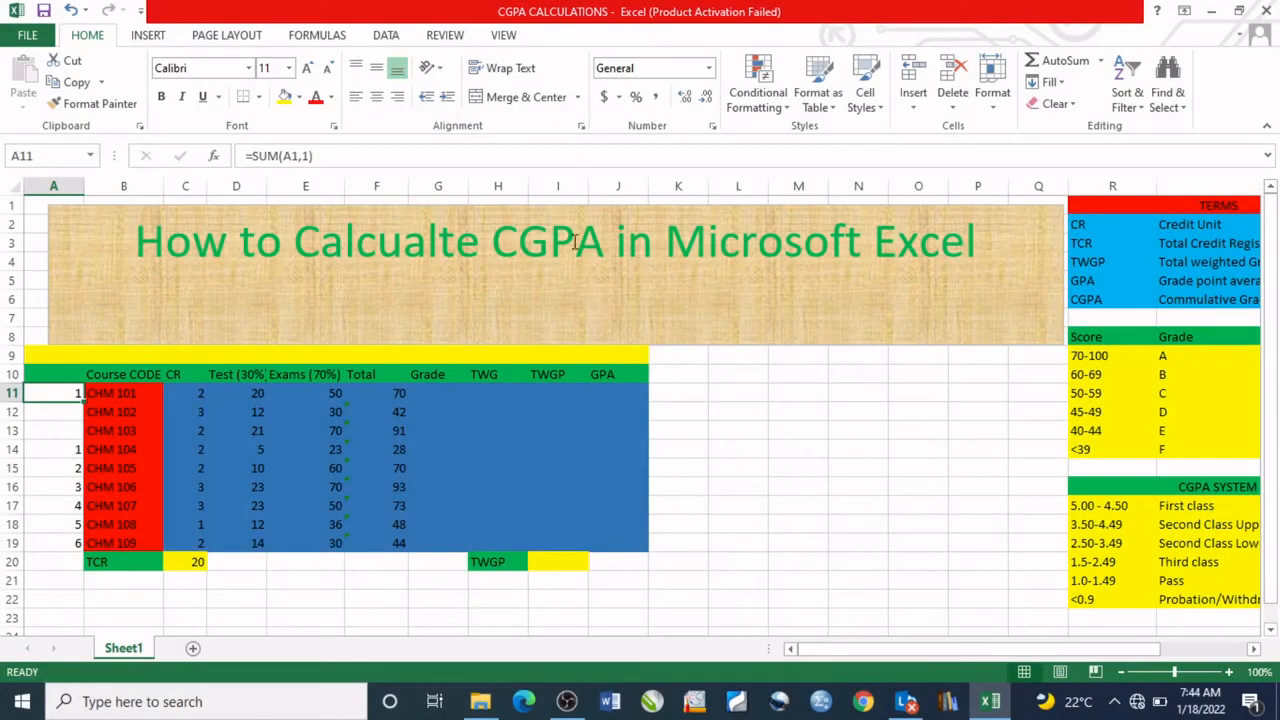
{"action": "left_click", "coordinate": [442, 392]}
{"action": "type", "text": "="}
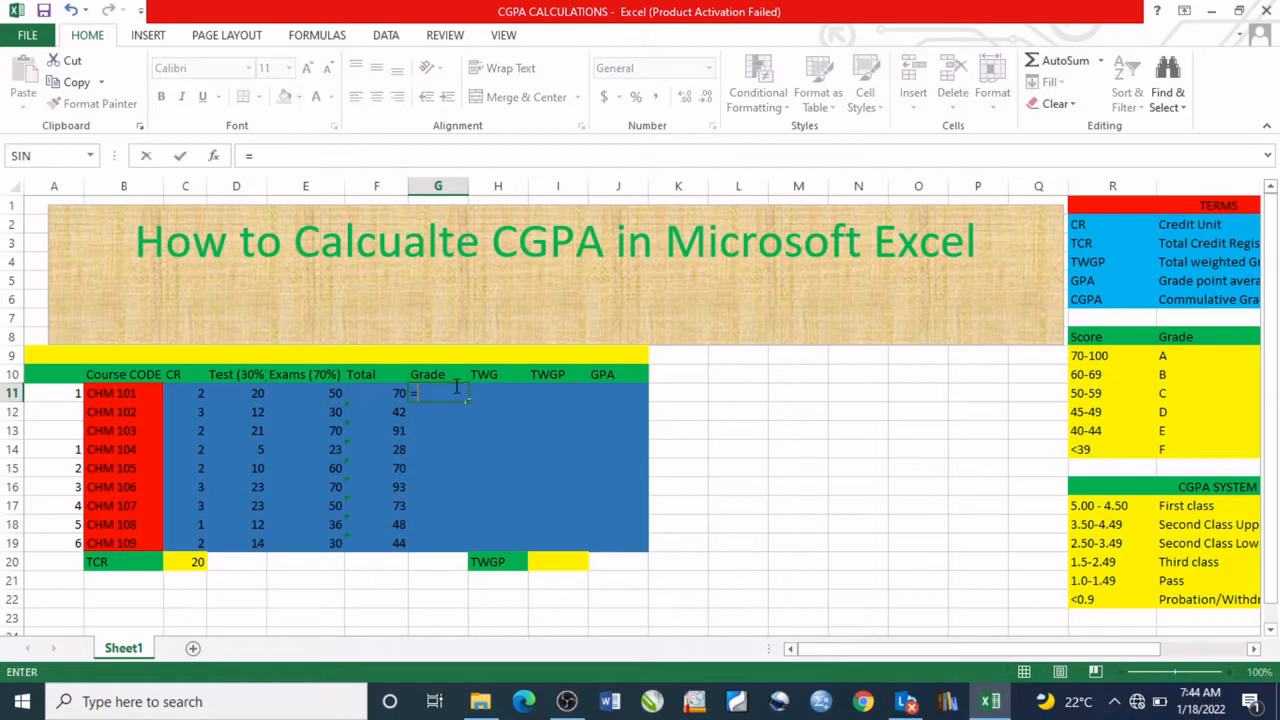
{"action": "type", "text": "if("}
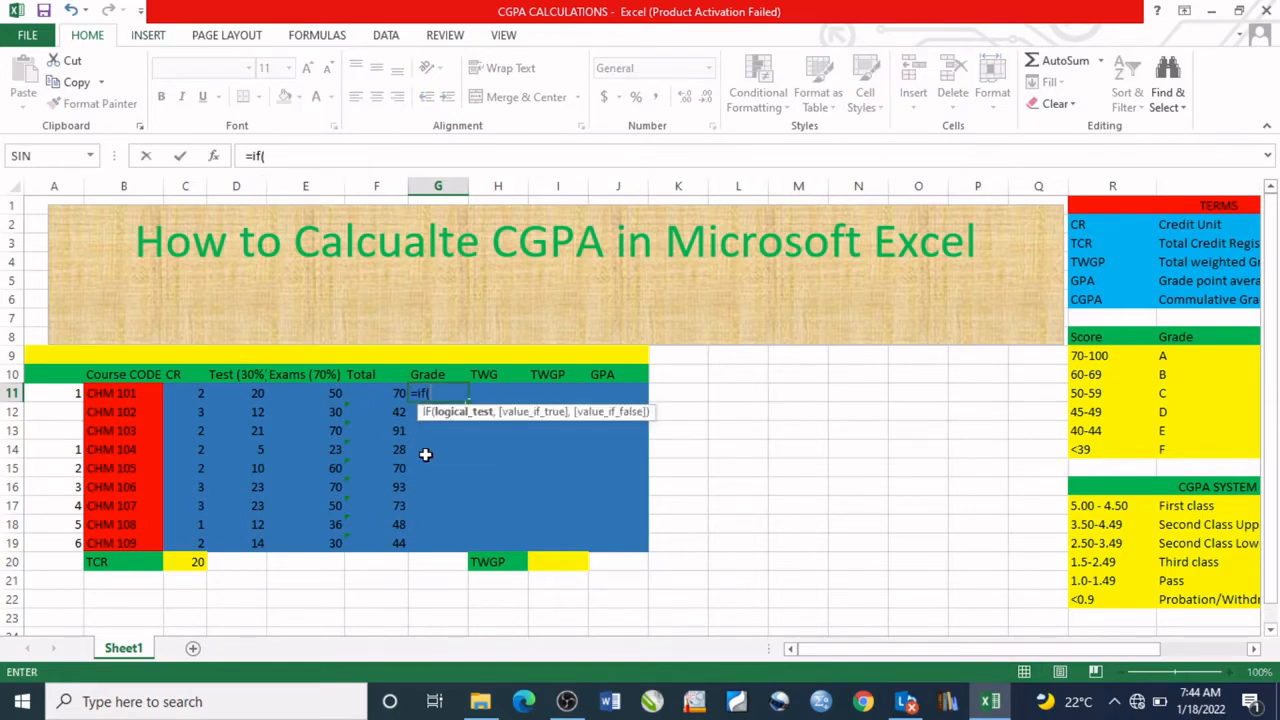
{"action": "left_click", "coordinate": [390, 390]}
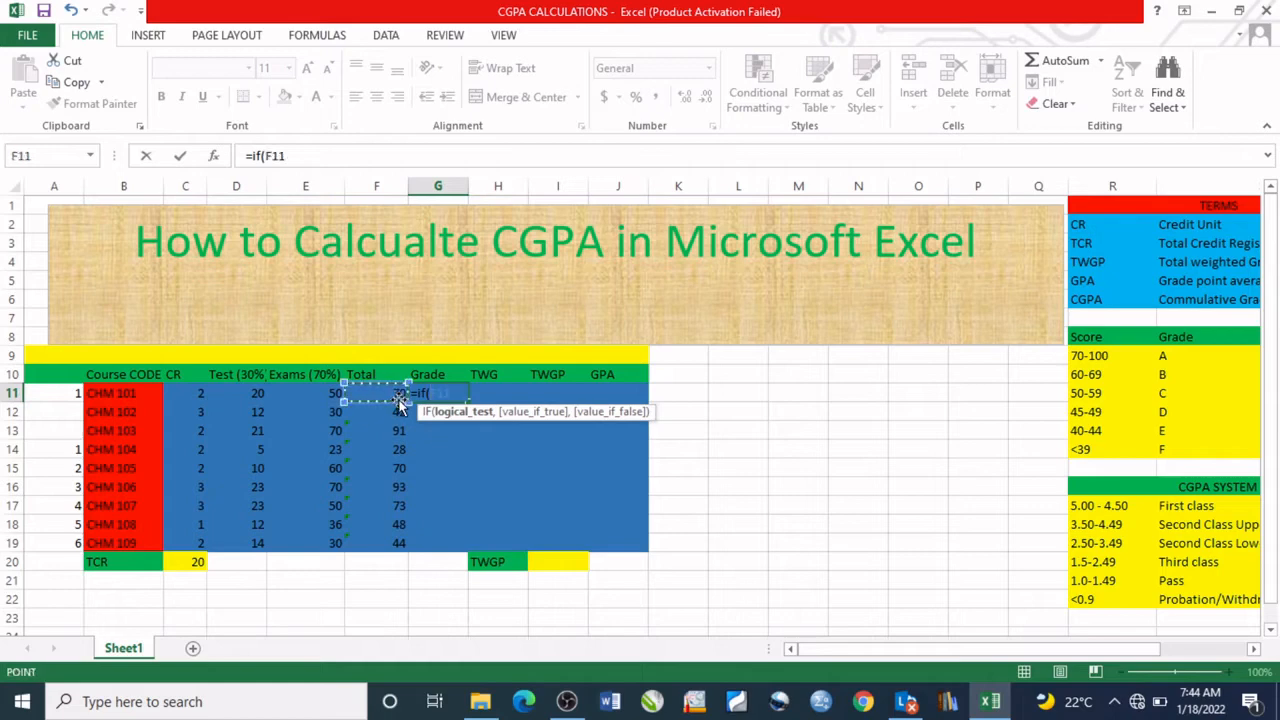
{"action": "type", "text": ">"}
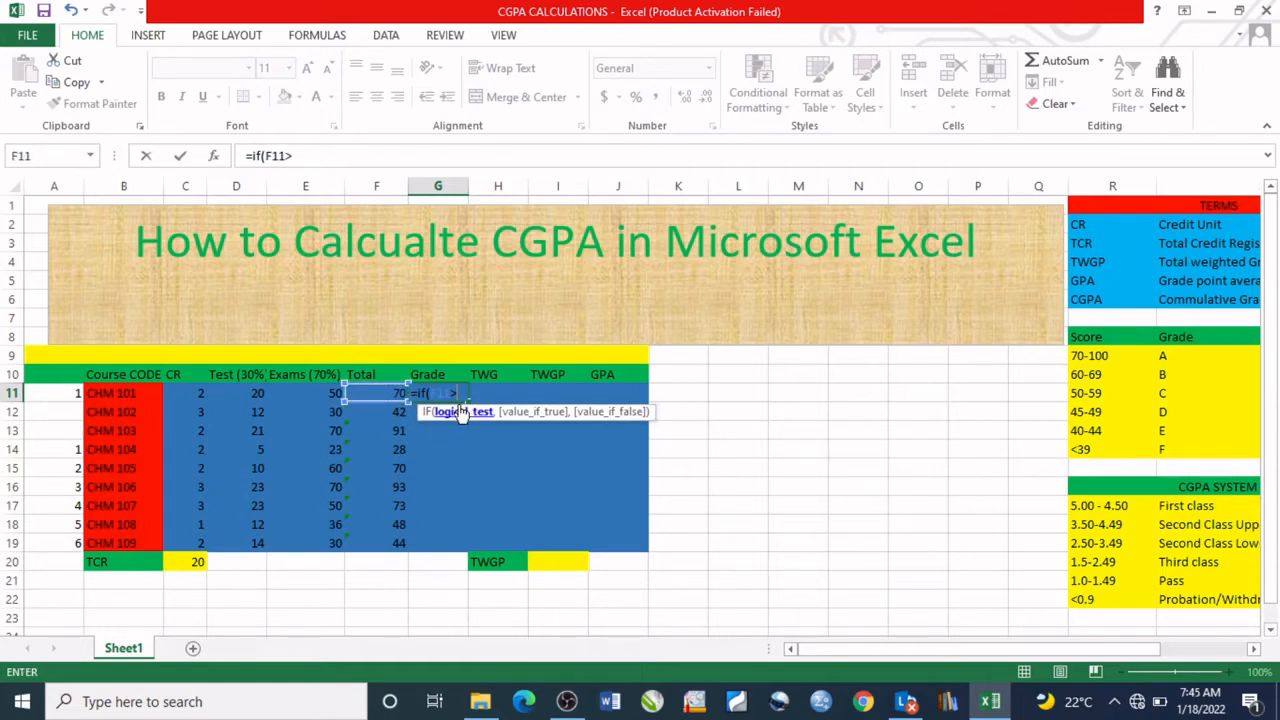
{"action": "type", "text": "=70,"}
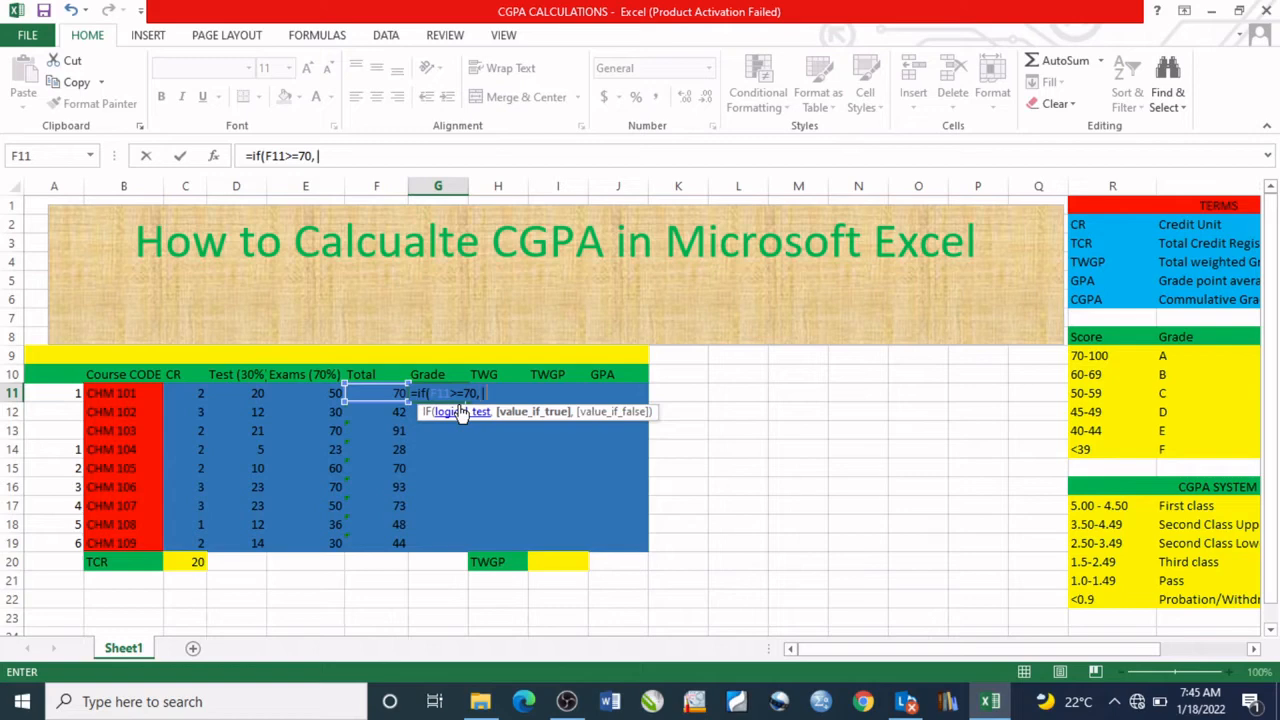
{"action": "type", "text": "\"A\",if"}
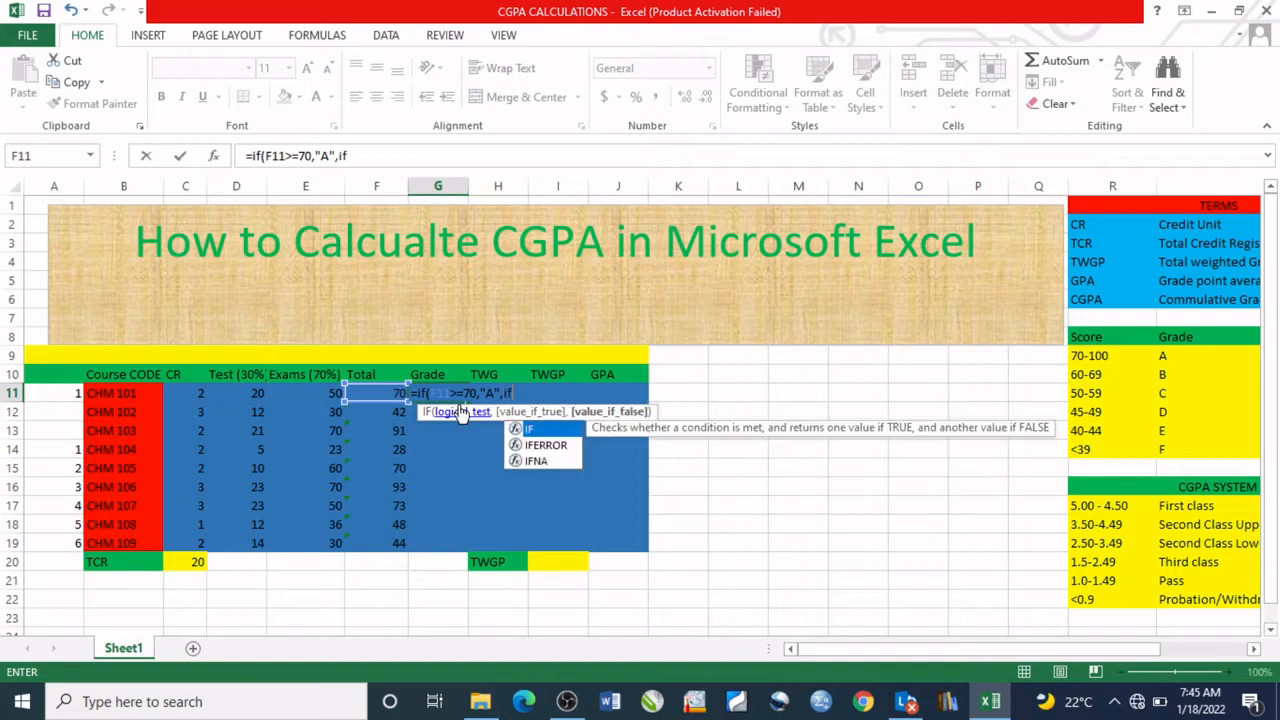
{"action": "type", "text": "("}
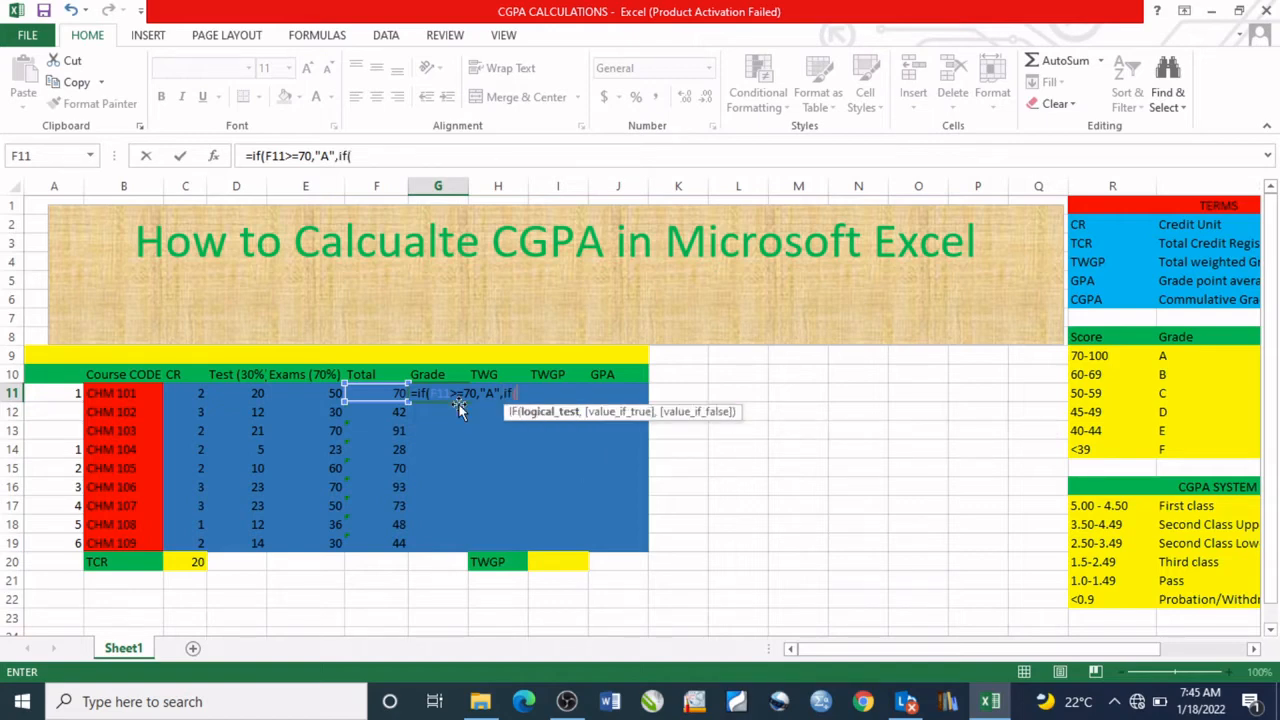
{"action": "type", "text": "F11>=70,\"A\",if(f11>=60,"}
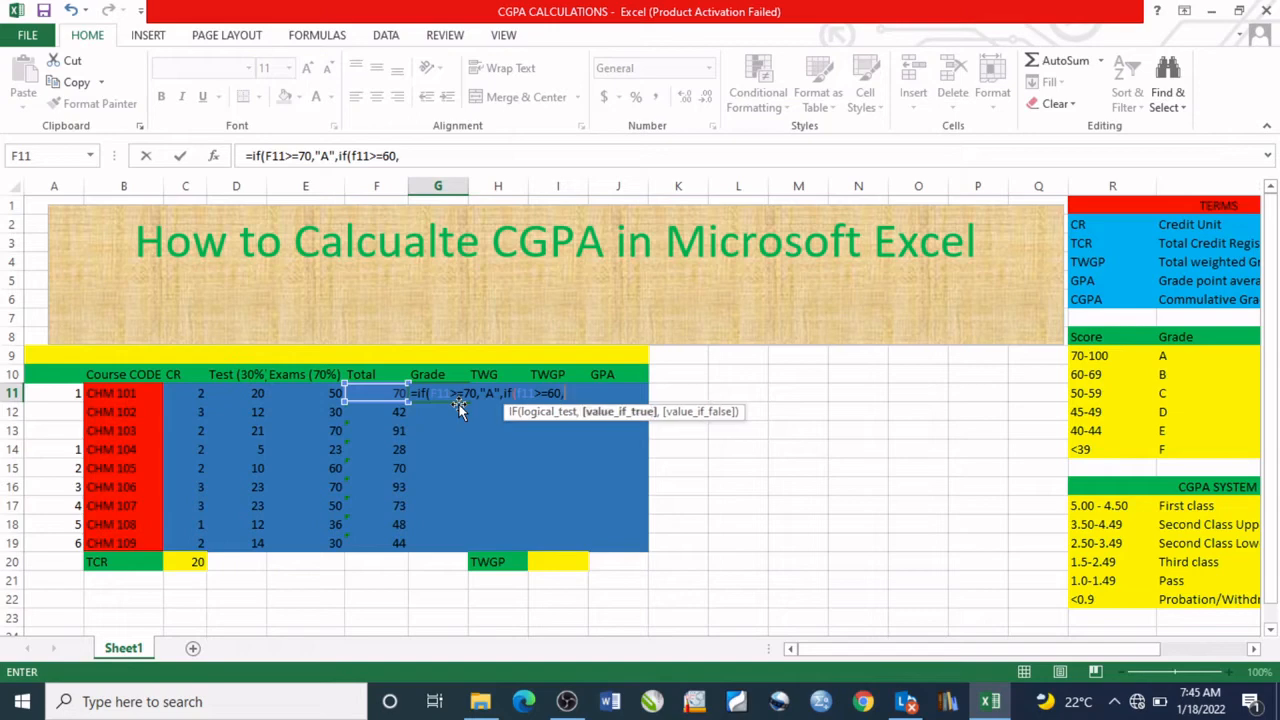
{"action": "type", "text": "\"B\",if("}
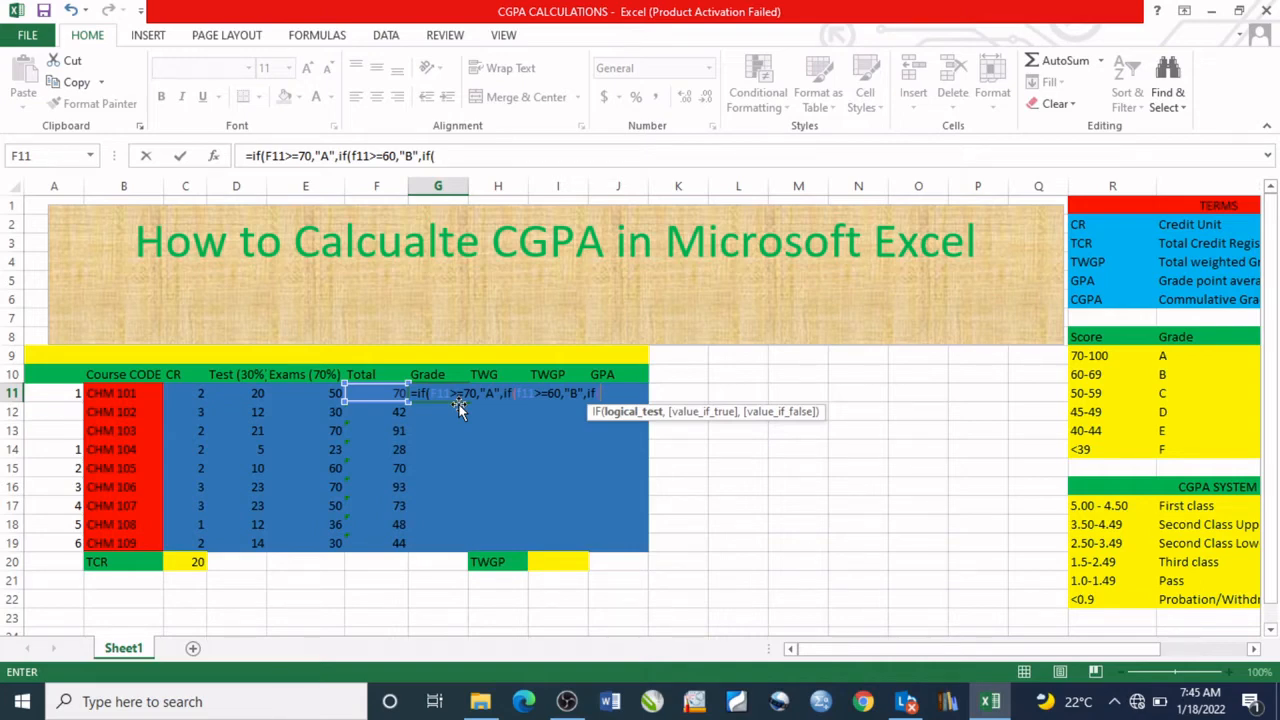
- Extend the G11 grade formula with a nested condition returning "C" when F11>=50
{"action": "type", "text": "f11>=50<"}
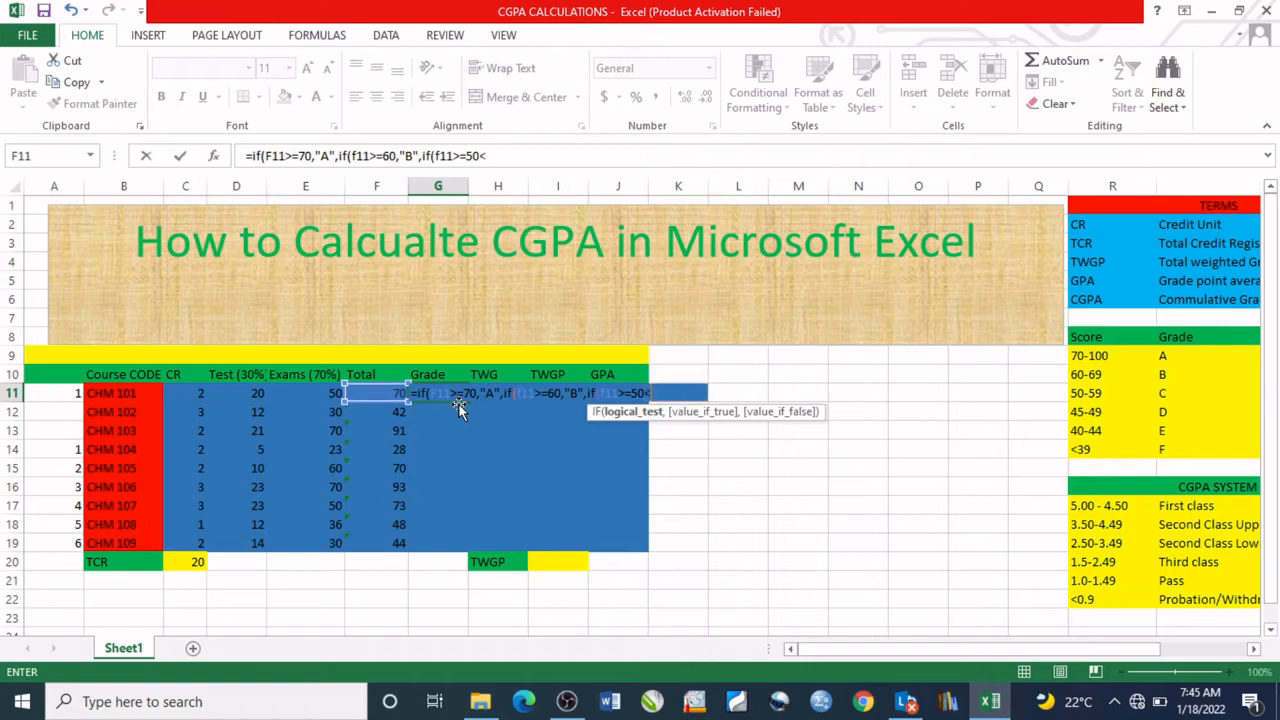
{"action": "type", "text": "\"C\""}
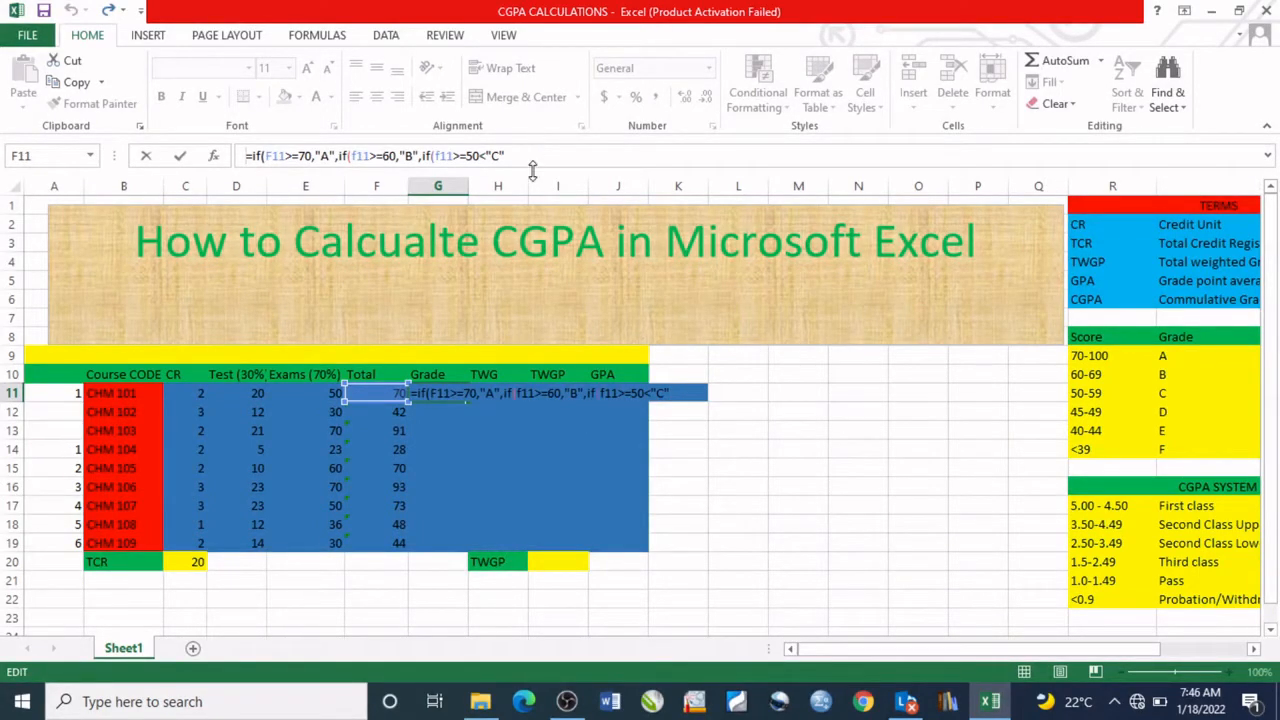
{"action": "left_click", "coordinate": [537, 164]}
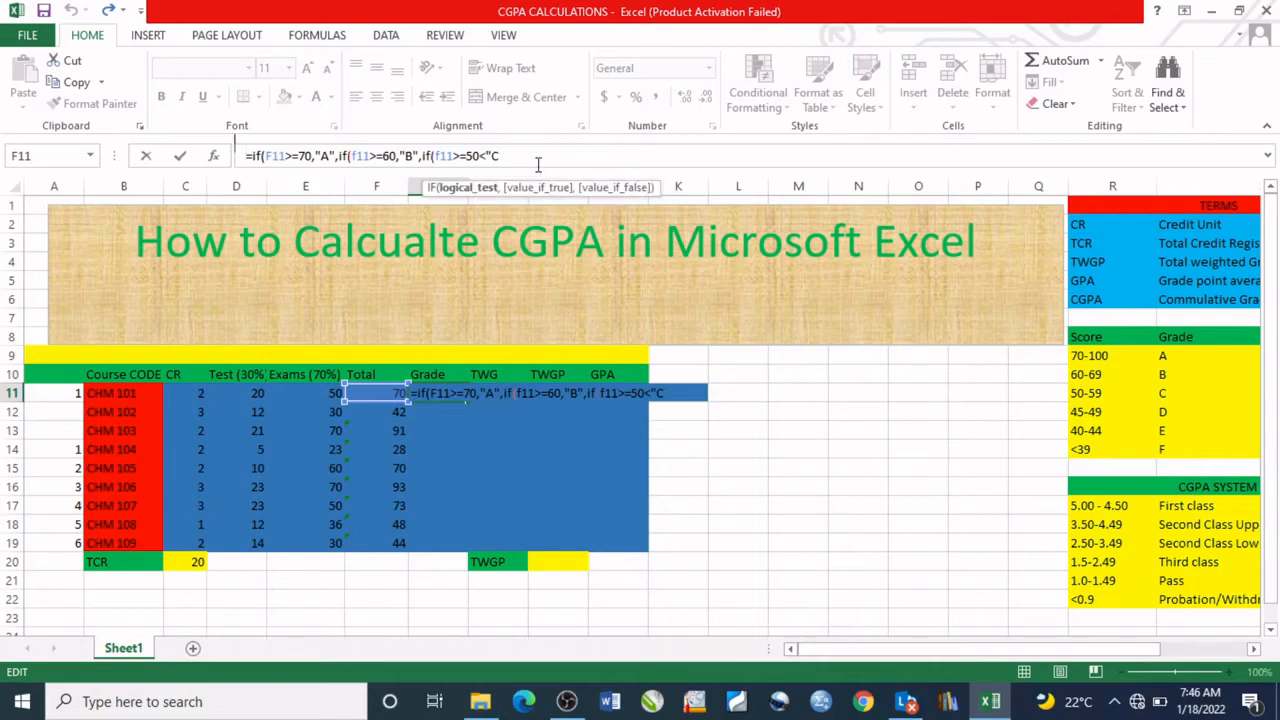
{"action": "key", "text": "BackSpace"}
{"action": "key", "text": "BackSpace"}
{"action": "key", "text": "BackSpace"}
{"action": "type", "text": ",\""}
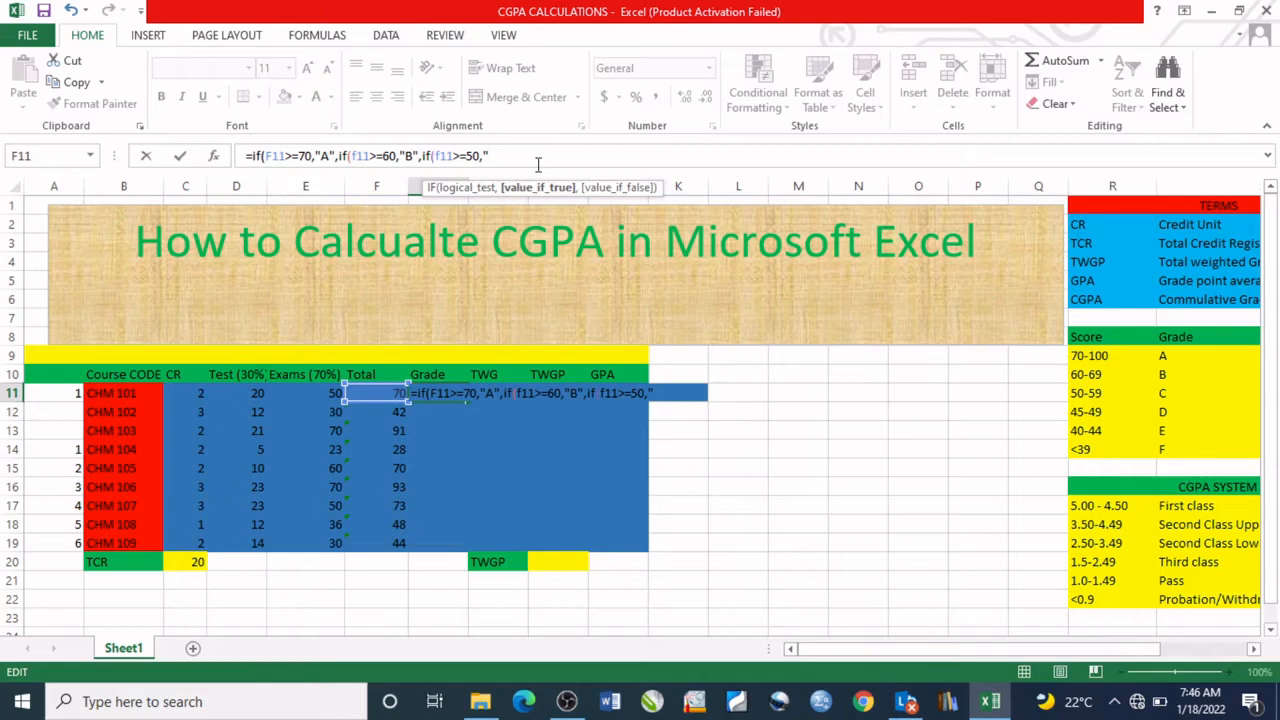
{"action": "type", "text": "C\""}
{"action": "type", "text": ","}
{"action": "type", "text": "if("}
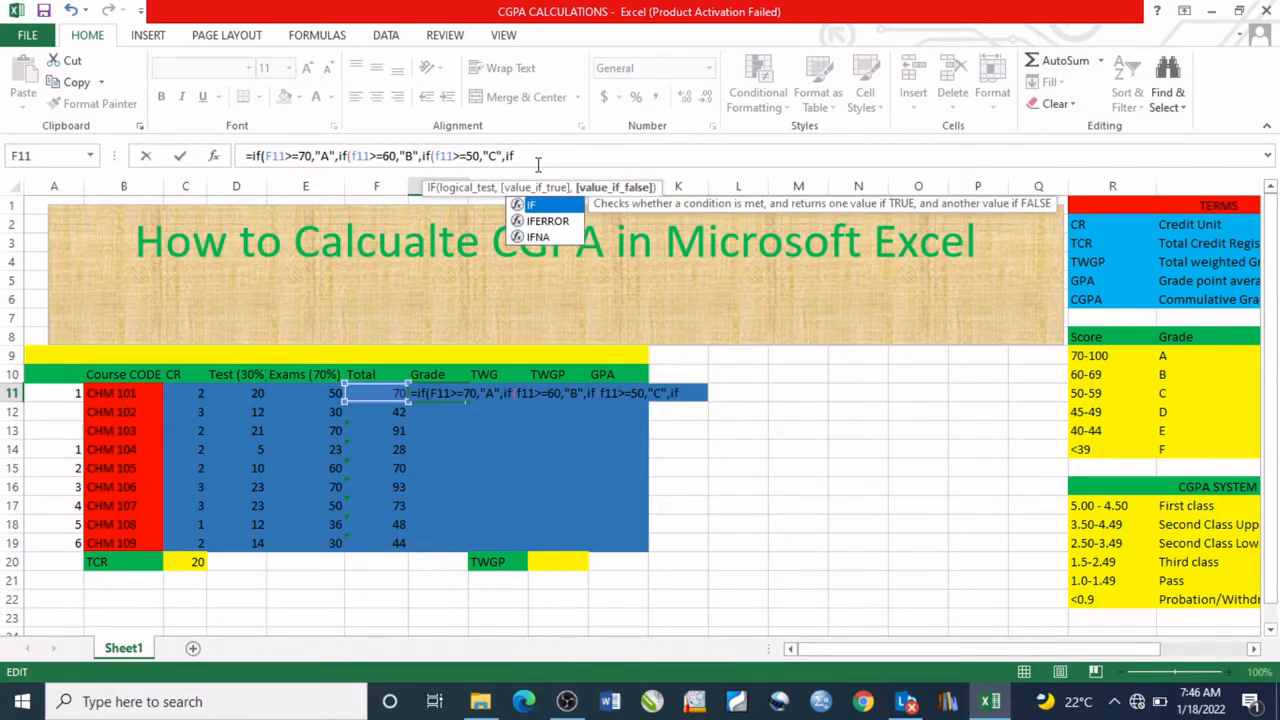
- Add nested conditions to the G11 formula returning "D" for F11>=45 and "E" for F11>=40
{"action": "type", "text": "f11"}
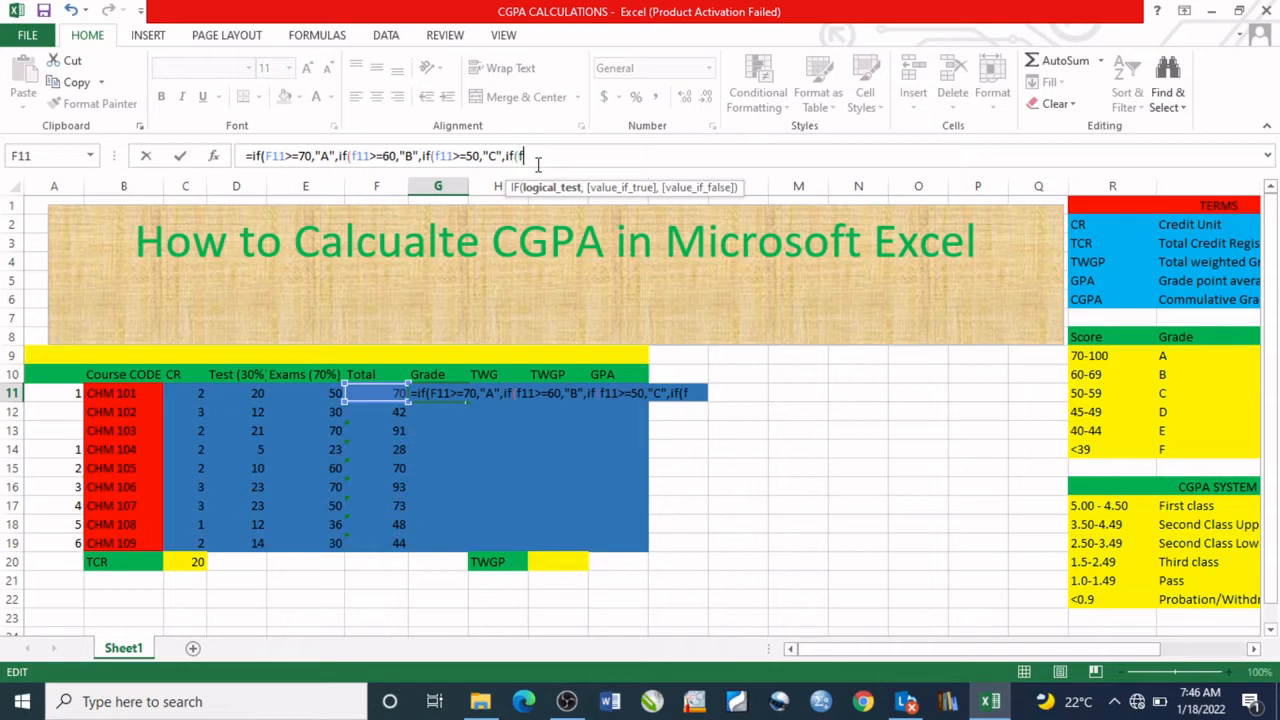
{"action": "type", "text": ">"}
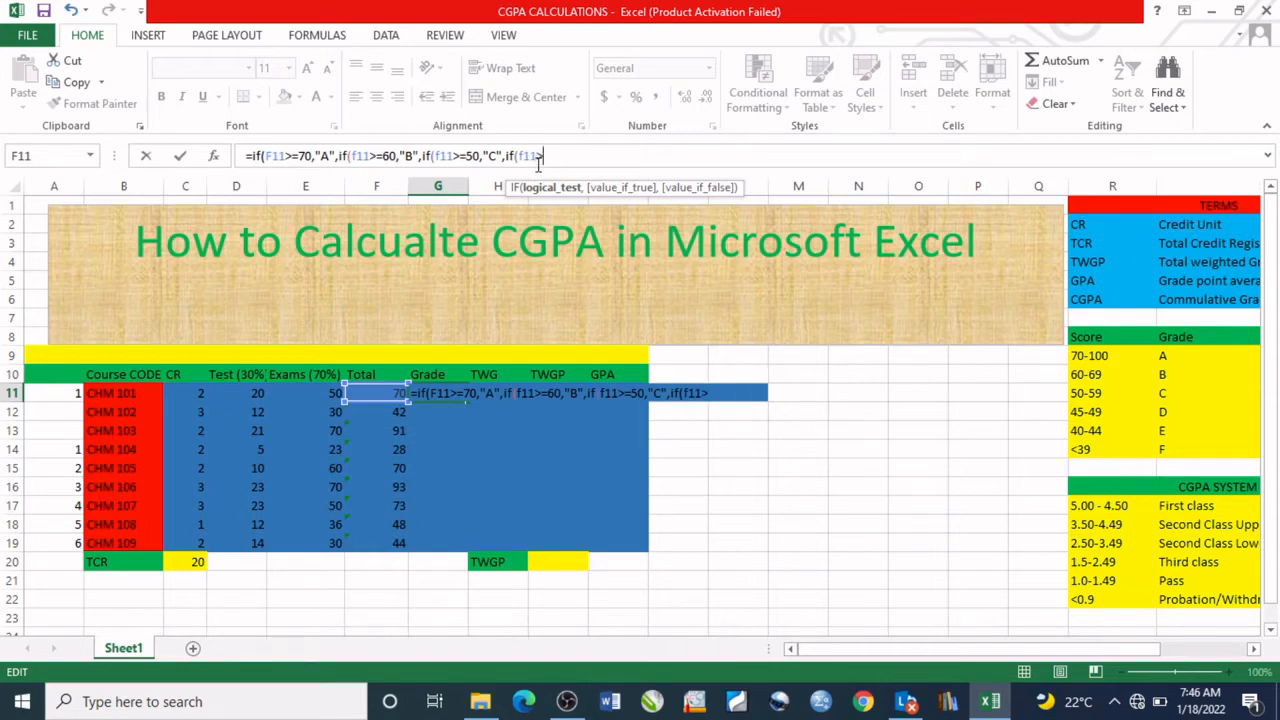
{"action": "type", "text": "=45,\""}
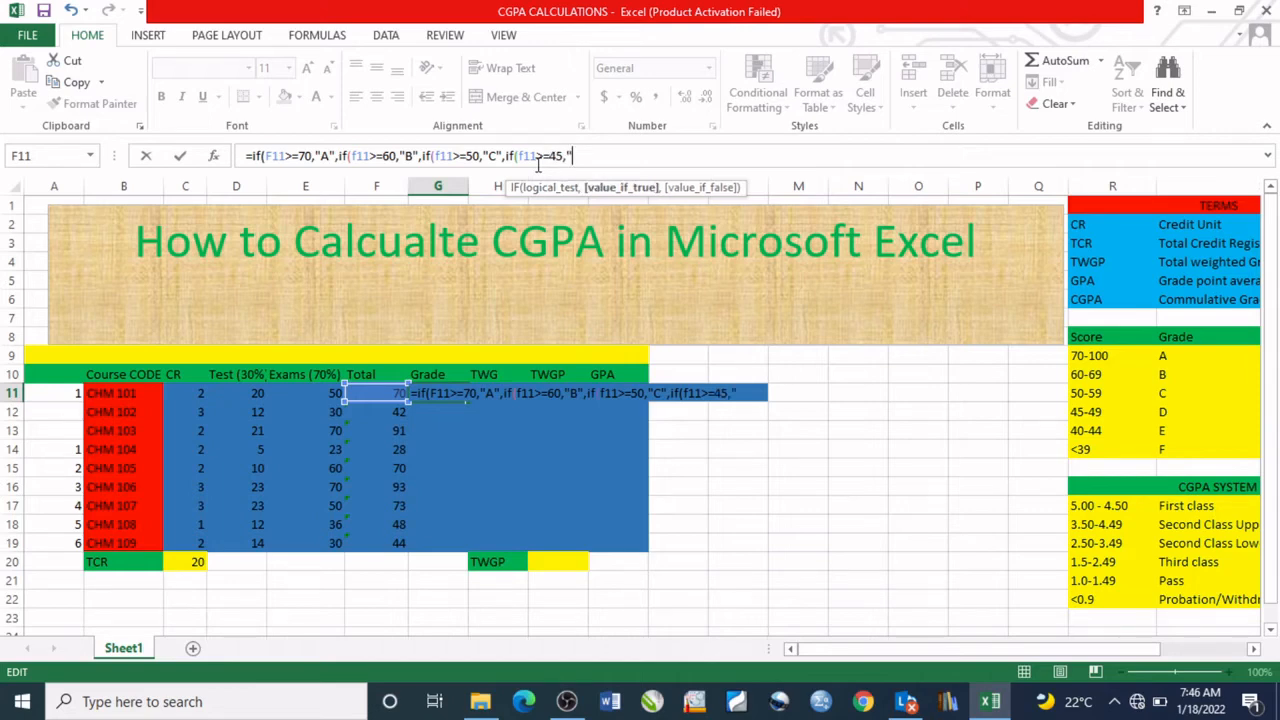
{"action": "type", "text": "D\",if"}
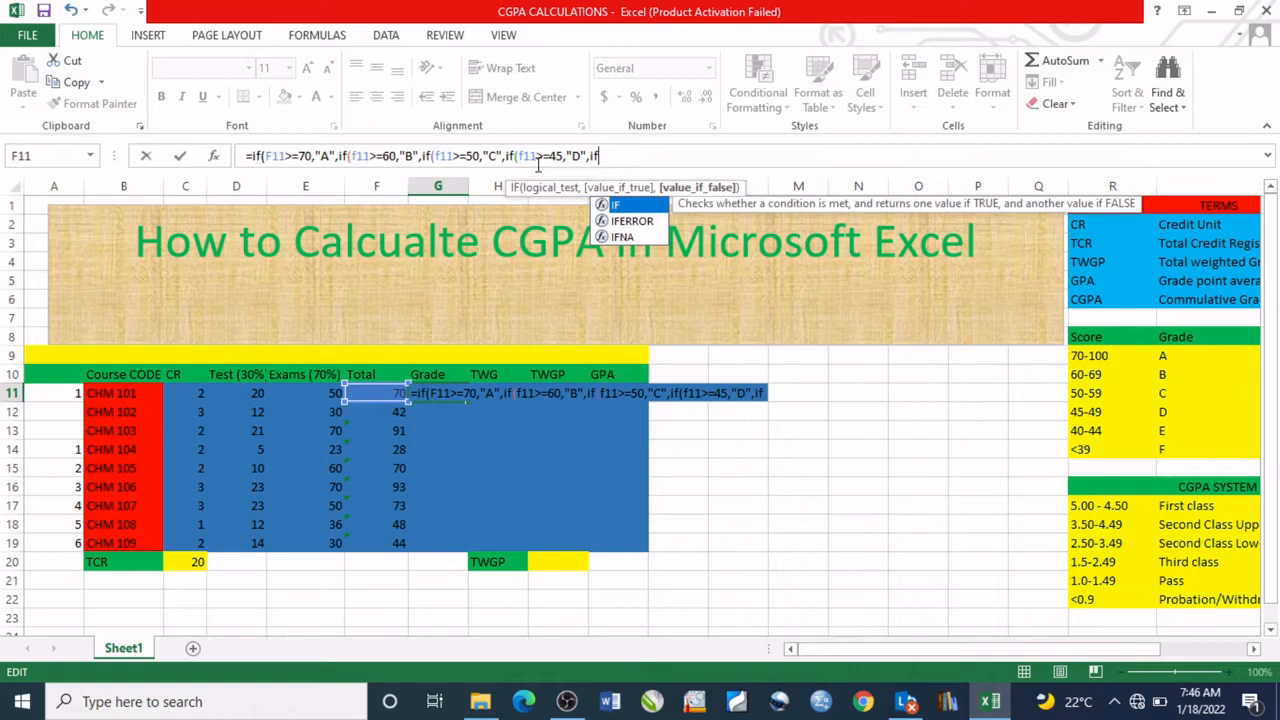
{"action": "type", "text": "(f"}
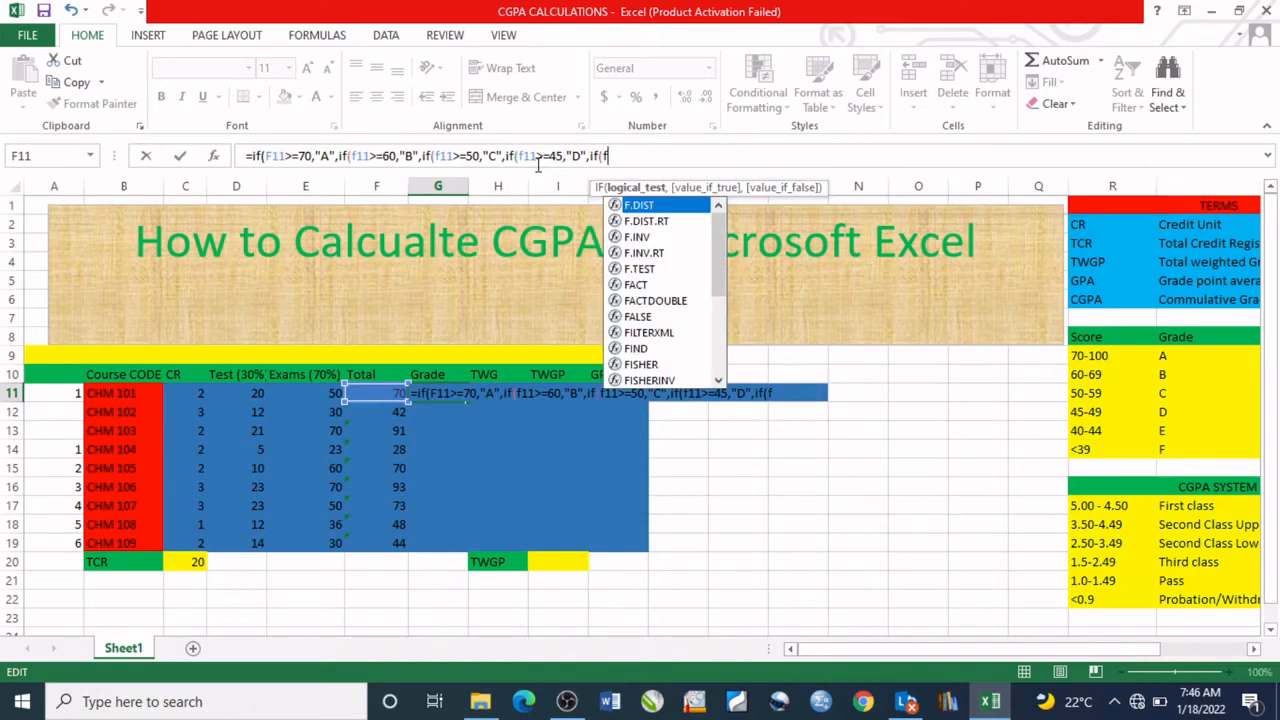
{"action": "type", "text": "11"}
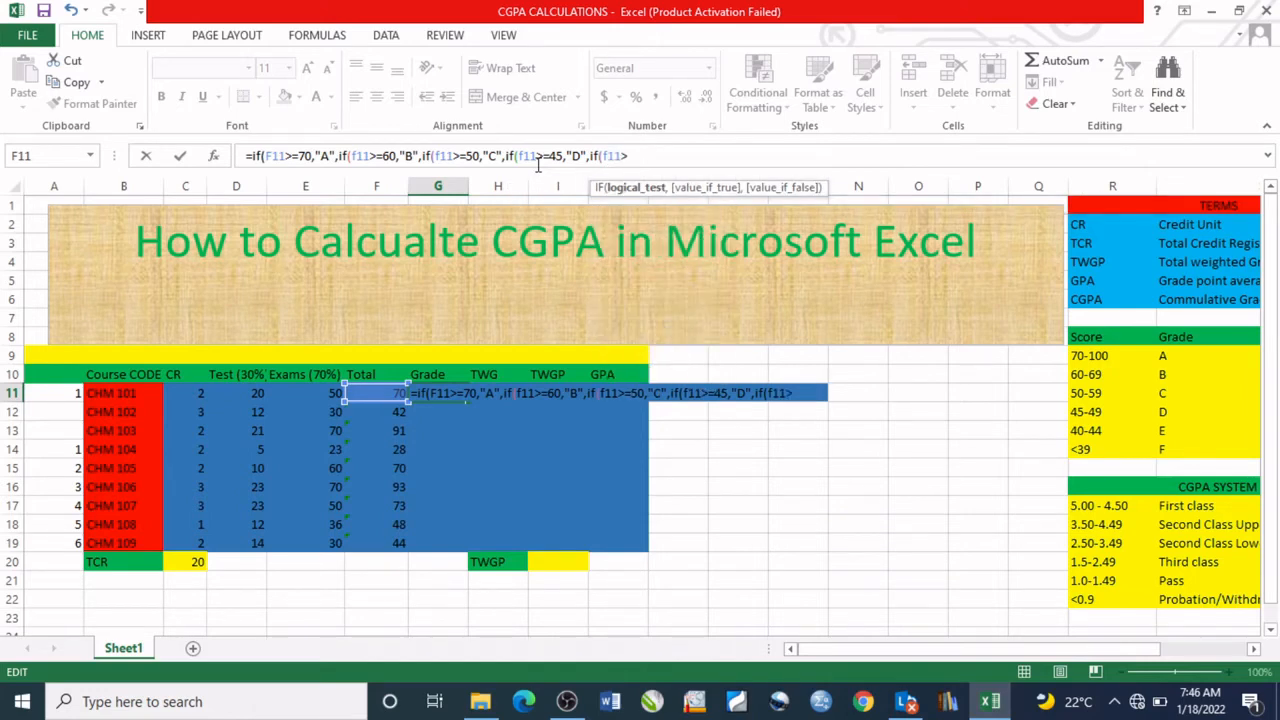
{"action": "type", "text": ">=40,\""}
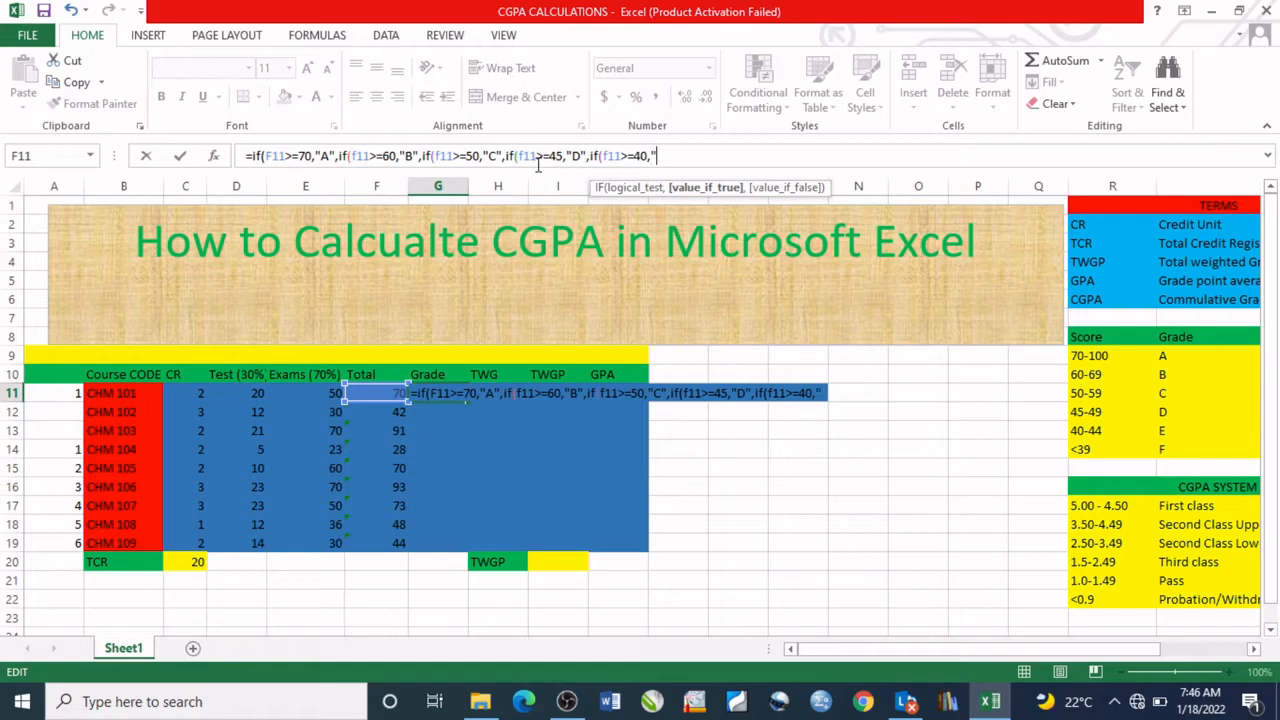
{"action": "type", "text": "E"}
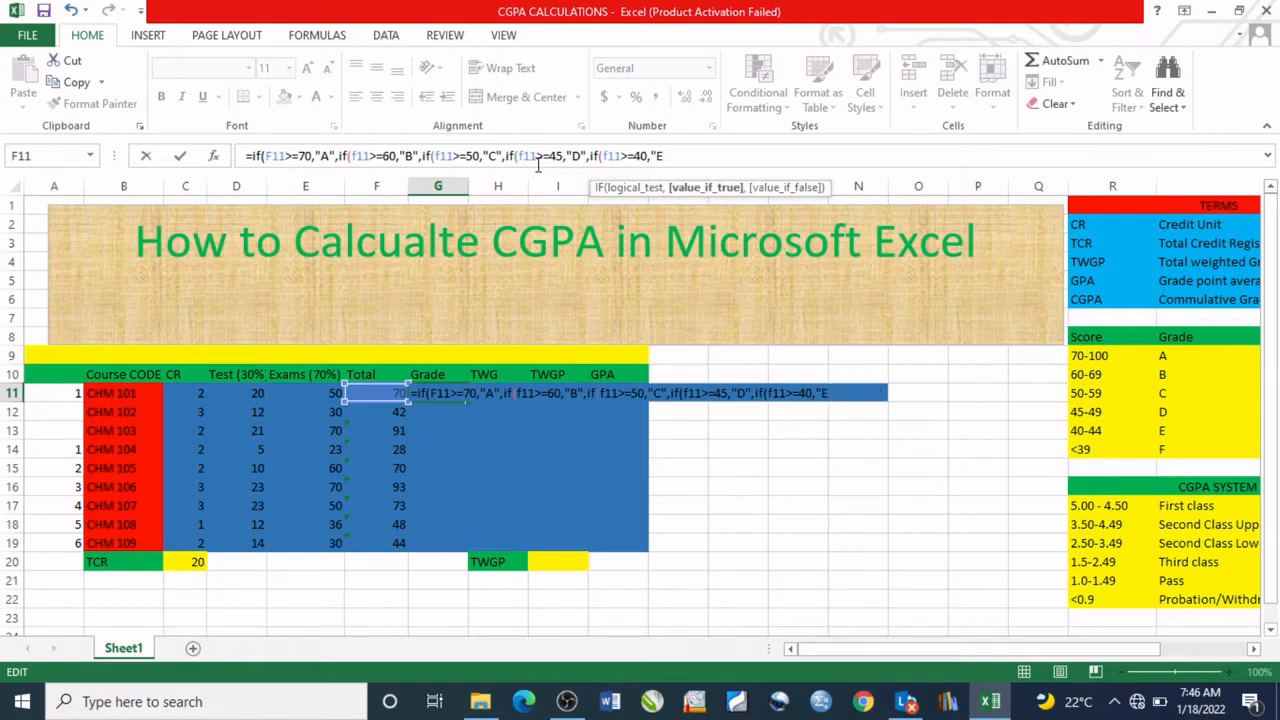
{"action": "type", "text": "\","}
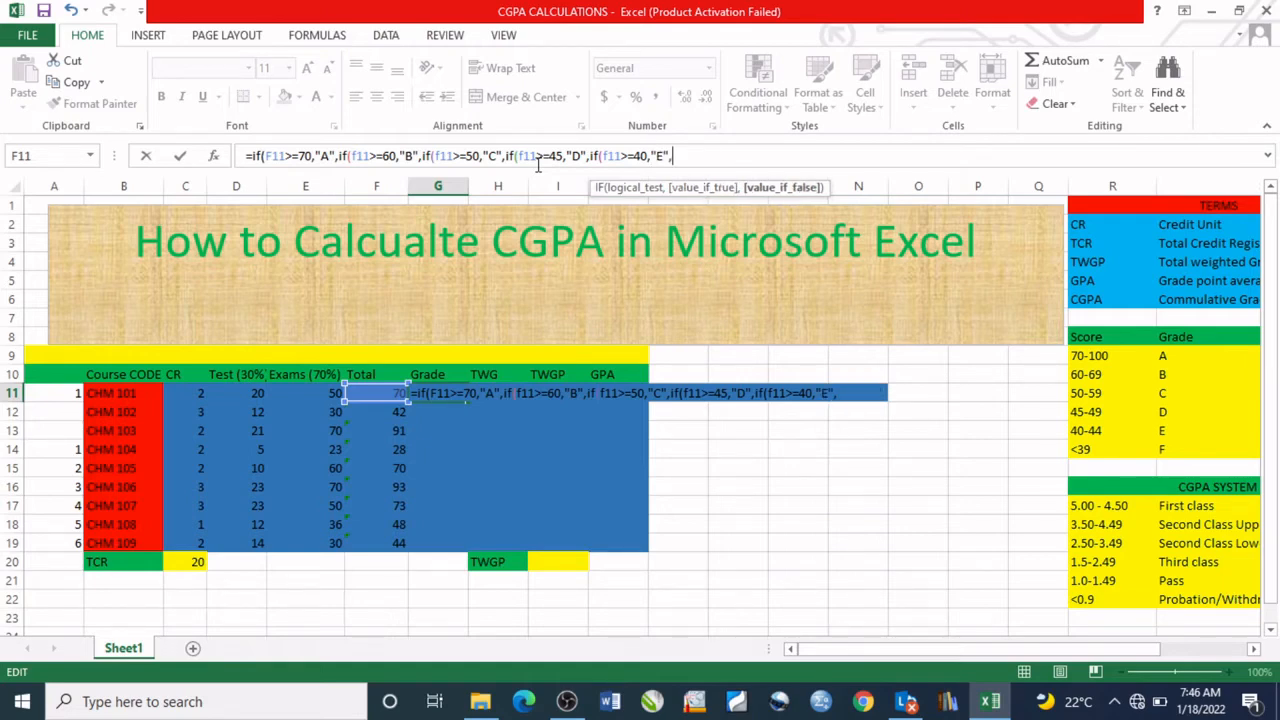
- Complete the G11 grade formula with F11<=39 returning "F", close all six parentheses and commit it
{"action": "type", "text": "if(f11"}
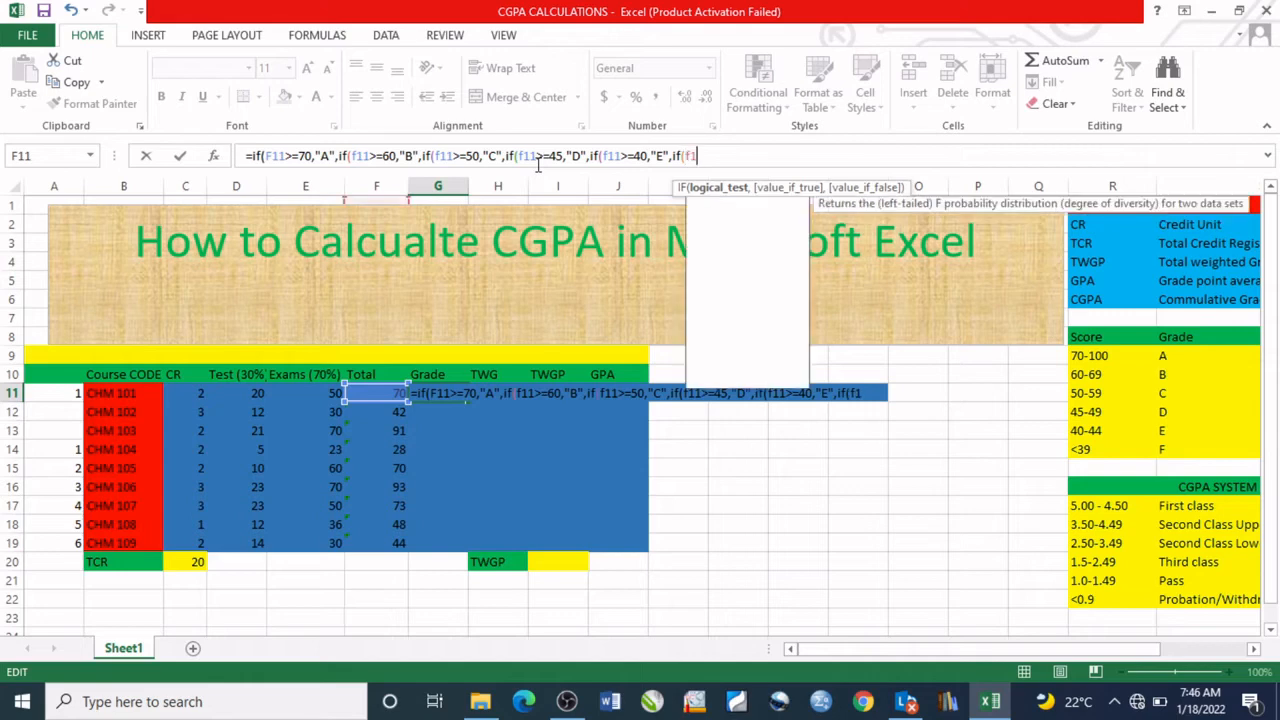
{"action": "type", "text": ">"}
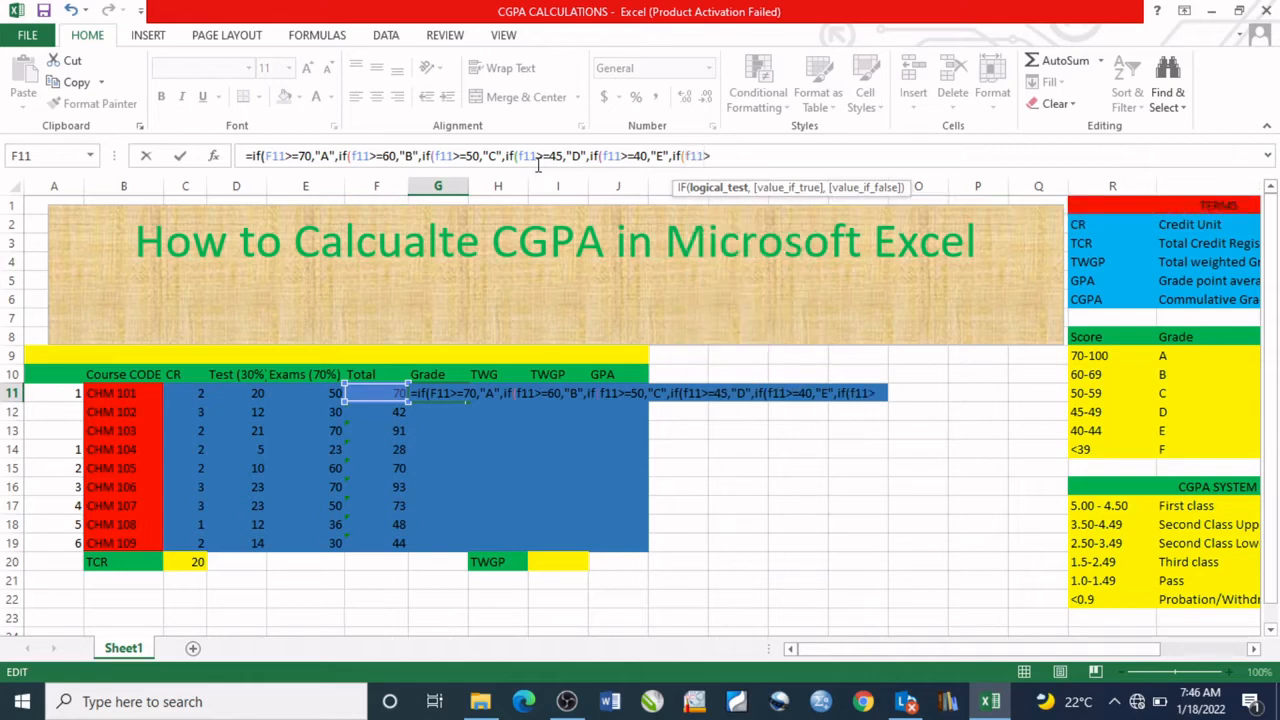
{"action": "type", "text": "="}
{"action": "key", "text": "BackSpace"}
{"action": "key", "text": "BackSpace"}
{"action": "type", "text": "<=39,"}
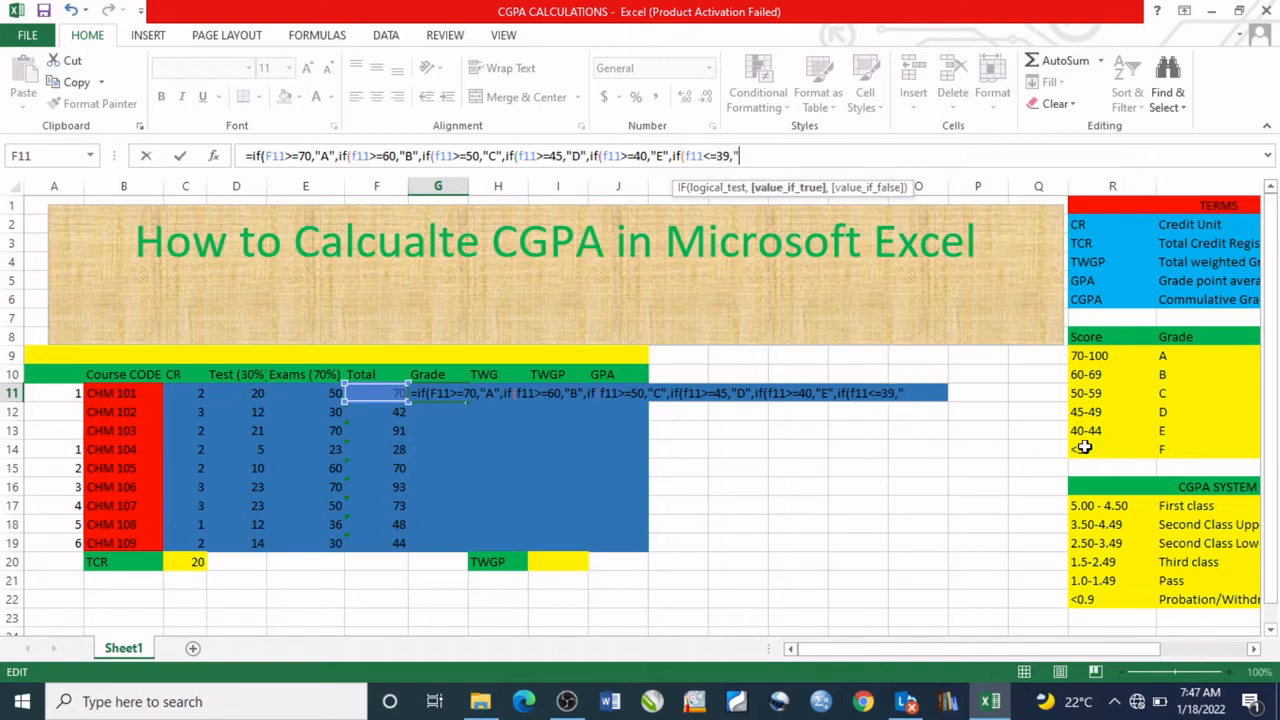
{"action": "type", "text": "\"F\""}
{"action": "type", "text": "))))))"}
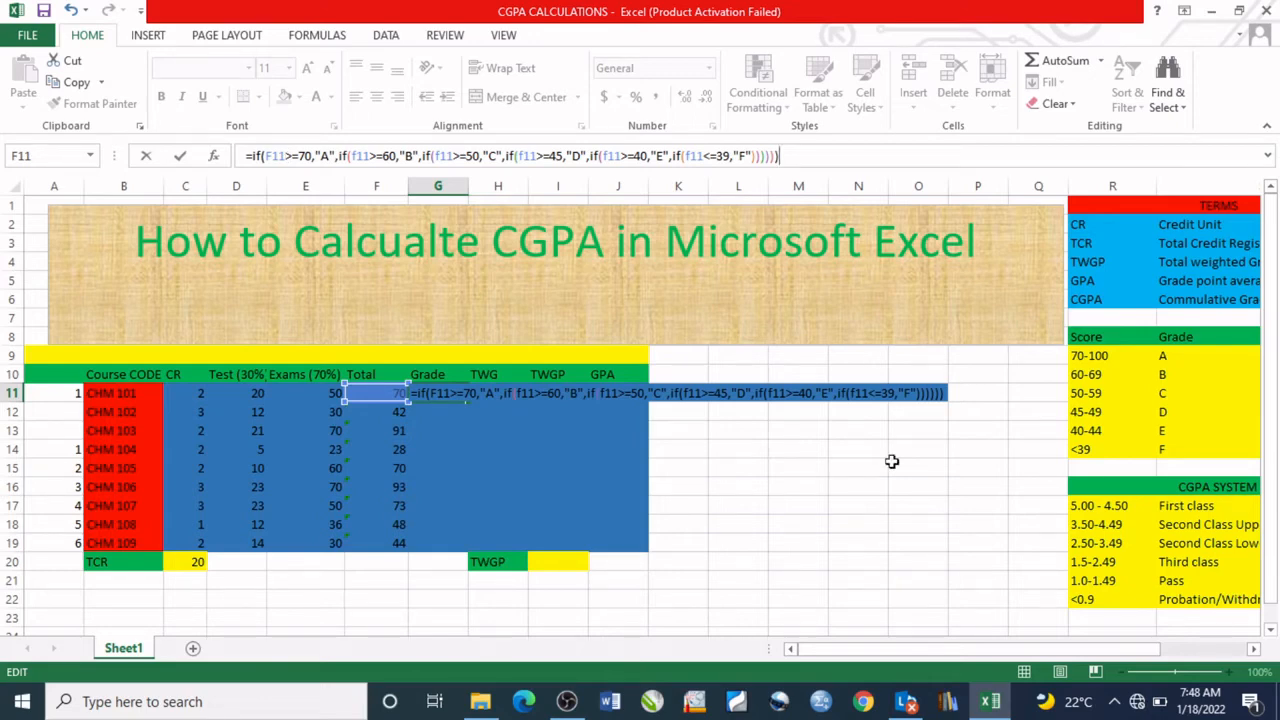
{"action": "left_click", "coordinate": [796, 427]}
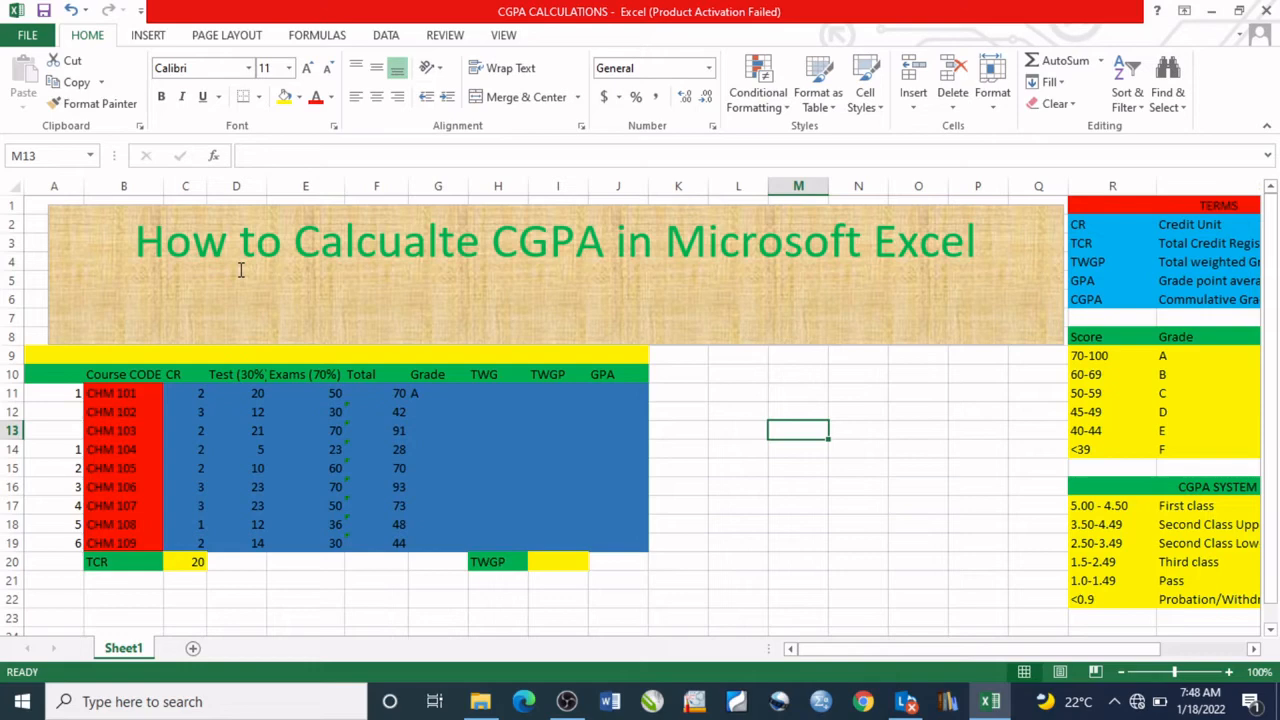
- Fill the Grade formula from G11 down through G19 for the remaining courses
{"action": "left_click", "coordinate": [437, 393]}
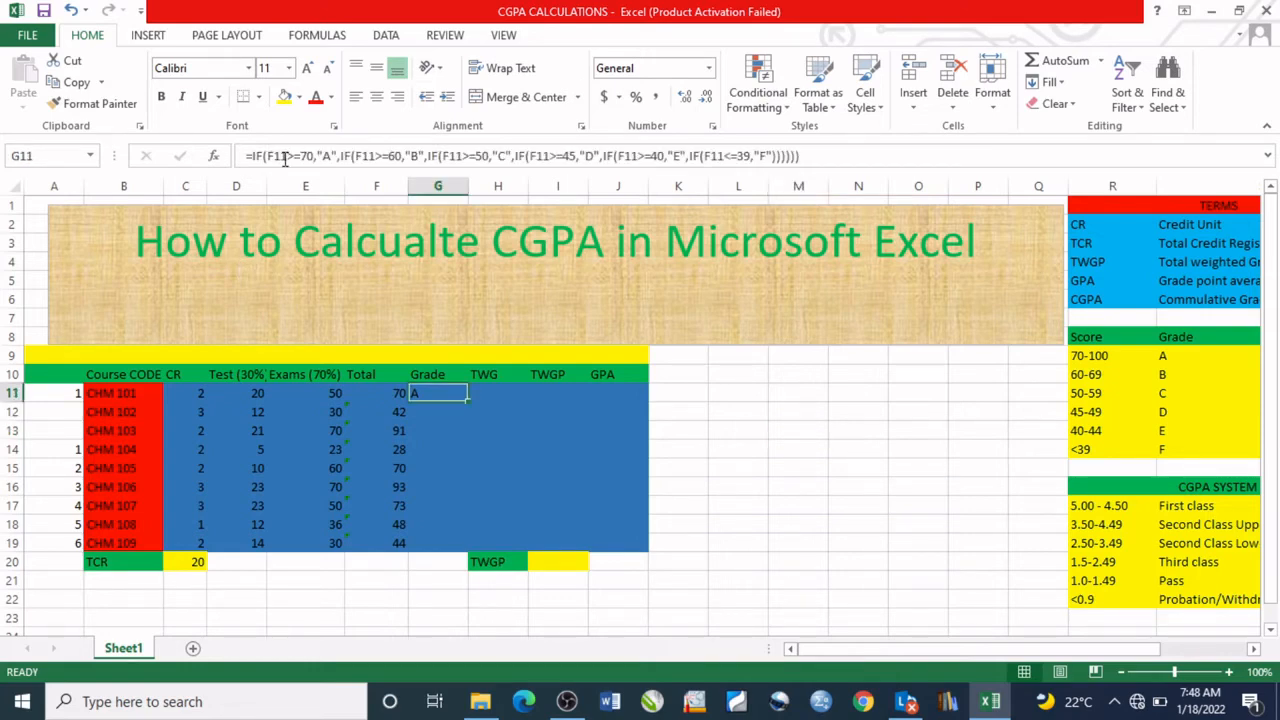
{"action": "double_click", "coordinate": [468, 401]}
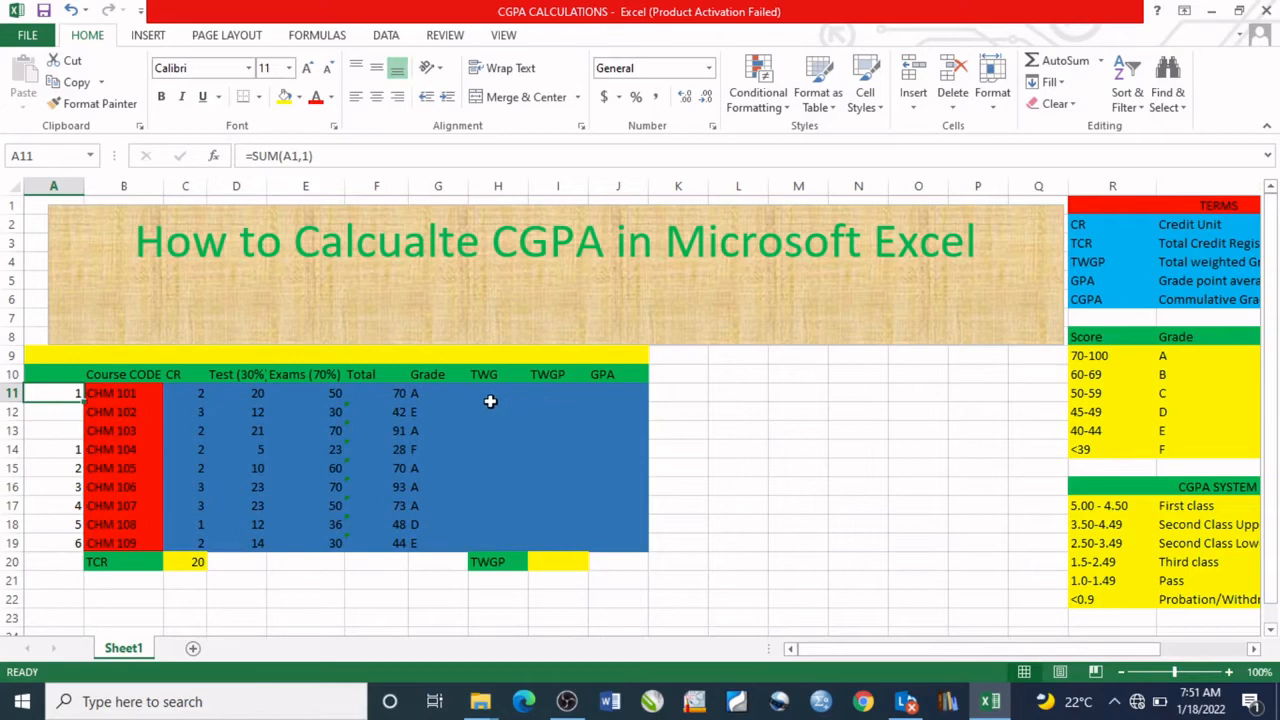
- Start a nested IF formula in H11 under TWG that returns "5" when F11>=70
{"action": "left_click", "coordinate": [484, 396]}
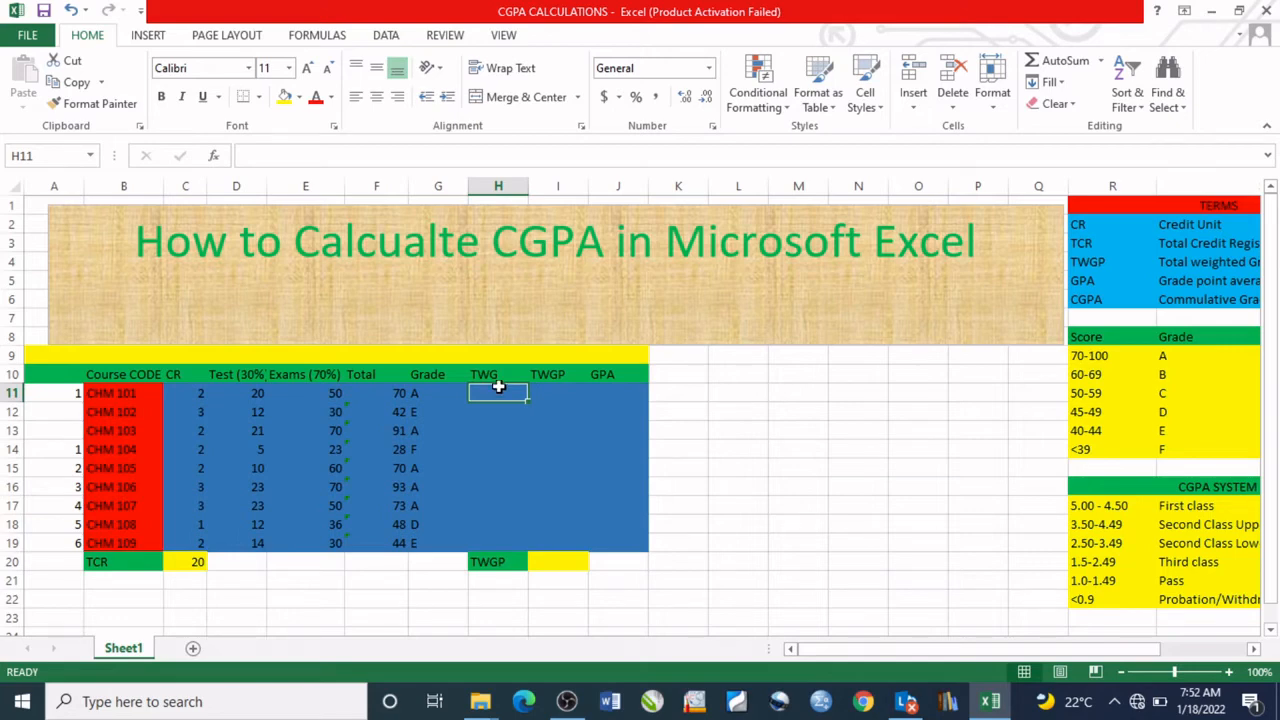
{"action": "type", "text": "=if"}
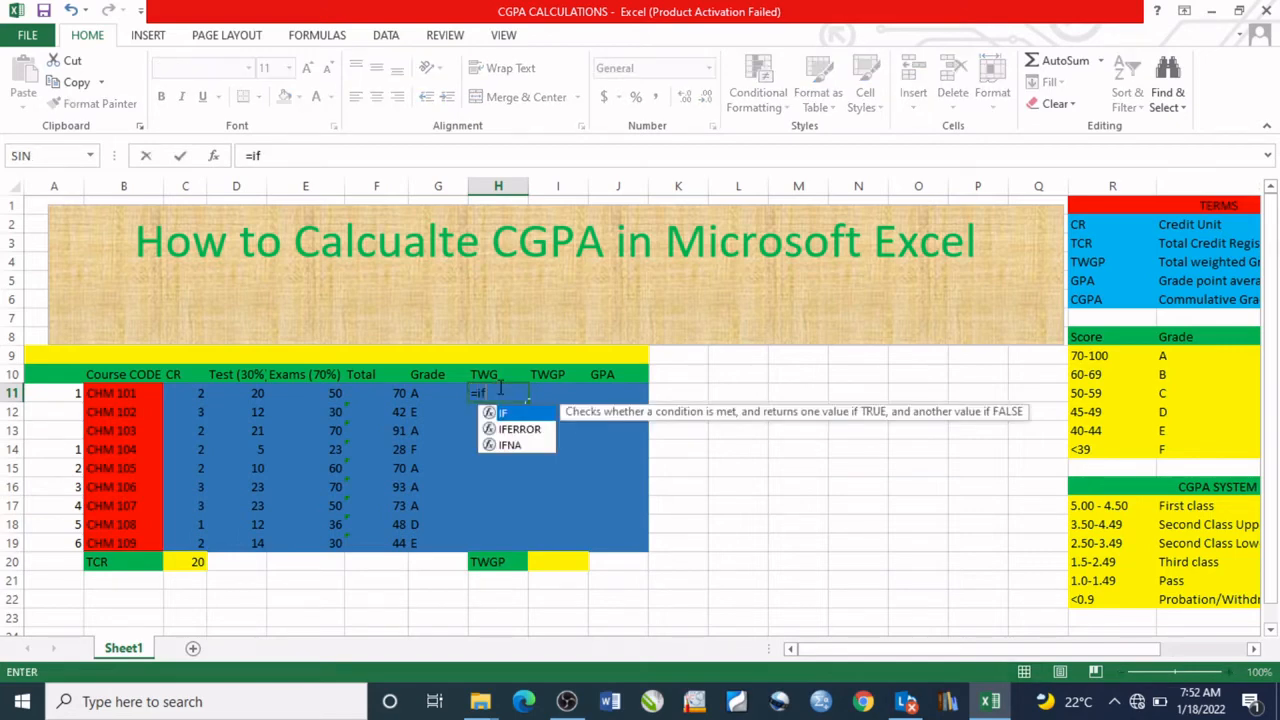
{"action": "type", "text": "("}
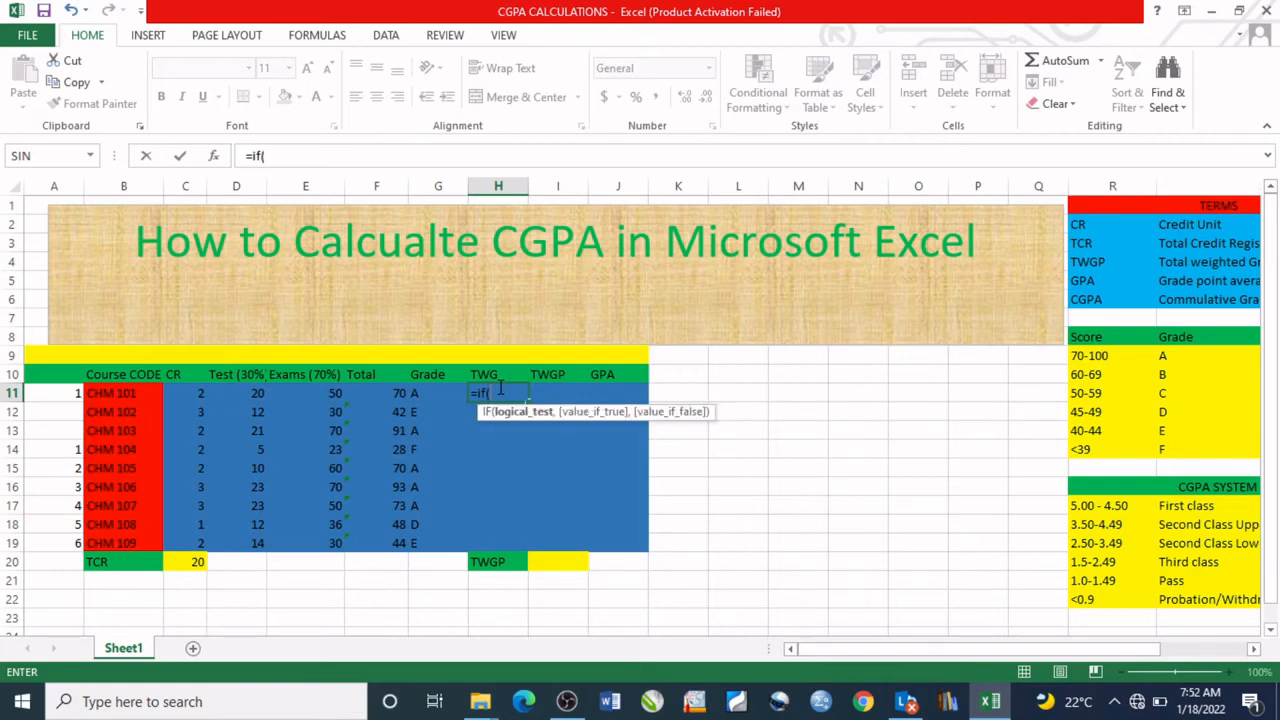
{"action": "left_click", "coordinate": [392, 396]}
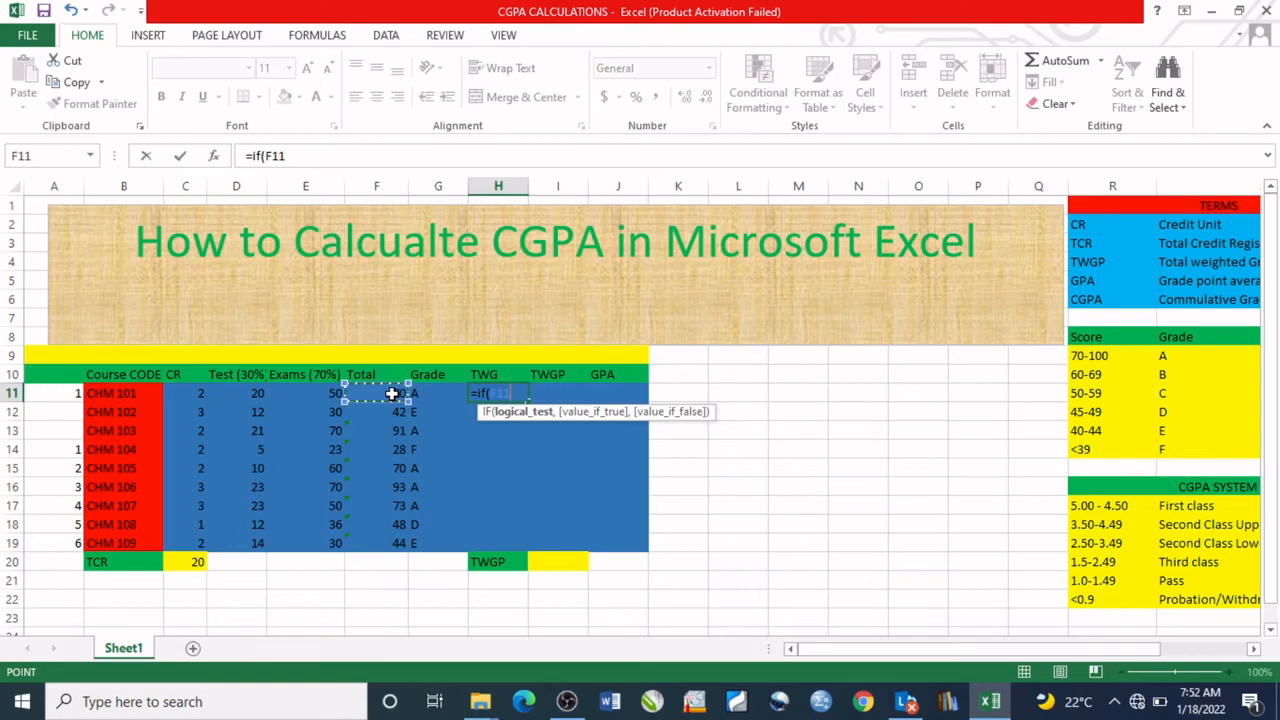
{"action": "type", "text": ">"}
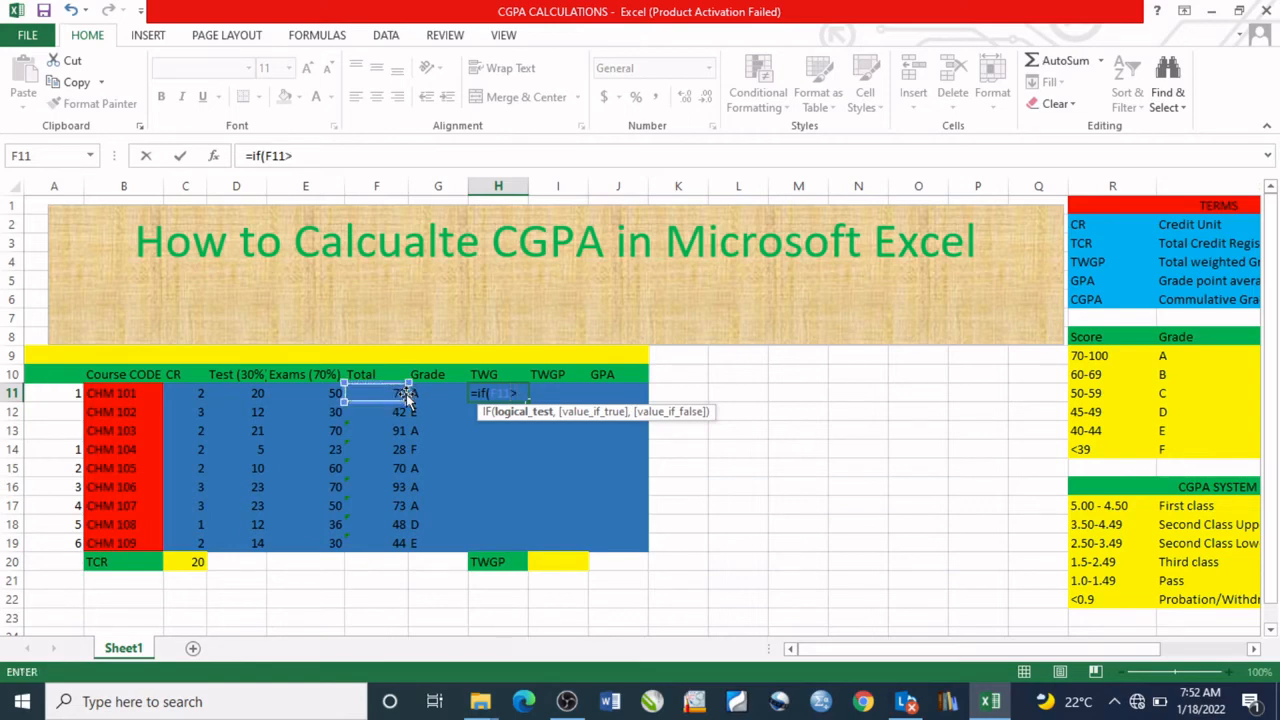
{"action": "type", "text": "=70,"}
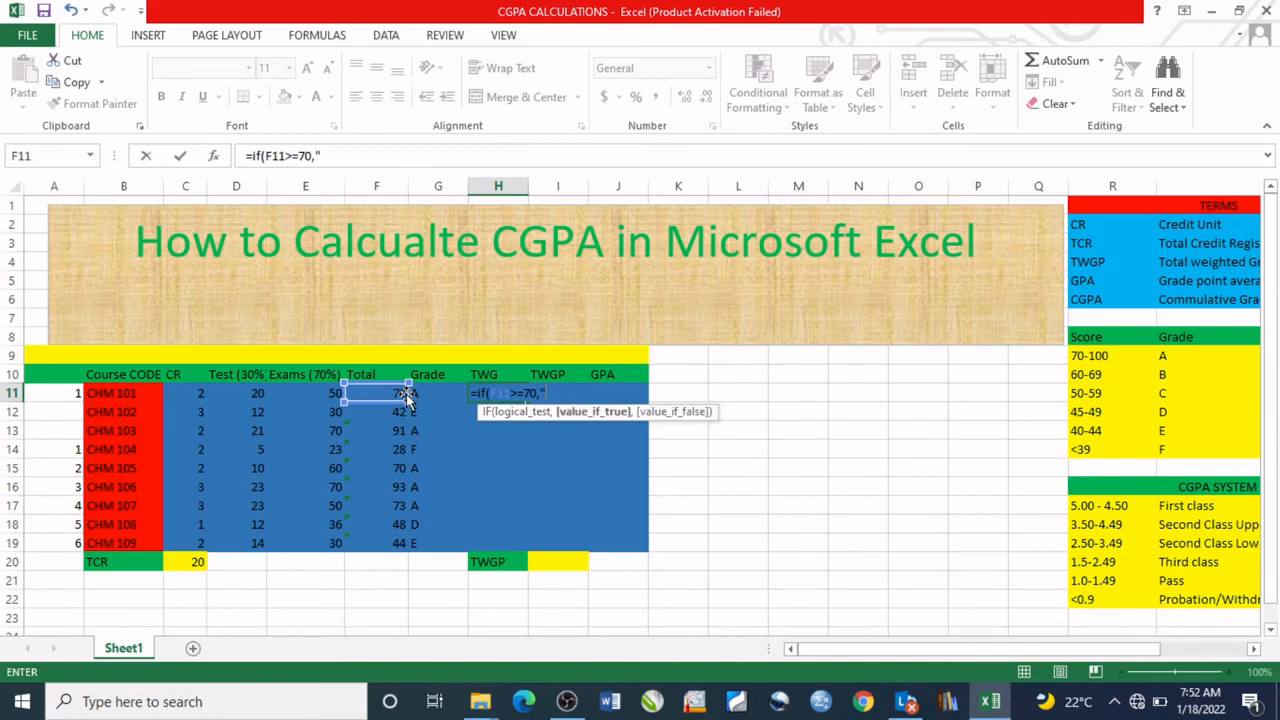
{"action": "type", "text": "\"%"}
{"action": "key", "text": "BackSpace"}
{"action": "type", "text": "5\","}
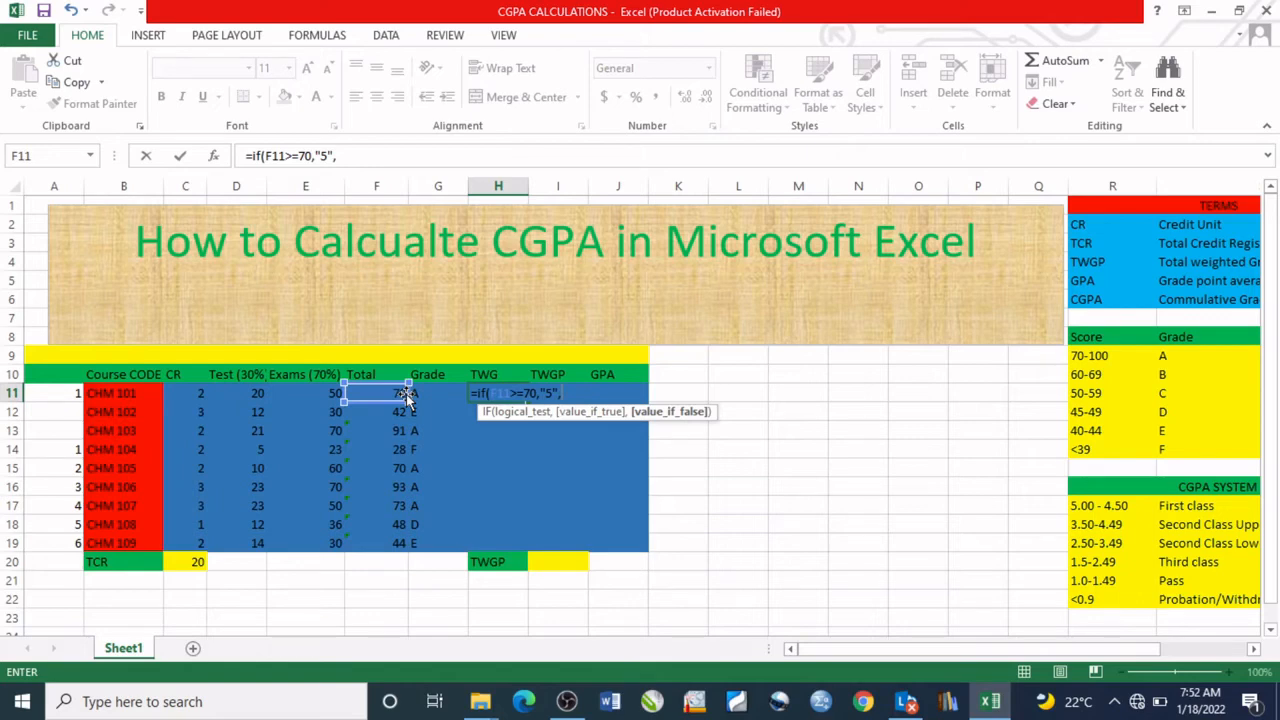
- Extend the H11 formula with a nested condition returning "4" for F11>=60, followed by a nested test of F11>=50
{"action": "type", "text": "if("}
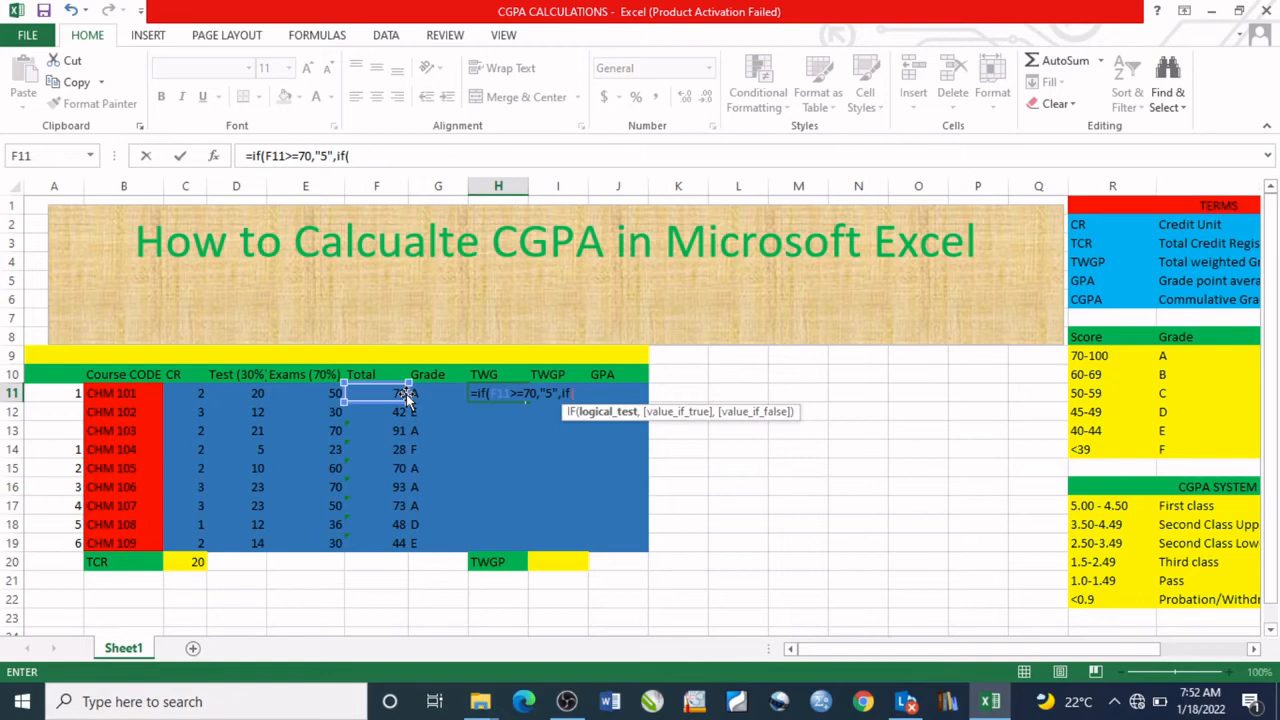
{"action": "left_click", "coordinate": [405, 397]}
{"action": "type", "text": ">=60,\""}
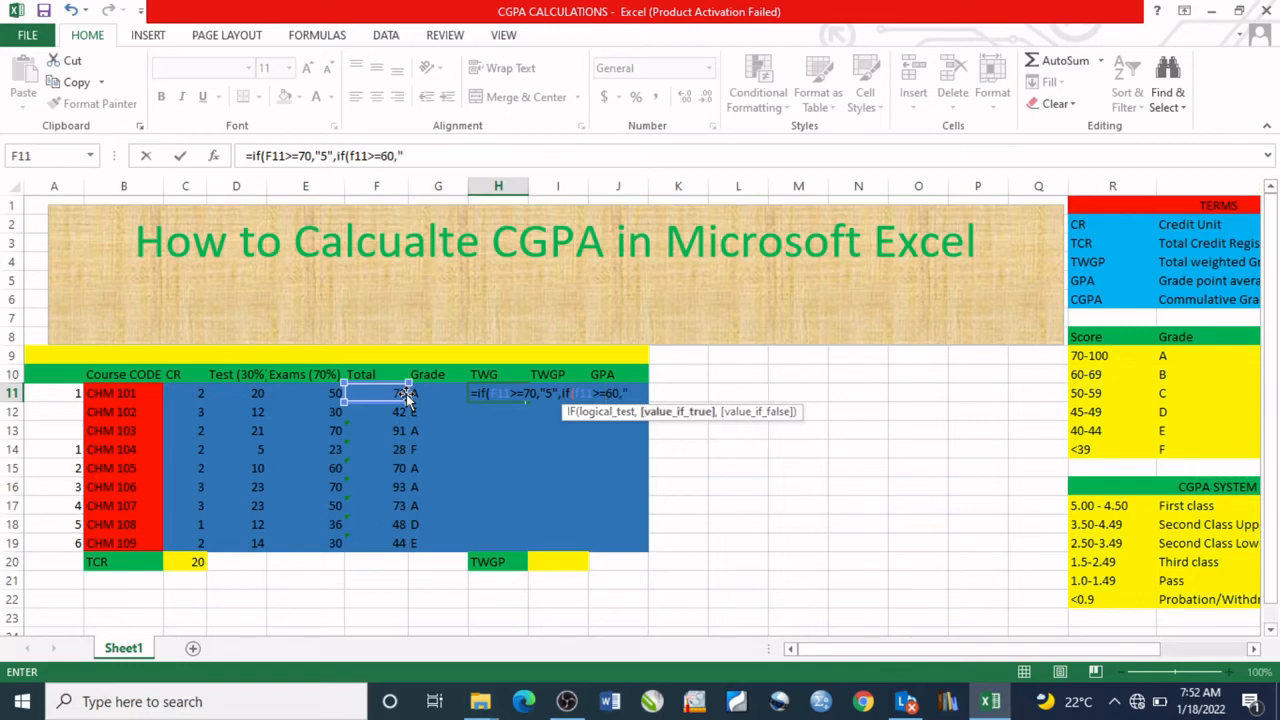
{"action": "type", "text": "B\",if("}
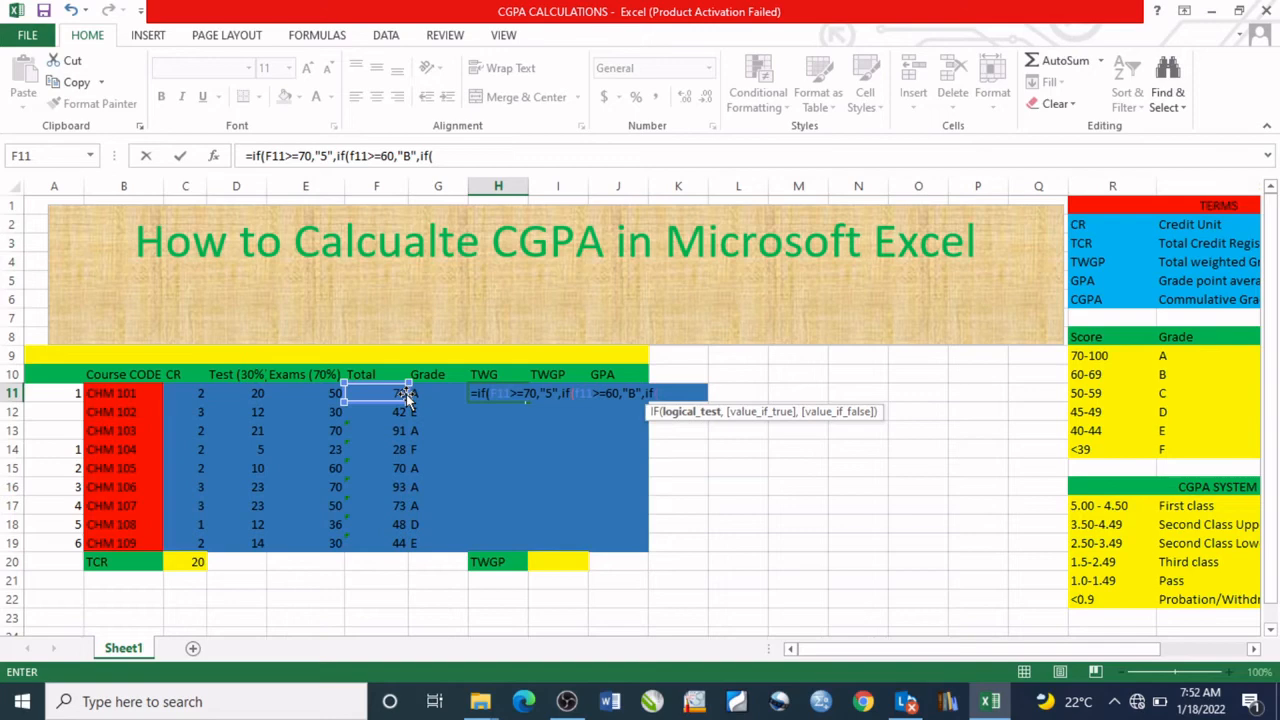
{"action": "type", "text": "f11>=50"}
{"action": "left_click", "coordinate": [408, 156]}
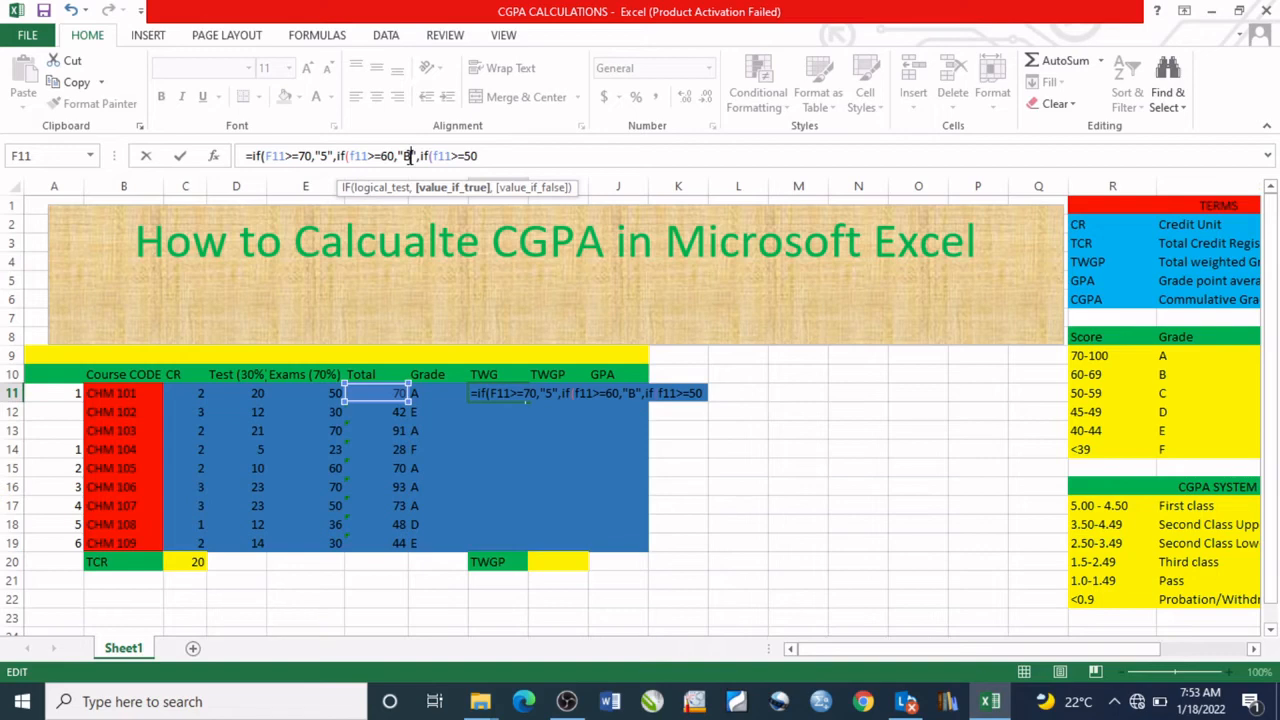
{"action": "key", "text": "BackSpace"}
{"action": "type", "text": "4"}
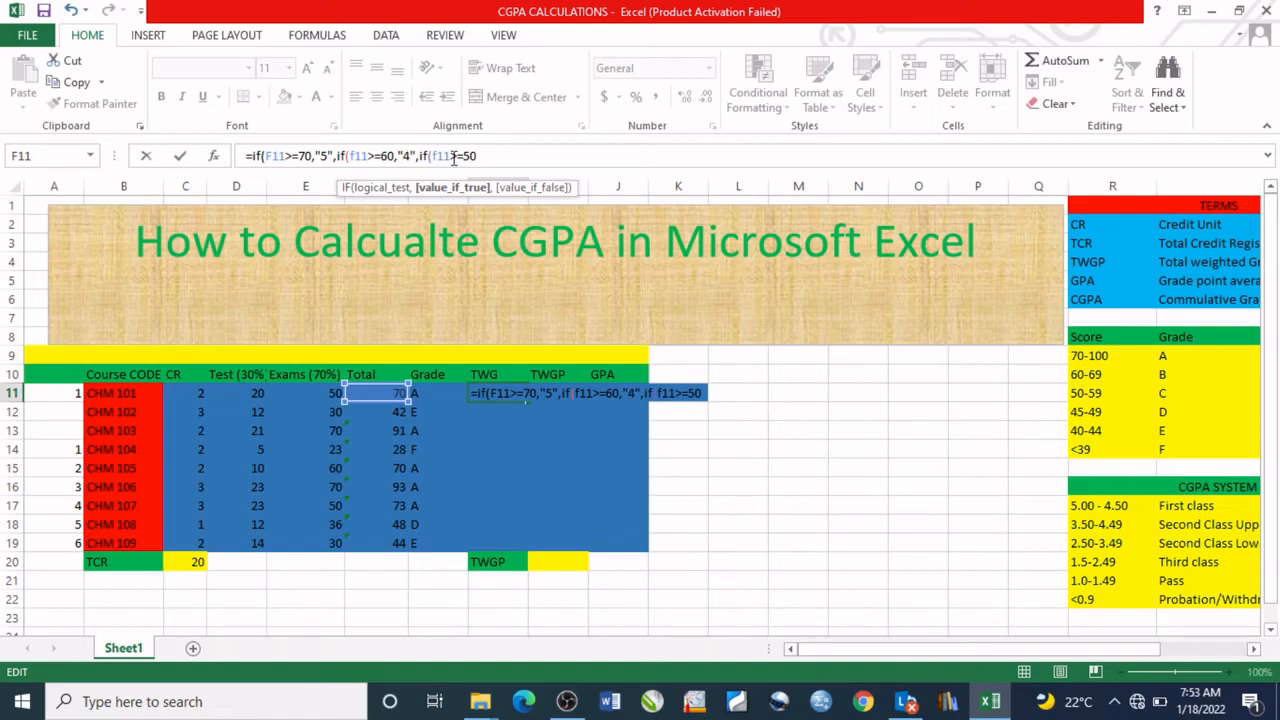
- Make the F11>=50 test in H11 return "3" and add a nested condition returning "2" for F11>=45
{"action": "left_click", "coordinate": [488, 156]}
{"action": "type", "text": ",\""}
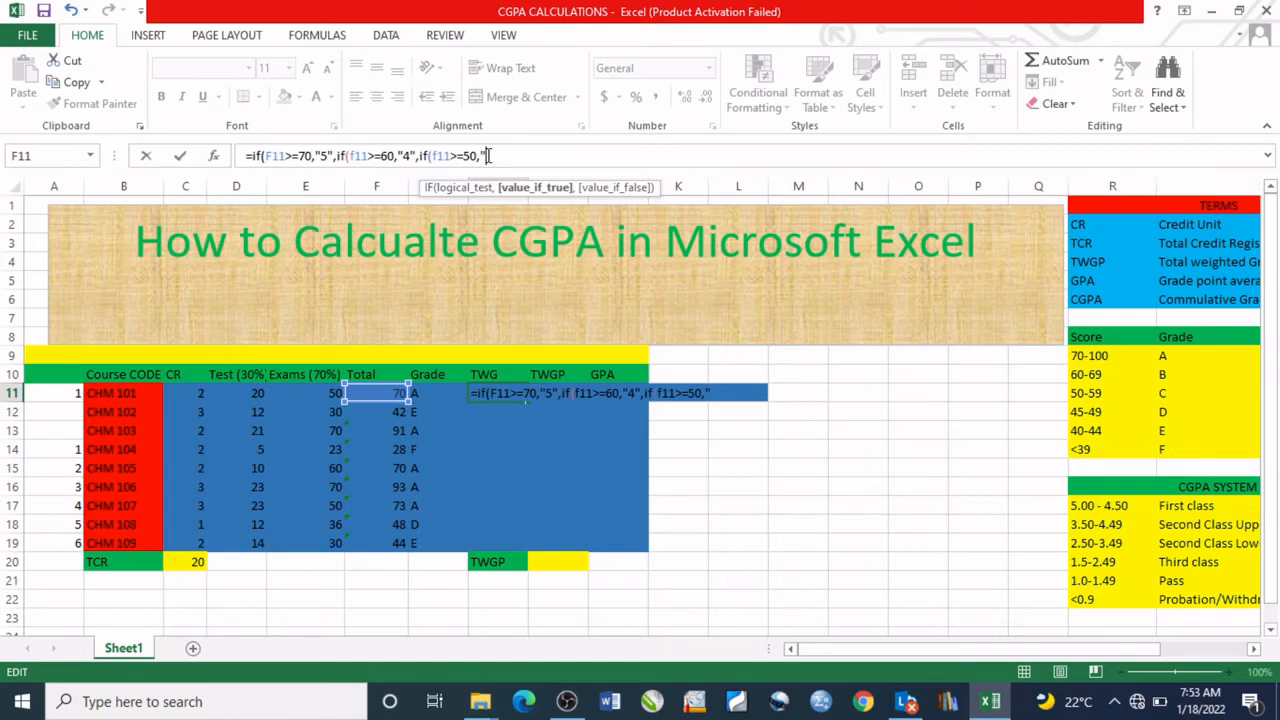
{"action": "type", "text": "3\",if("}
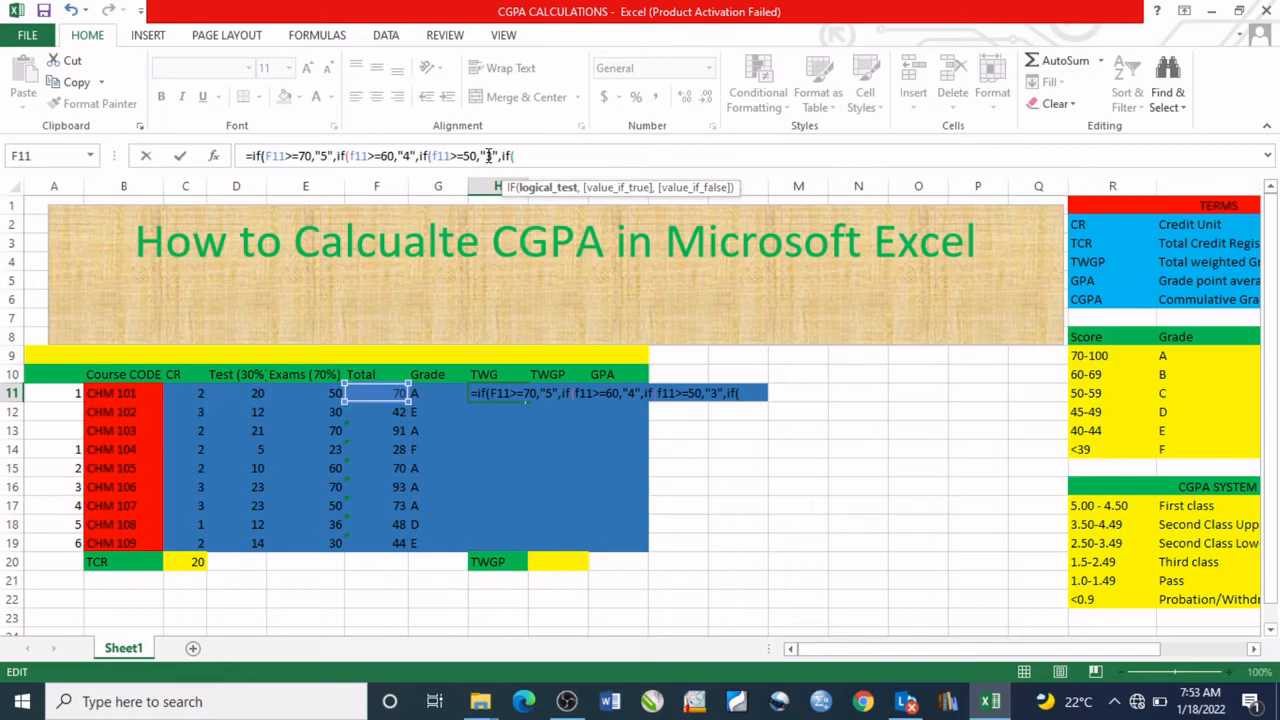
{"action": "type", "text": "f11>="}
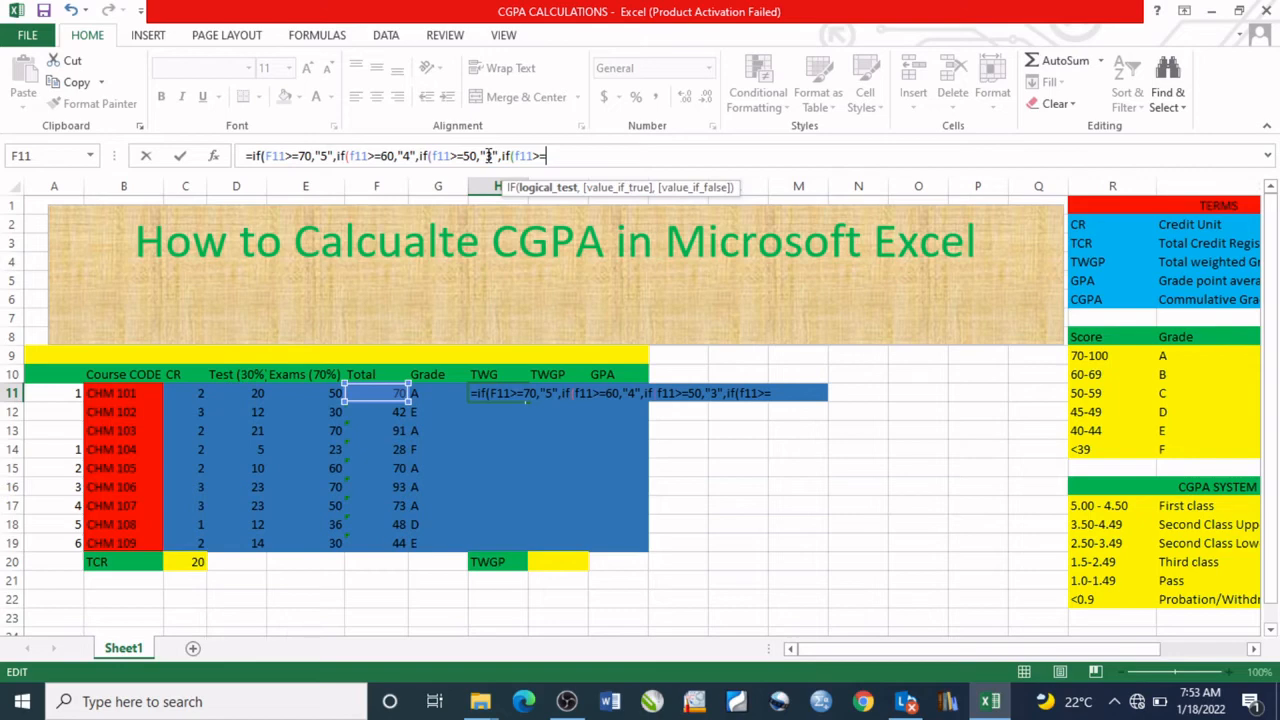
{"action": "type", "text": "45,\"2"}
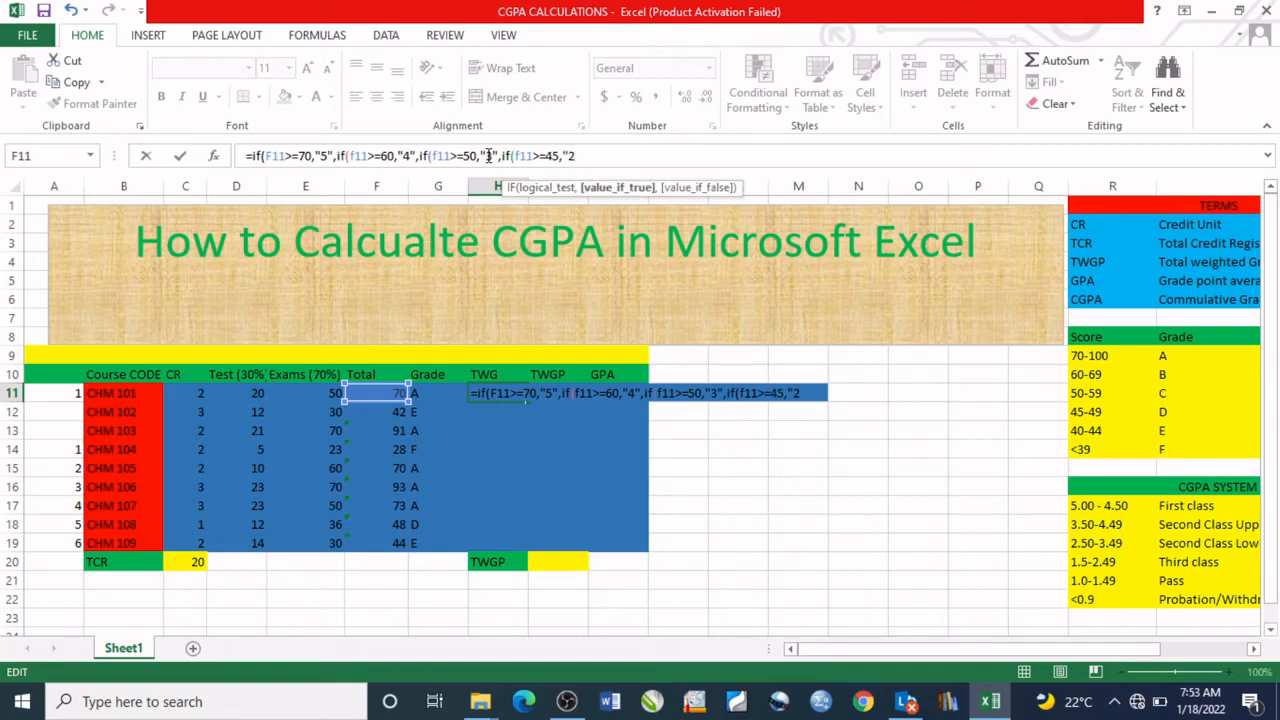
{"action": "type", "text": "\",if"}
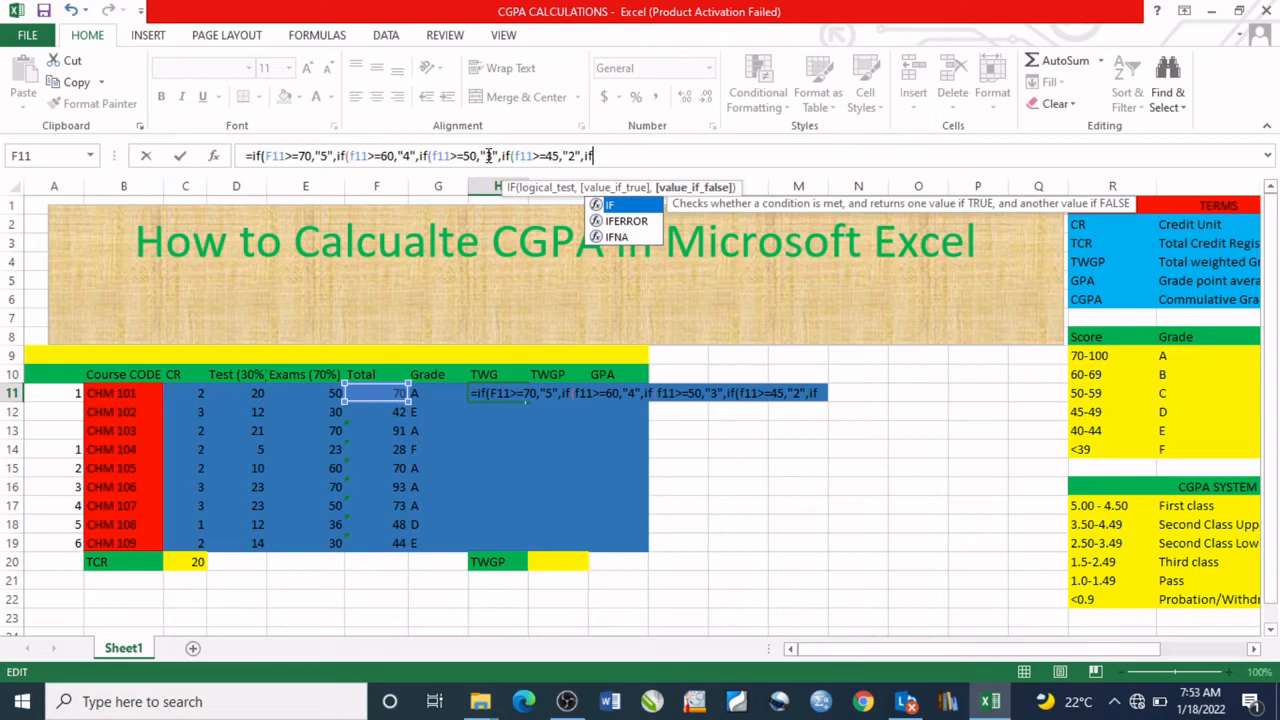
- Add a nested condition to the H11 formula returning "1" when F11>=40
{"action": "type", "text": "(f11"}
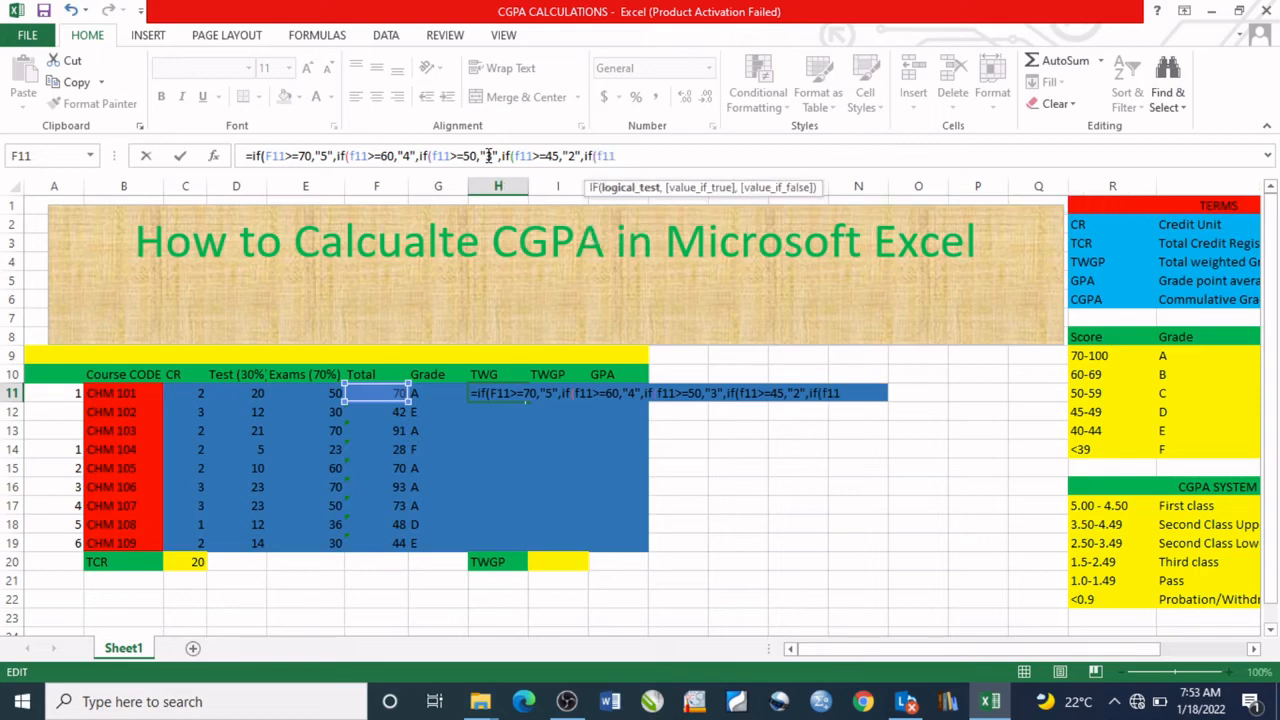
{"action": "type", "text": ">"}
{"action": "type", "text": "=40,\"1"}
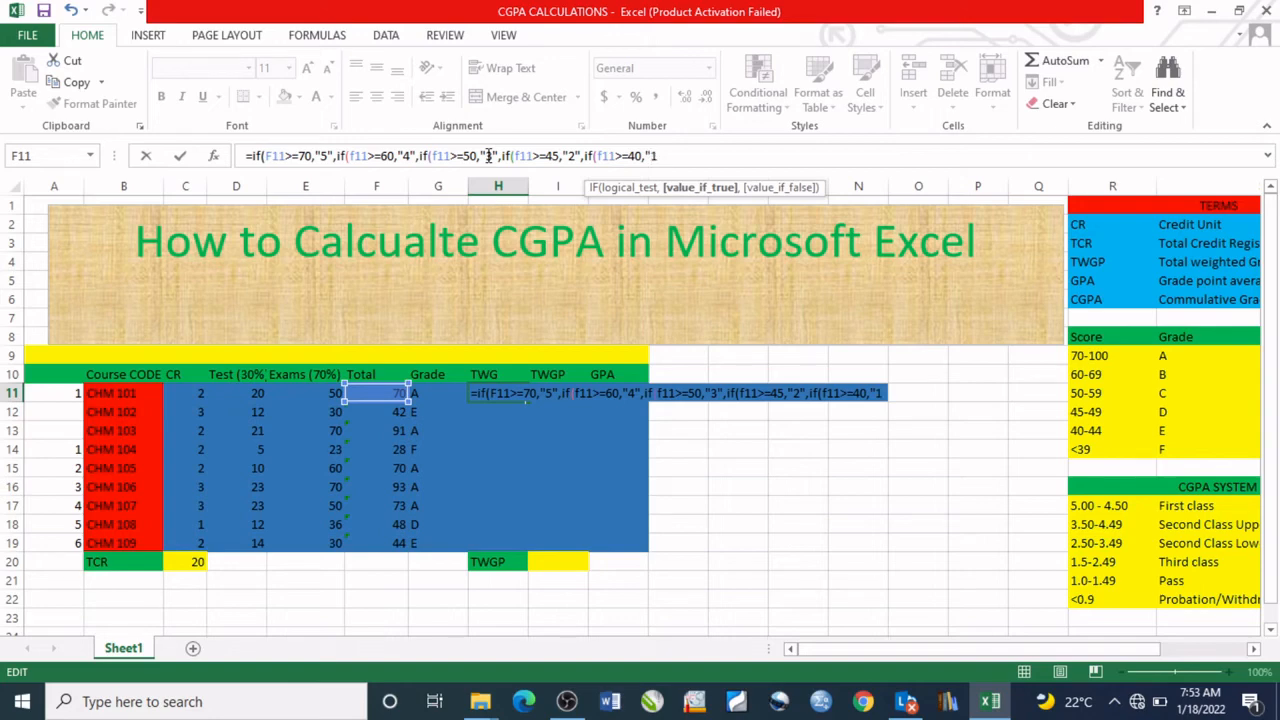
{"action": "type", "text": "\""}
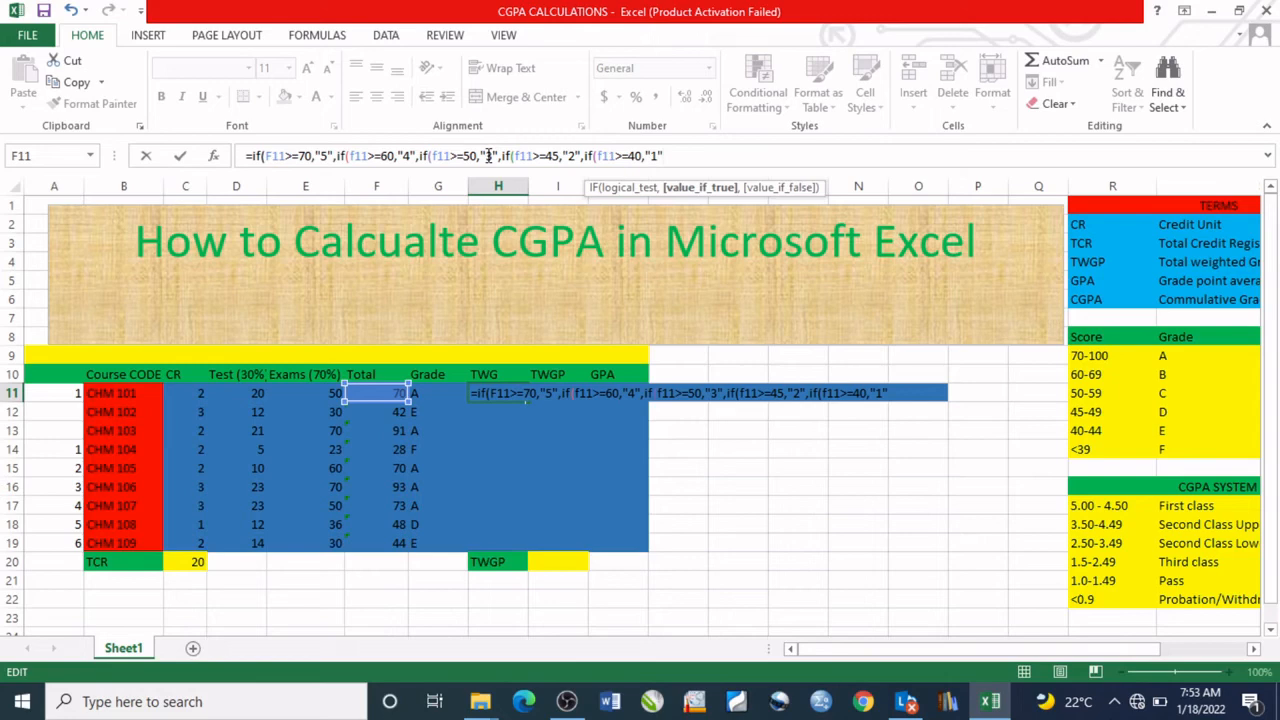
- Complete the H11 formula with F11<=39 returning "0", close all six parentheses and commit it
{"action": "type", "text": ",if(f1"}
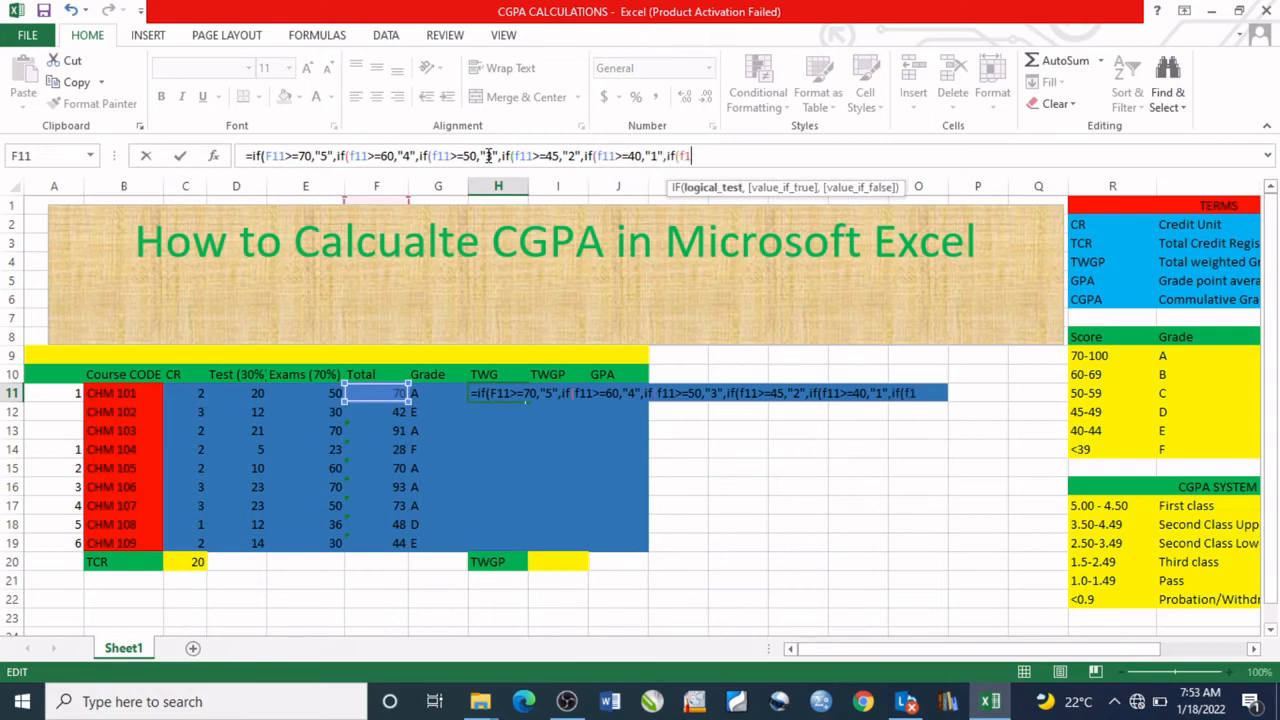
{"action": "type", "text": "1<"}
{"action": "type", "text": "=39,\"F"}
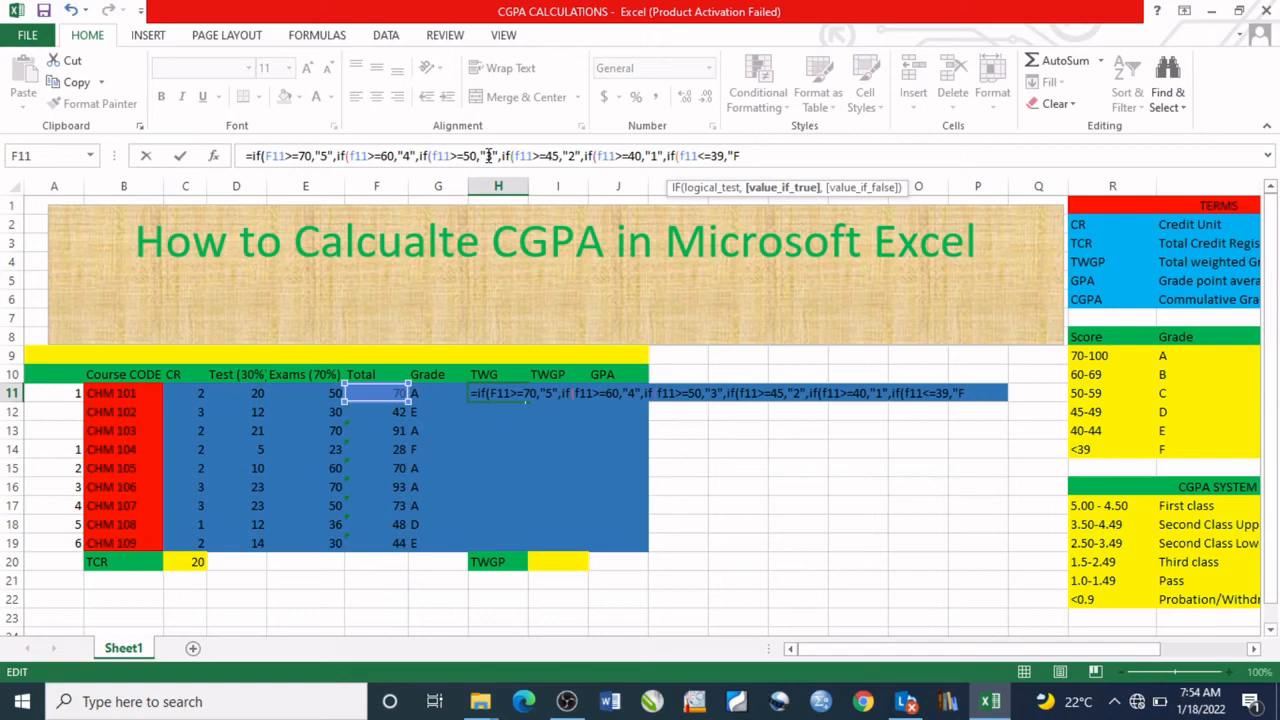
{"action": "key", "text": "BackSpace"}
{"action": "type", "text": "0\""}
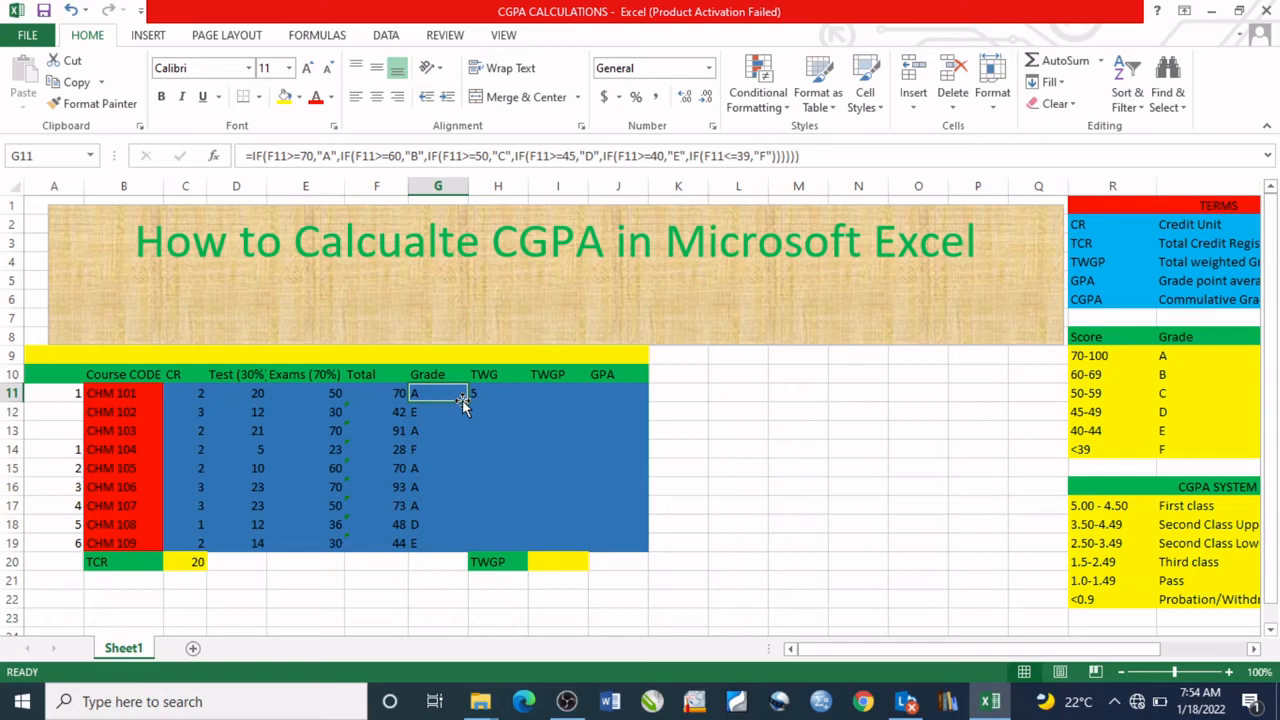
- Fill the TWG formula from H11 down through H19 for the remaining courses
{"action": "left_click", "coordinate": [500, 394]}
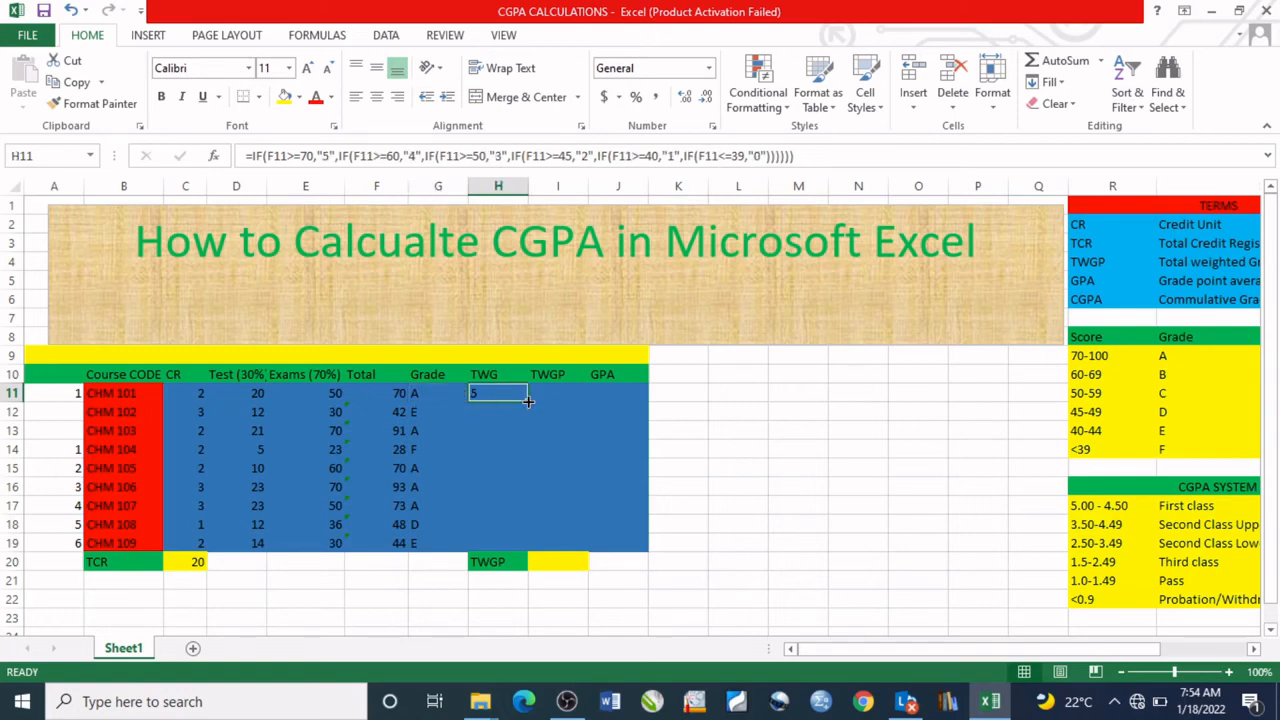
{"action": "left_click_drag", "start_coordinate": [527, 401], "coordinate": [528, 545]}
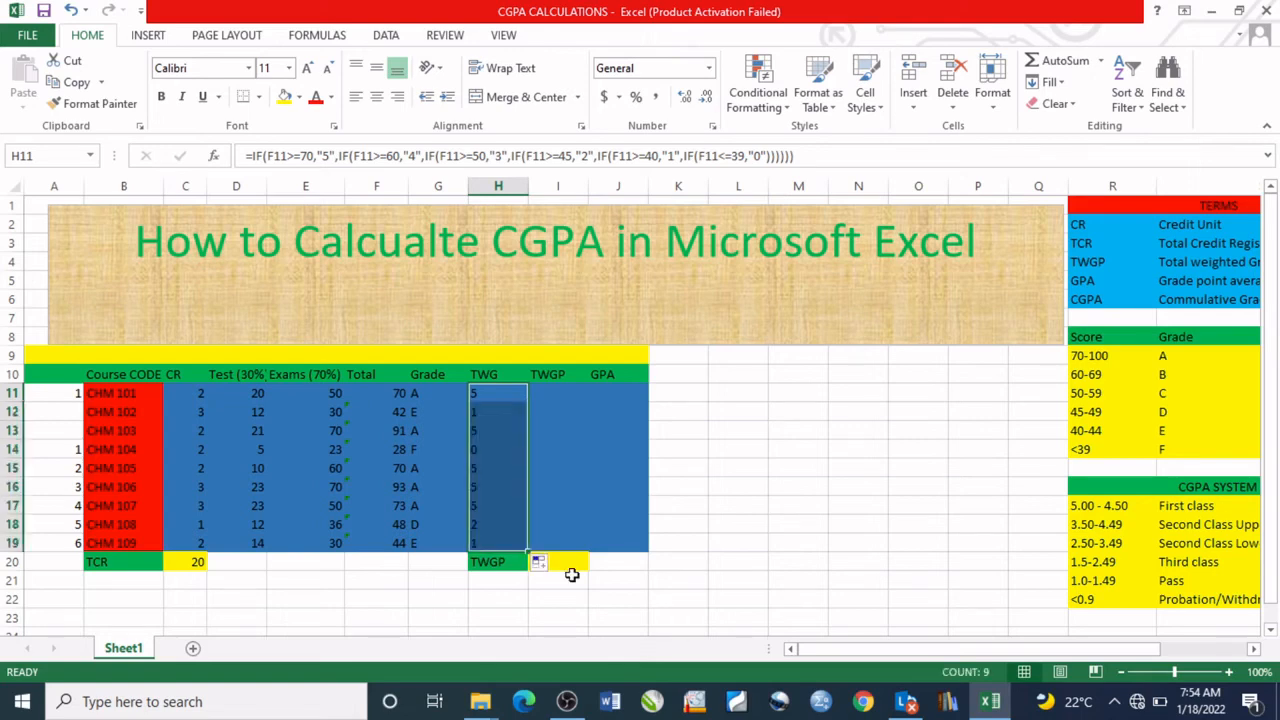
{"action": "left_click", "coordinate": [569, 565]}
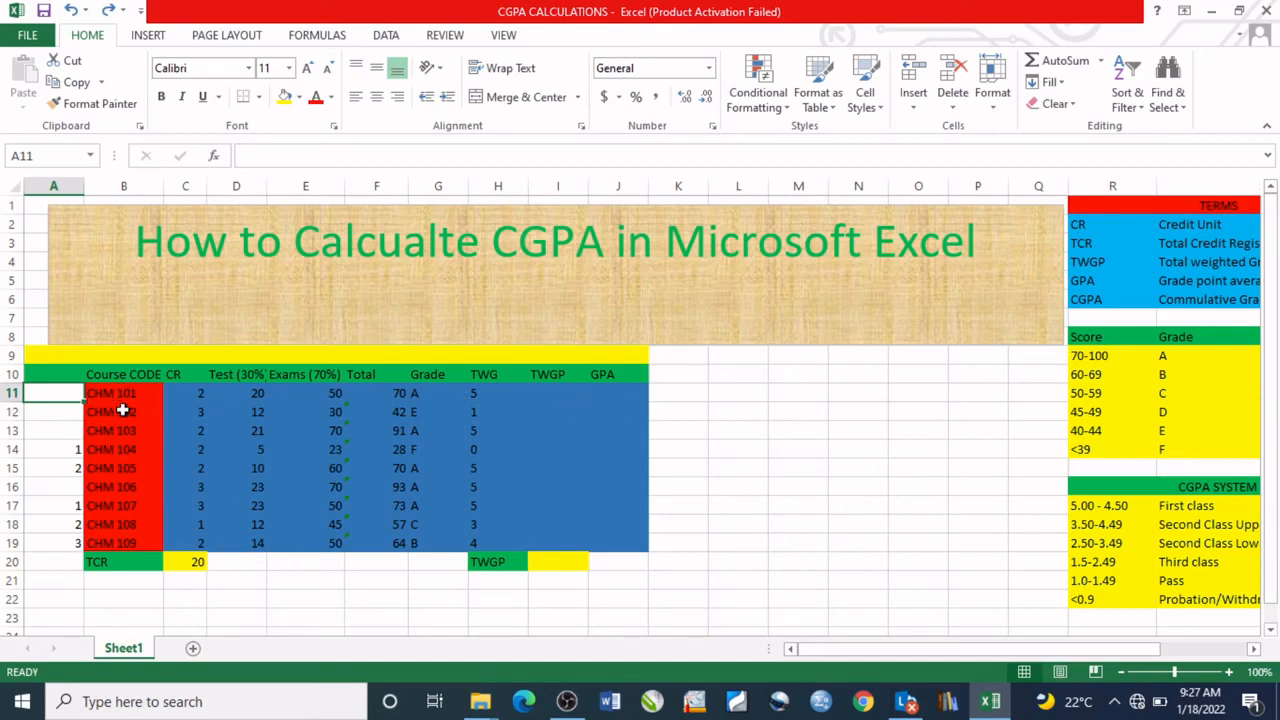
- Enter =C11*H11 in I11 under TWGP and fill it down through I19
{"action": "left_click", "coordinate": [539, 394]}
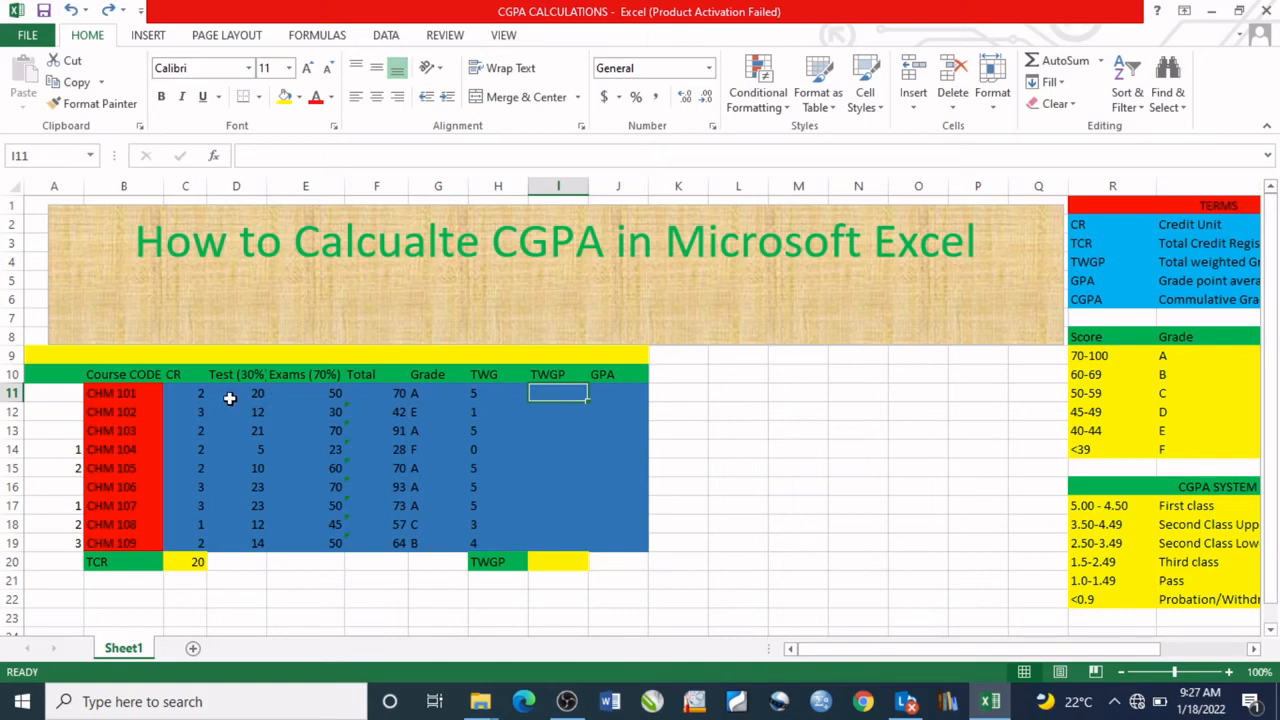
{"action": "type", "text": "="}
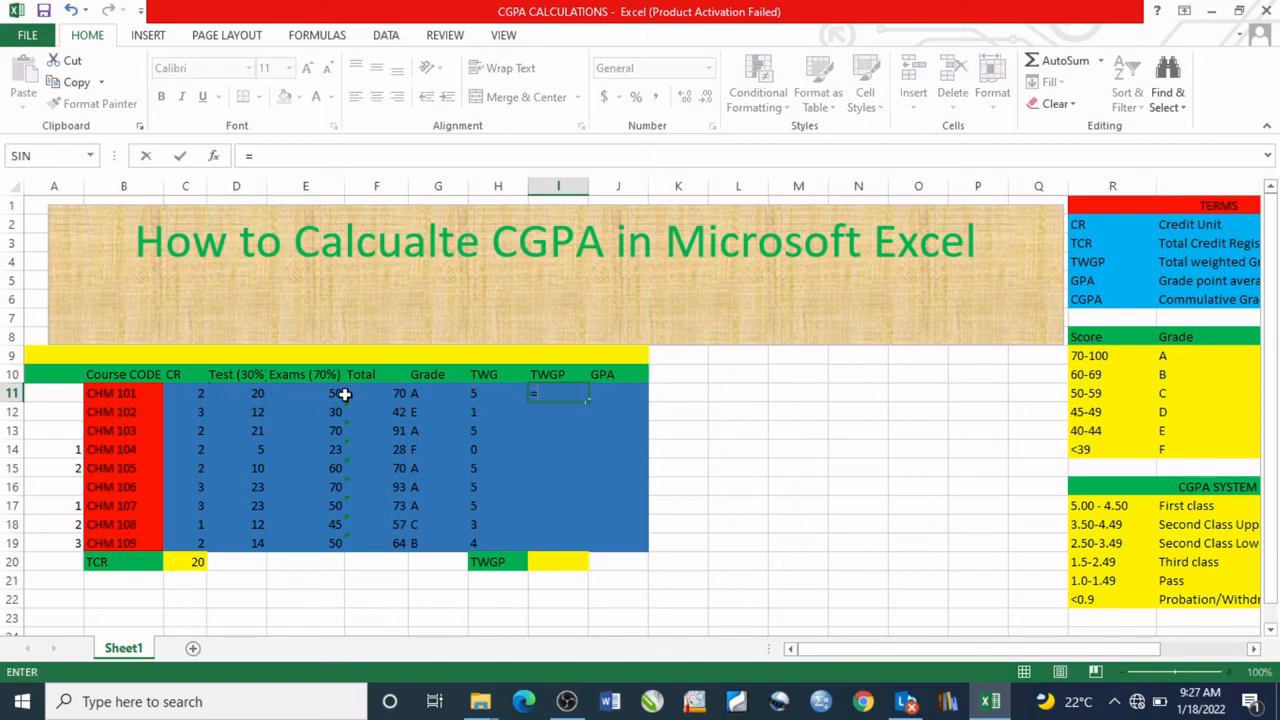
{"action": "left_click", "coordinate": [184, 393]}
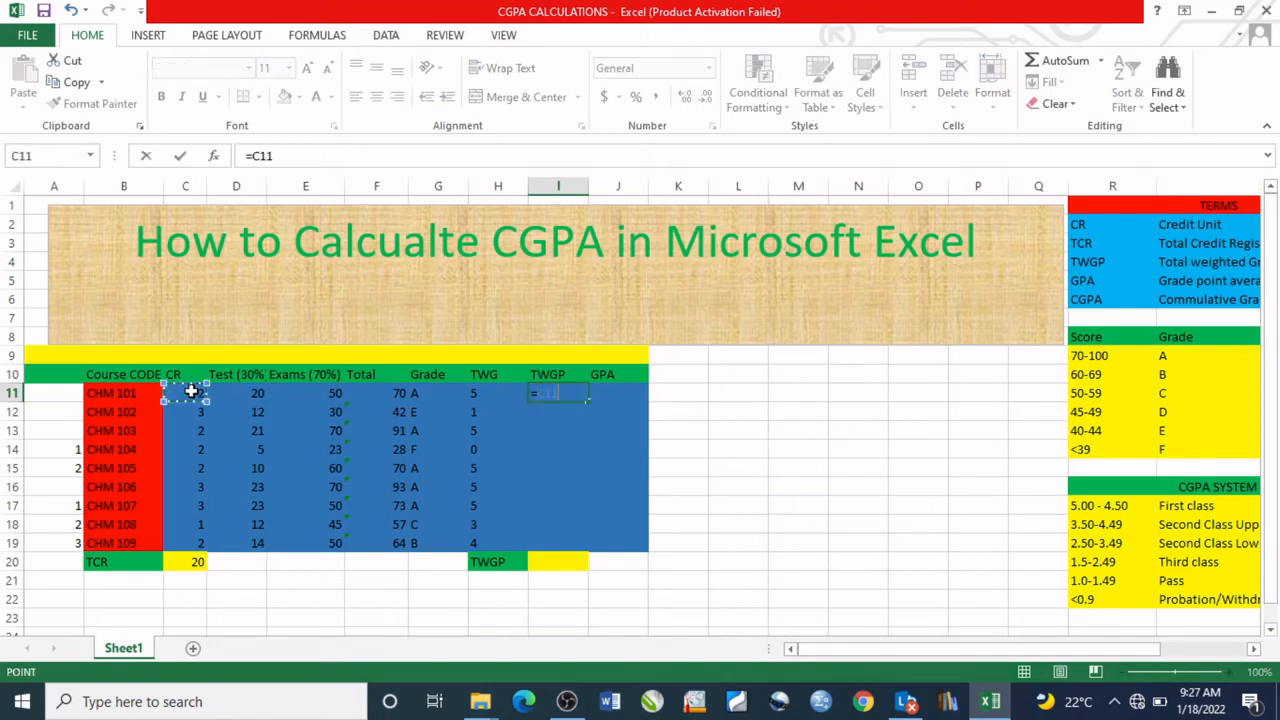
{"action": "type", "text": "*"}
{"action": "left_click", "coordinate": [485, 393]}
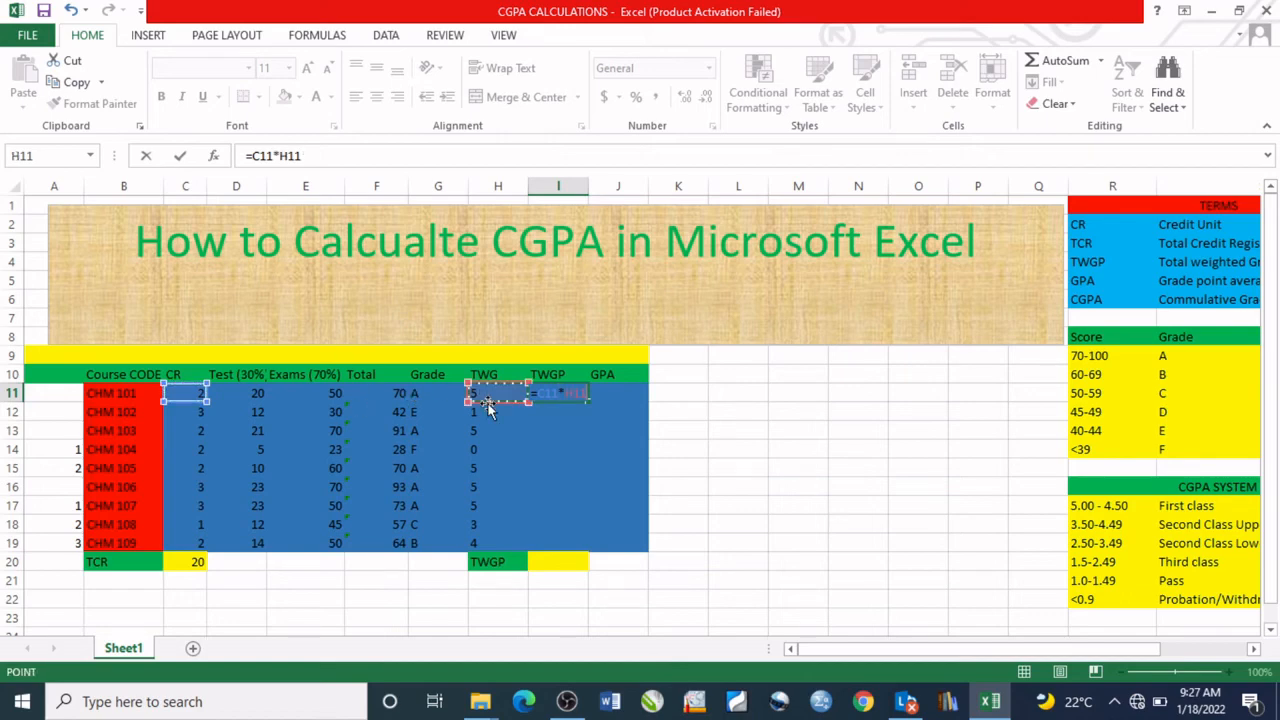
{"action": "key", "text": "Return"}
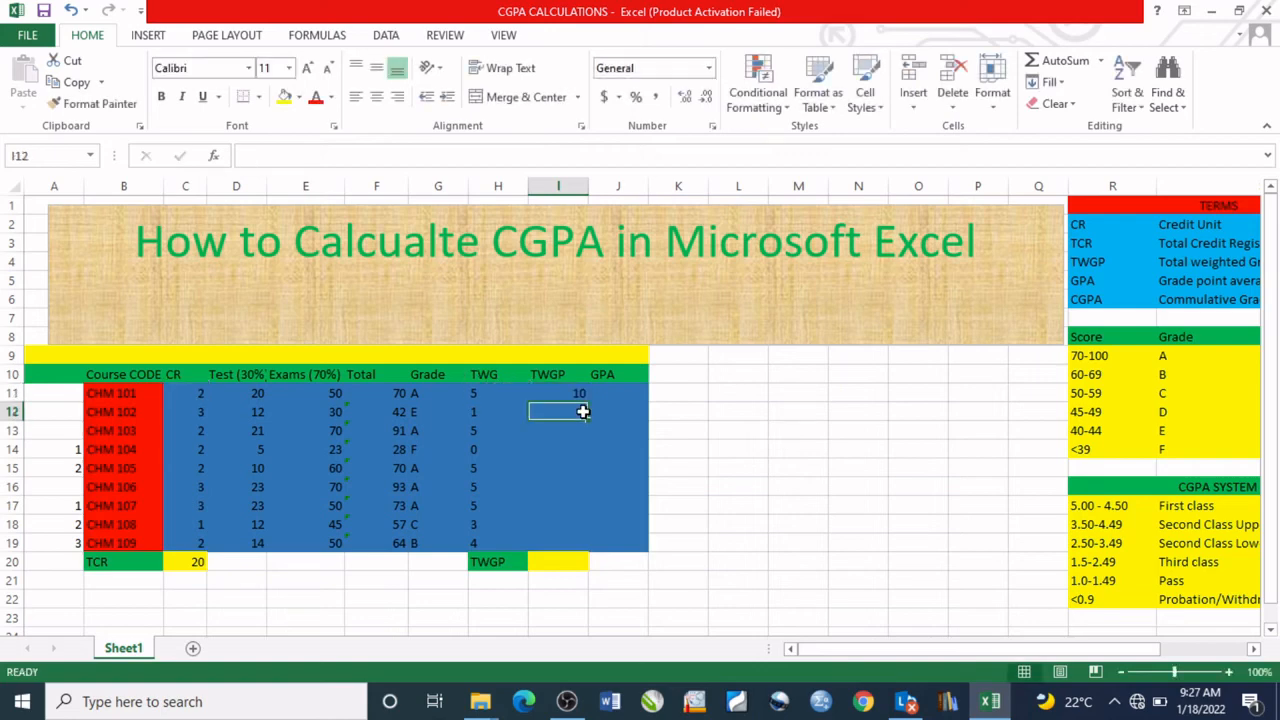
{"action": "left_click", "coordinate": [570, 396]}
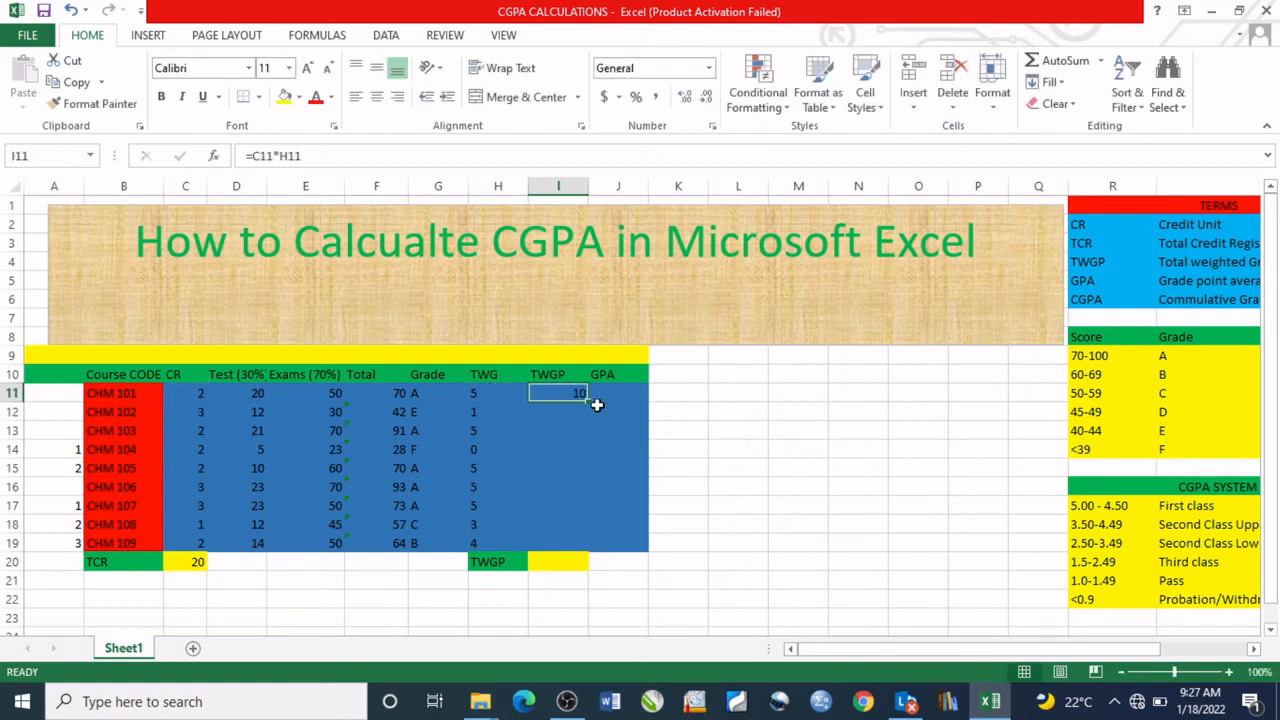
{"action": "left_click_drag", "start_coordinate": [588, 401], "coordinate": [591, 549]}
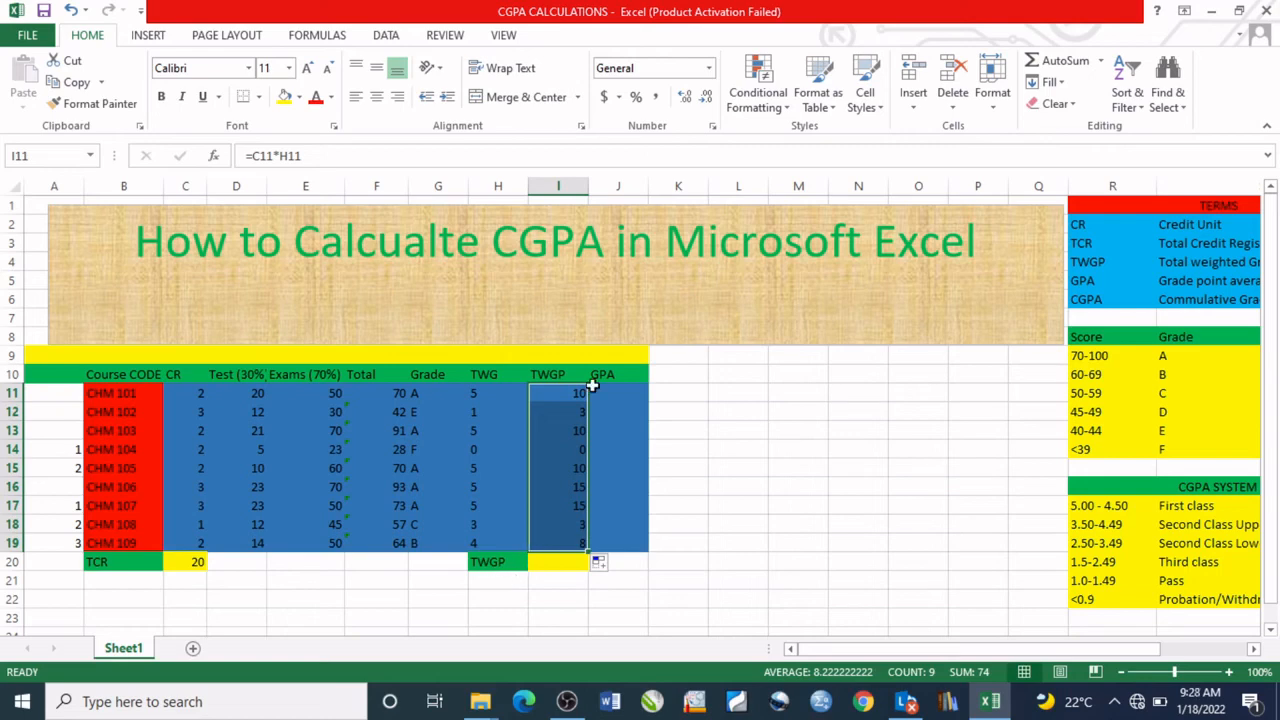
- Total the weighted grade points in I20 beside the TWGP label with a SUM of I11:I19
{"action": "left_click", "coordinate": [546, 563]}
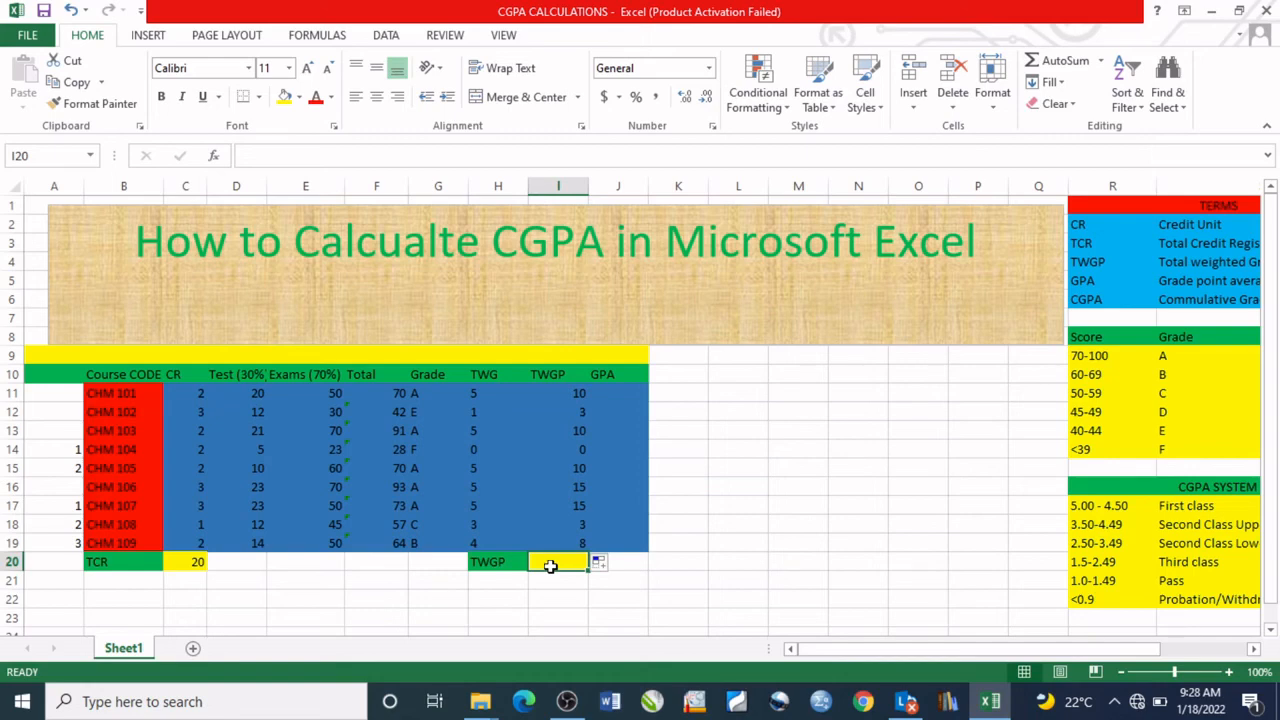
{"action": "type", "text": "="}
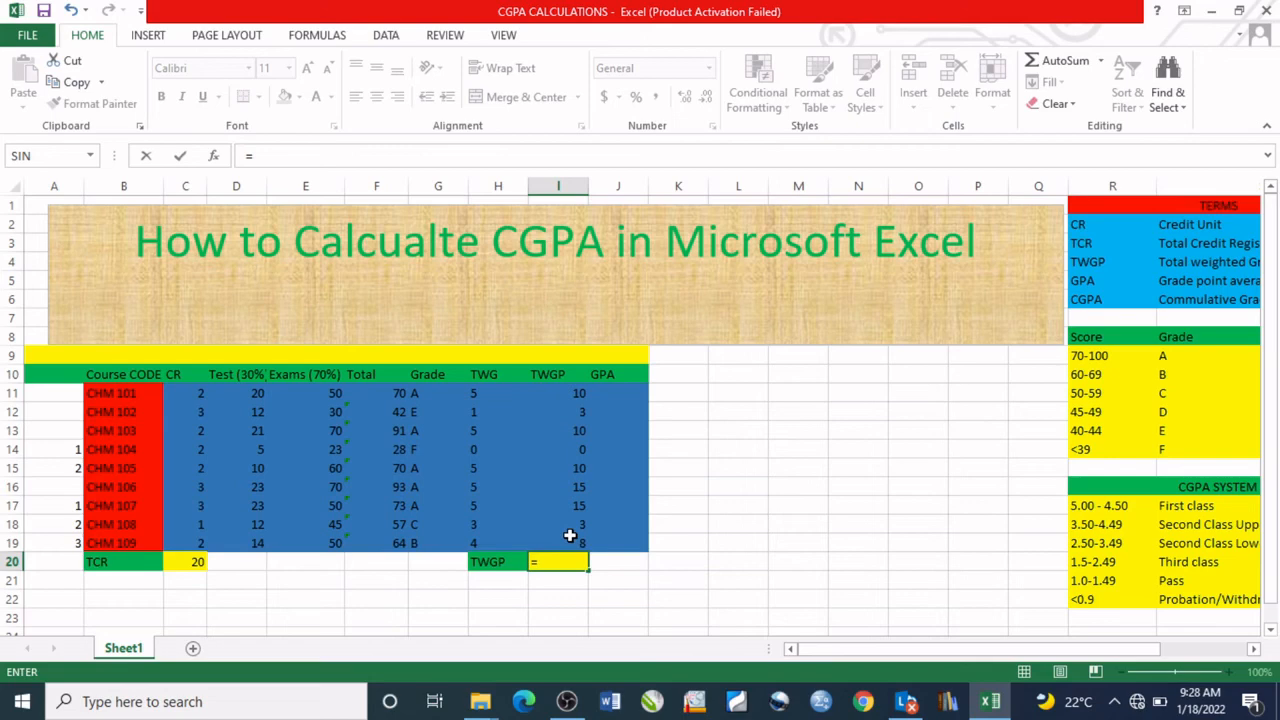
{"action": "type", "text": "sum("}
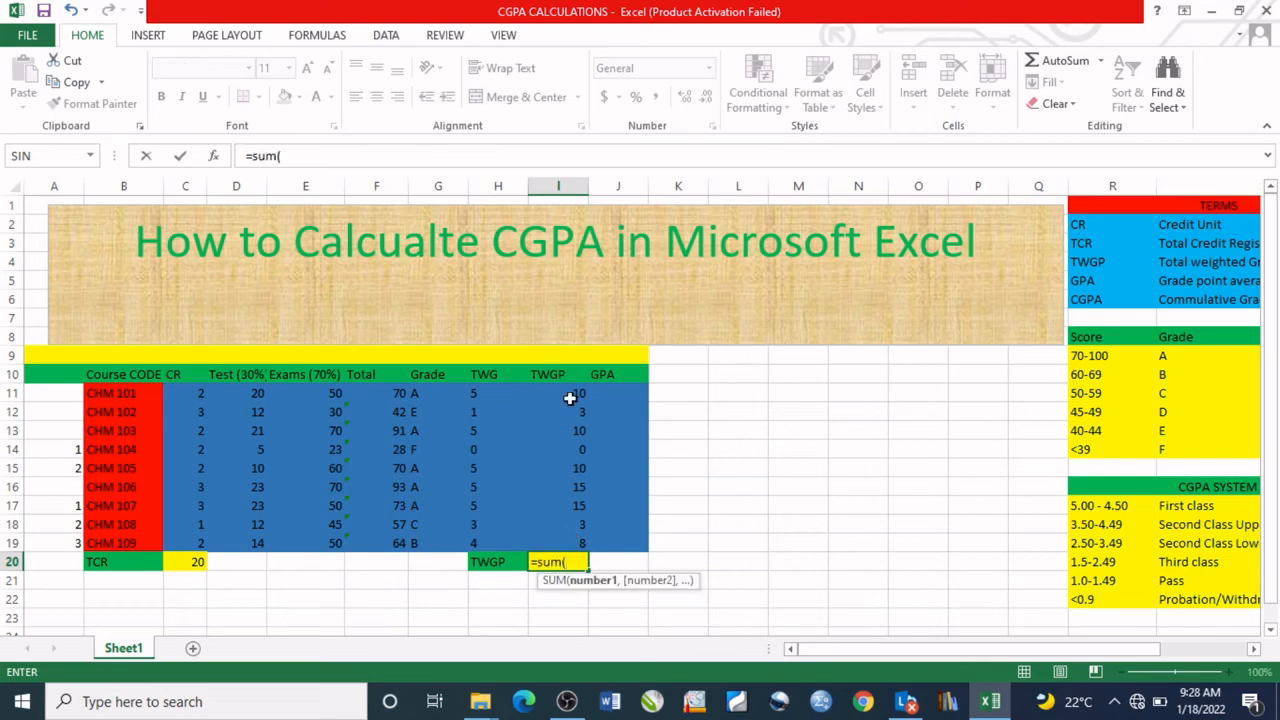
{"action": "left_click_drag", "start_coordinate": [569, 398], "coordinate": [572, 542]}
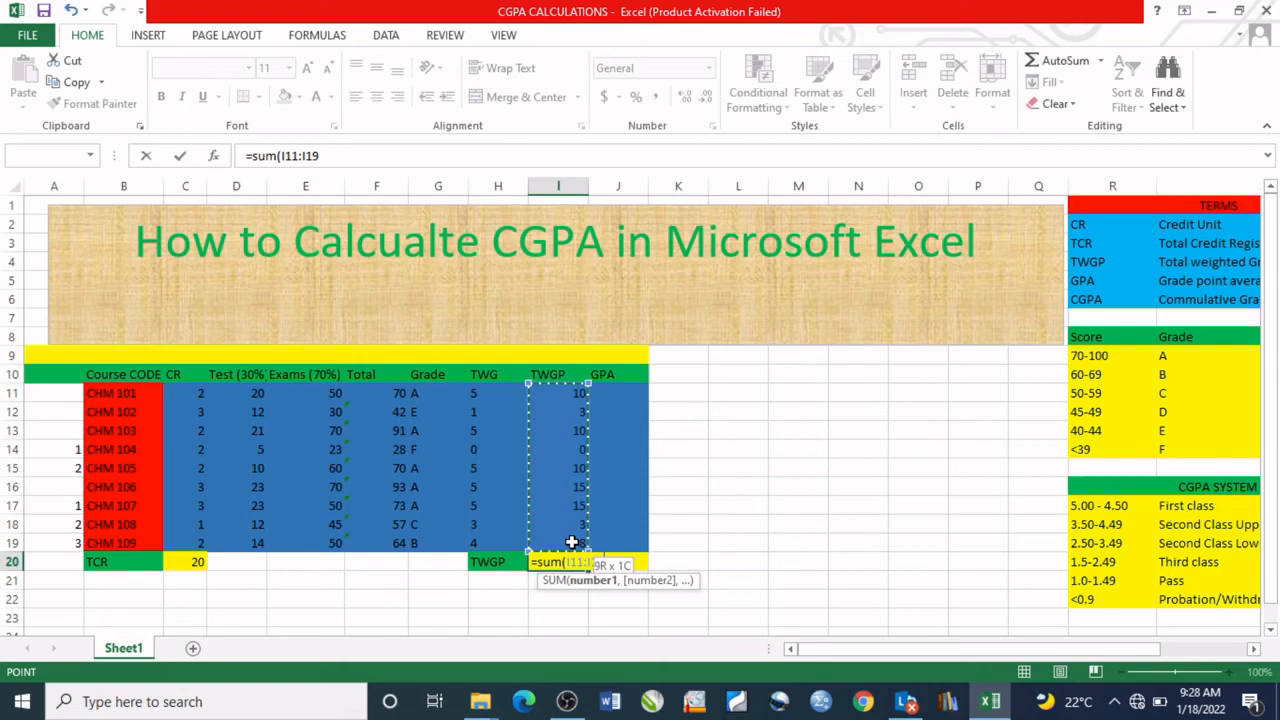
- Calculate the GPA in J11 by dividing the TWGP total by the TCR total with =I20/C20
{"action": "left_click", "coordinate": [628, 393]}
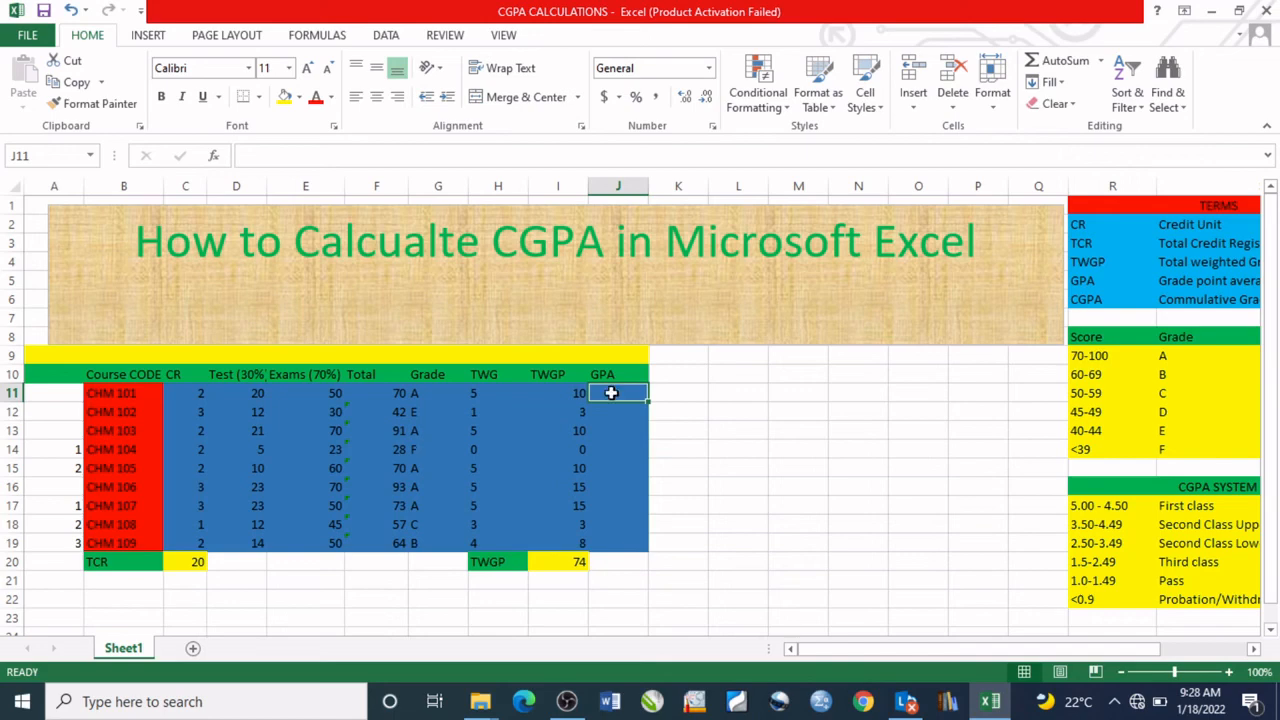
{"action": "type", "text": "="}
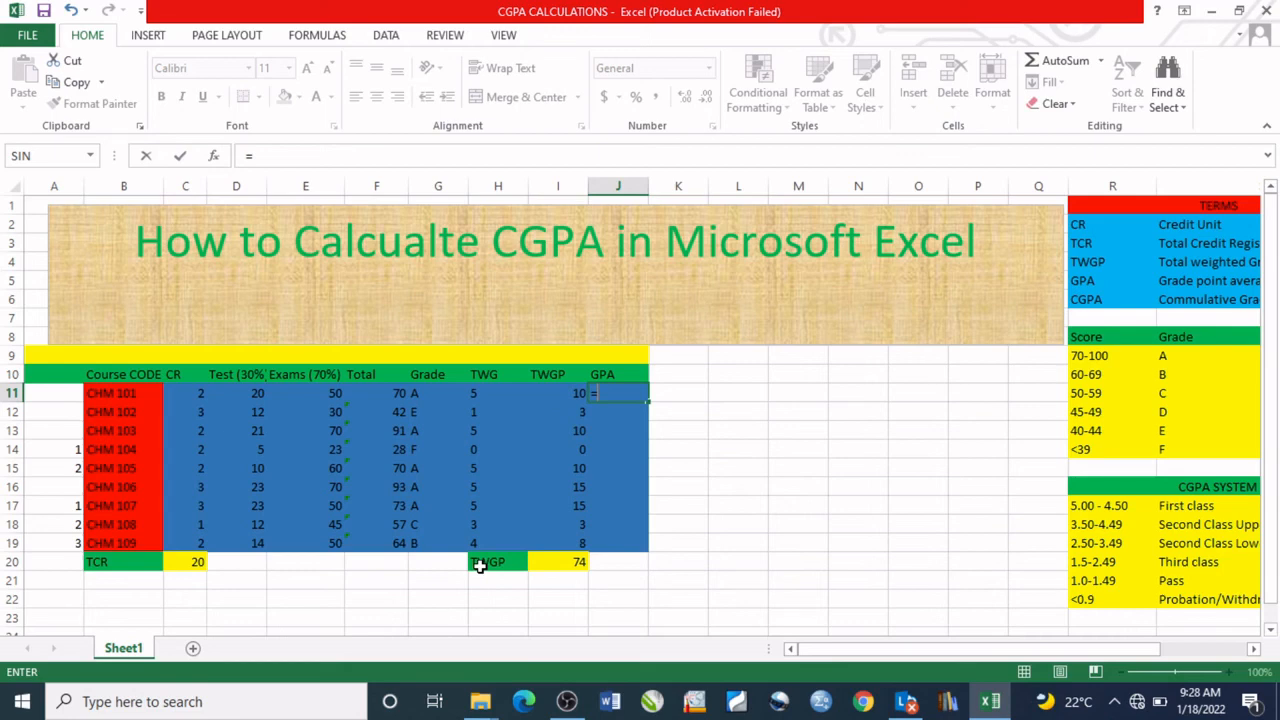
{"action": "left_click", "coordinate": [567, 566]}
{"action": "type", "text": "/"}
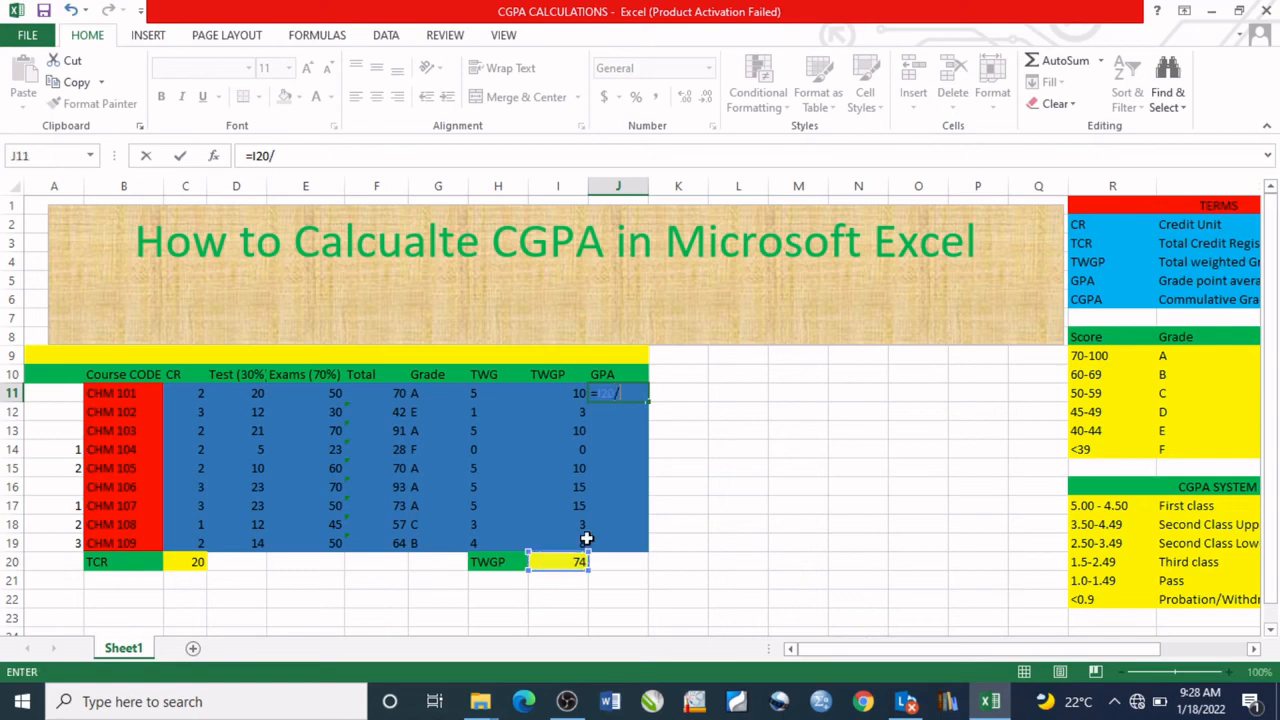
{"action": "left_click", "coordinate": [203, 562]}
{"action": "key", "text": "Return"}
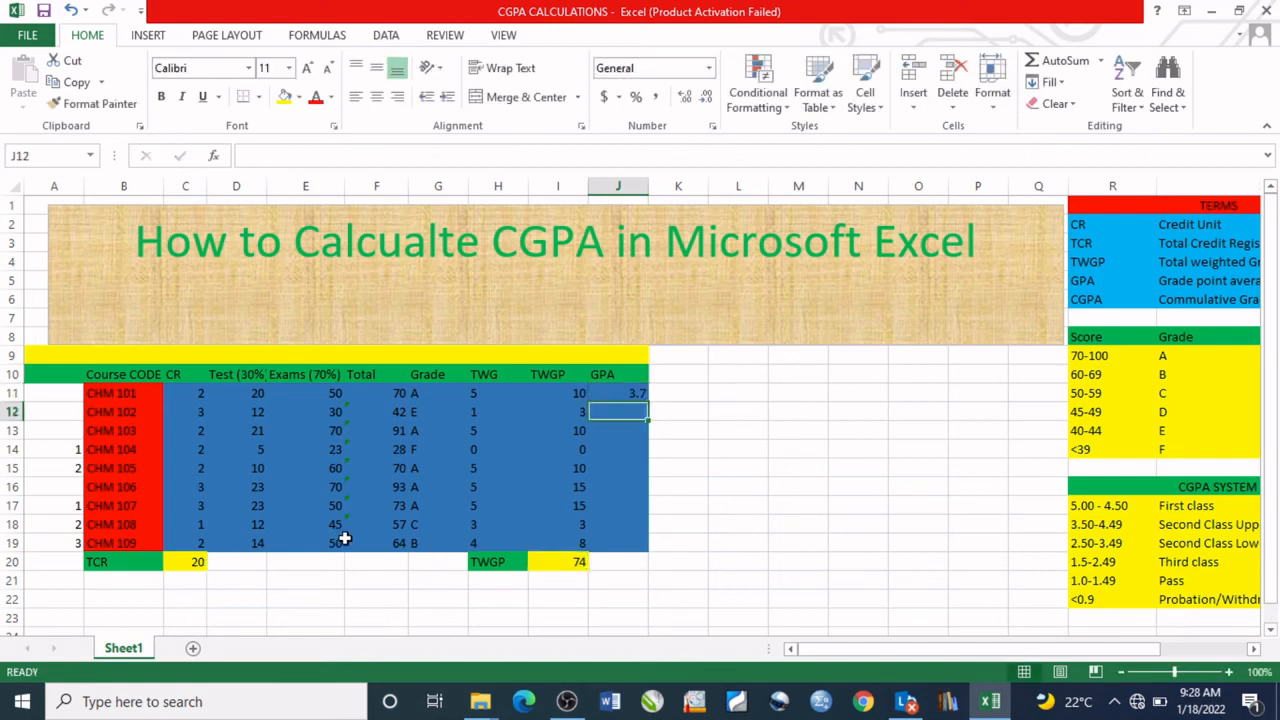
- Set the exam scores to 30 for CHM 105 in E15 and 60 for CHM 107 in E17, and select CHM 106's exam score
{"action": "left_click", "coordinate": [335, 467]}
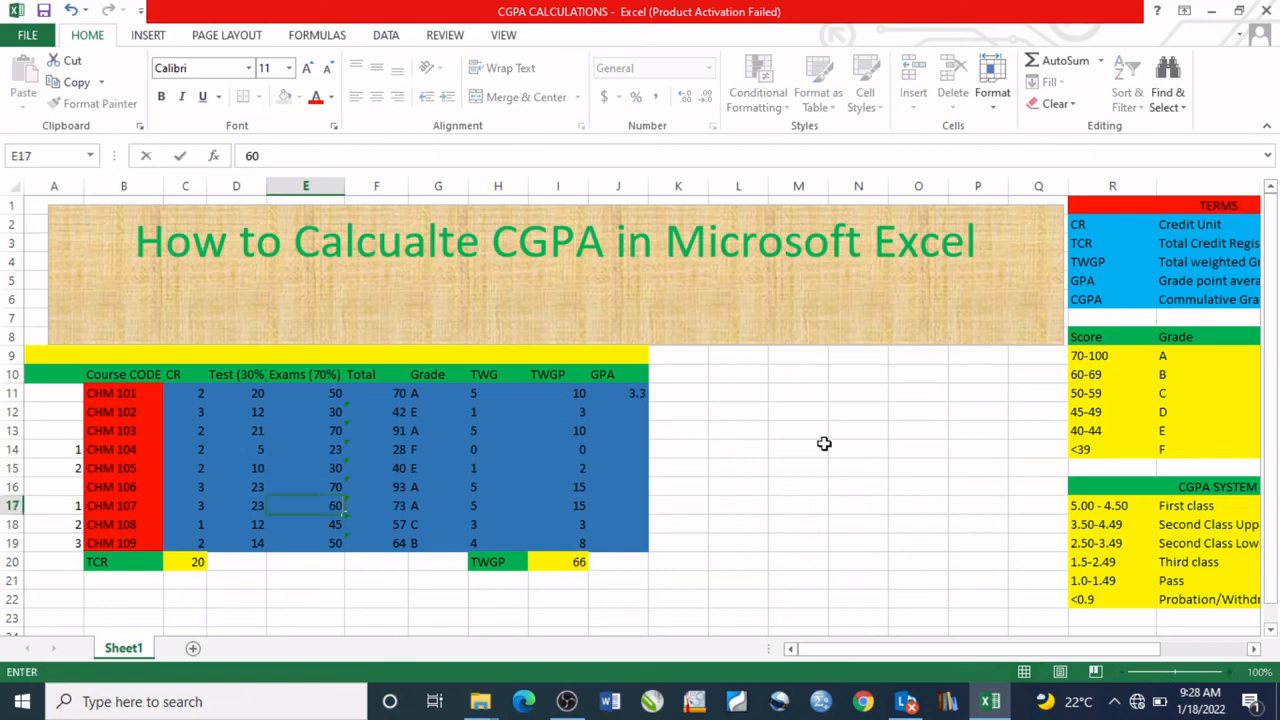
{"action": "left_click", "coordinate": [814, 447]}
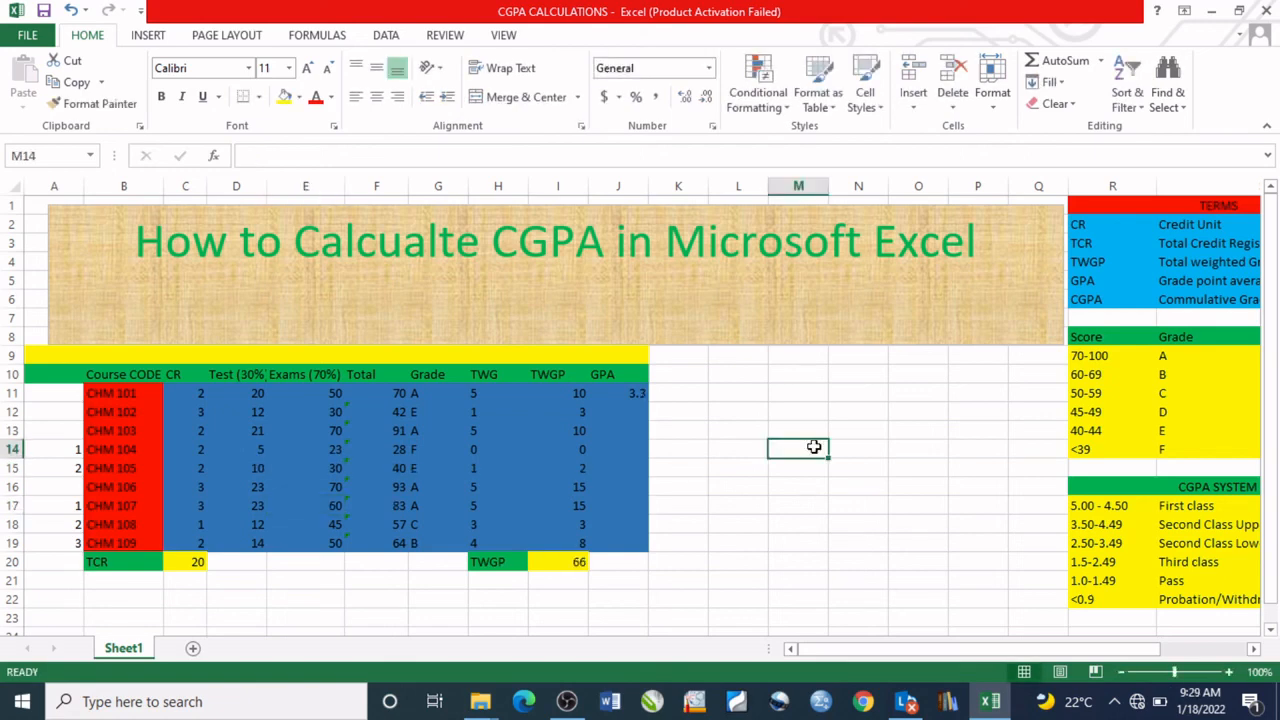
{"action": "left_click", "coordinate": [335, 487]}
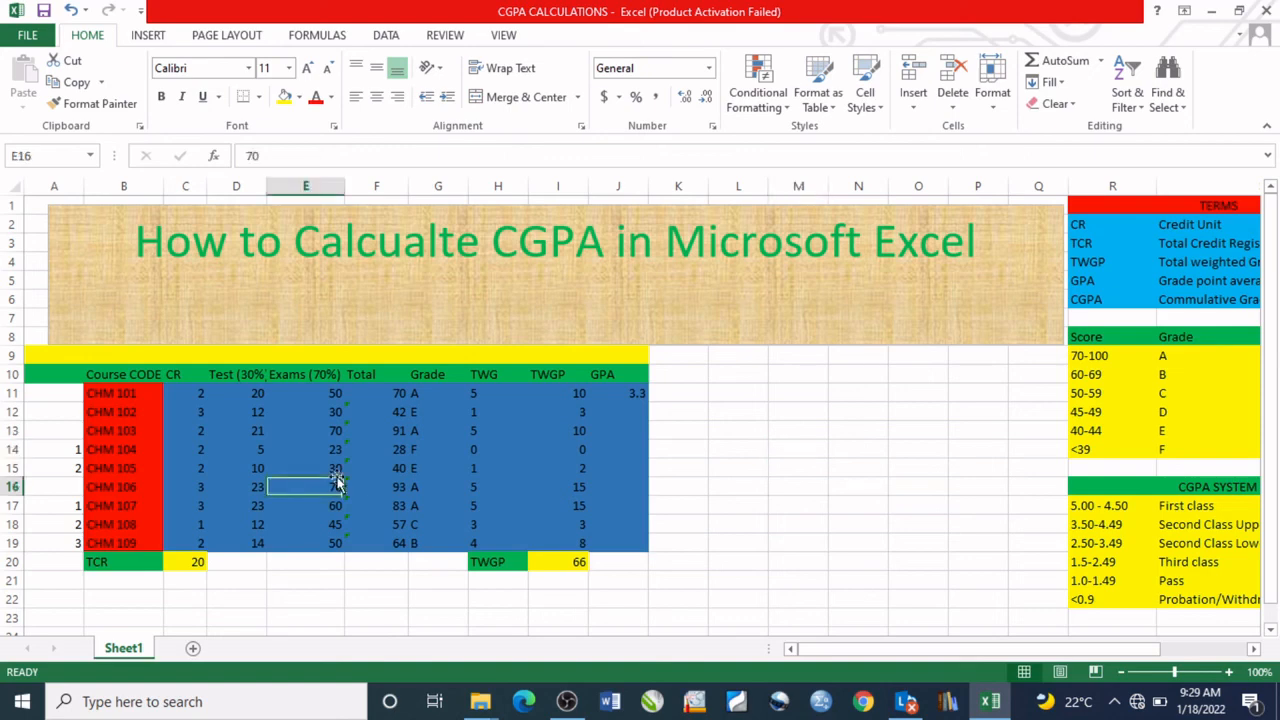